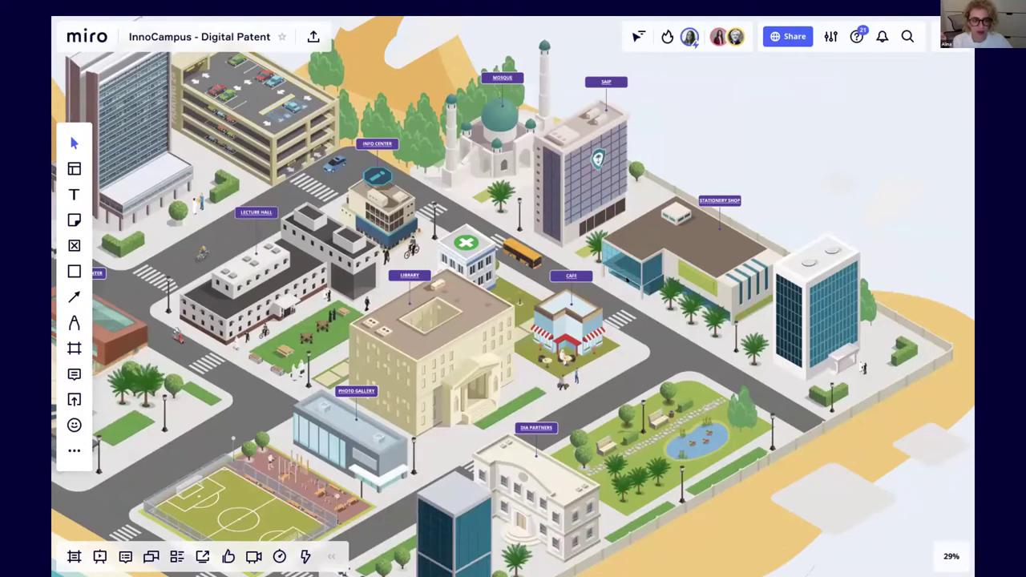
Step: Look over the InnoCampus map, examining the whole campus and the buildings around the library, cafe and lecture hall
scroll(512, 296, down, 1)
scroll(512, 297, left, 1)
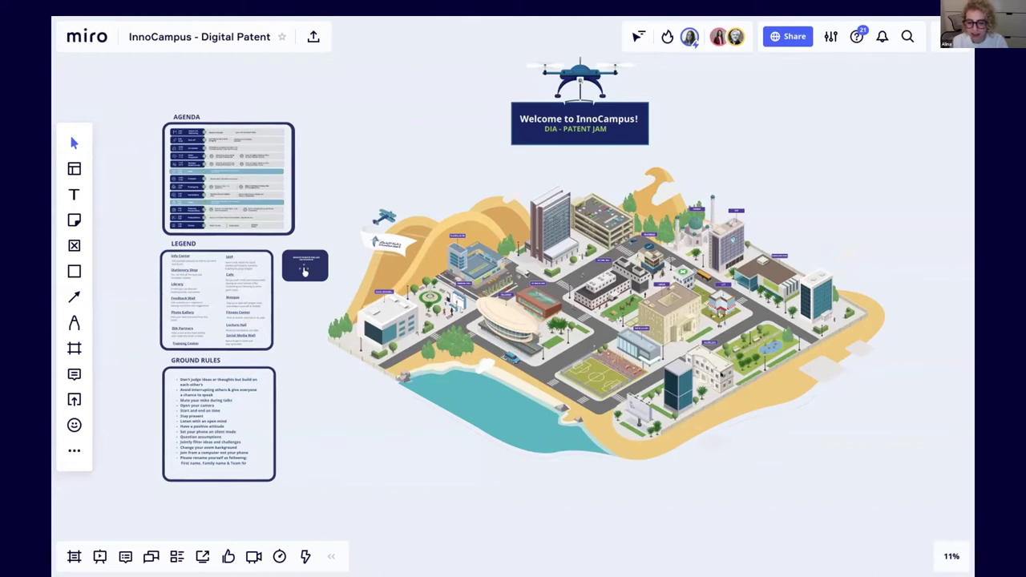
click(304, 271)
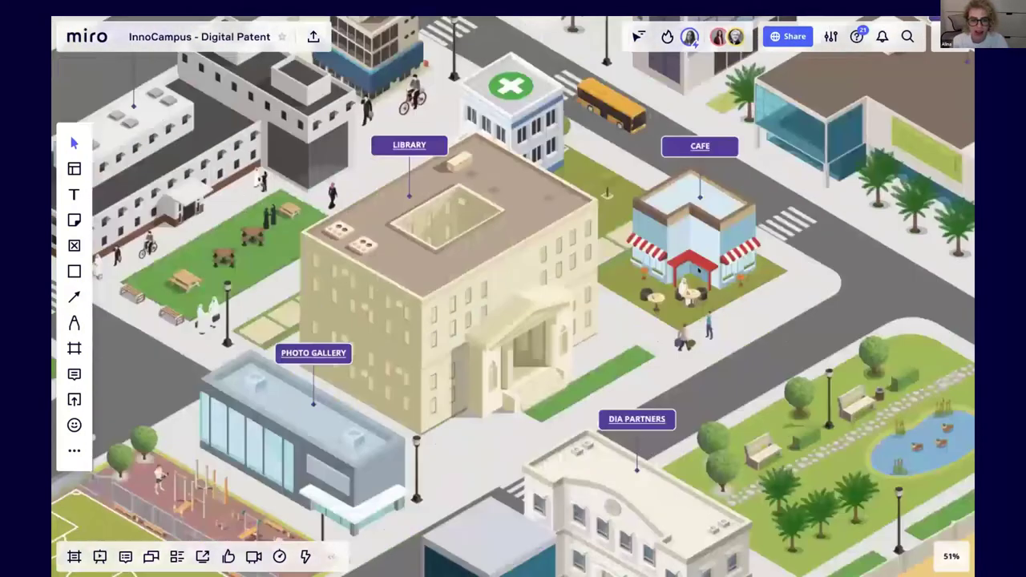
scroll(698, 270, up, 3)
scroll(698, 270, down, 4)
scroll(402, 300, left, 3)
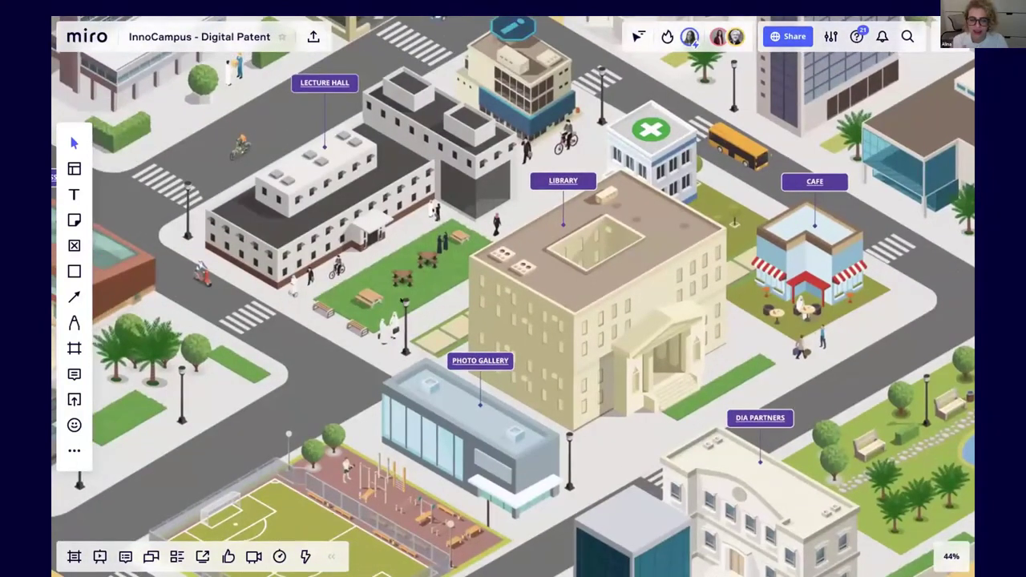
scroll(401, 299, left, 3)
scroll(402, 300, up, 2)
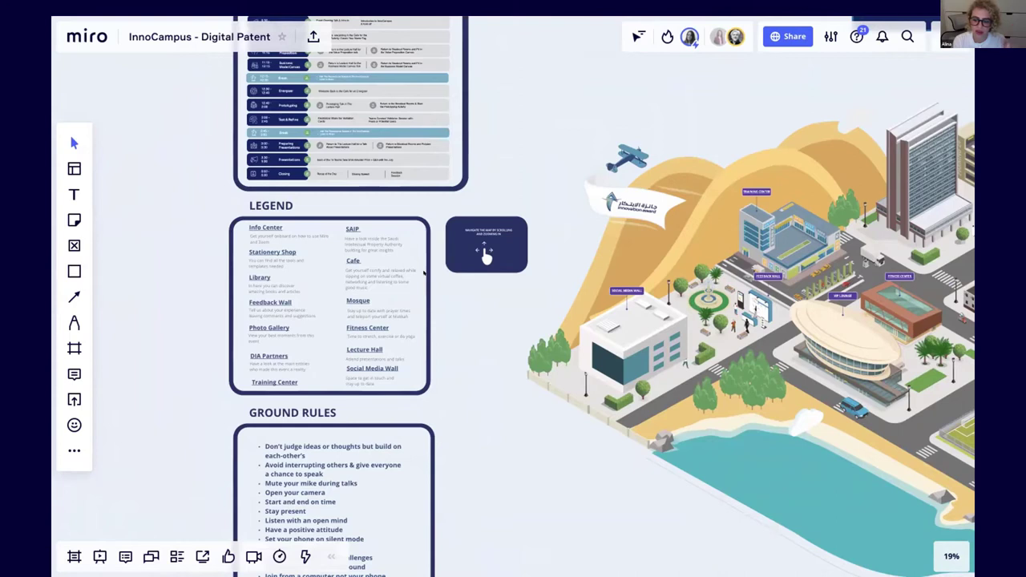
Step: Examine the Legend of campus locations and show the board link behind its Info Center entry
scroll(198, 291, up, 5)
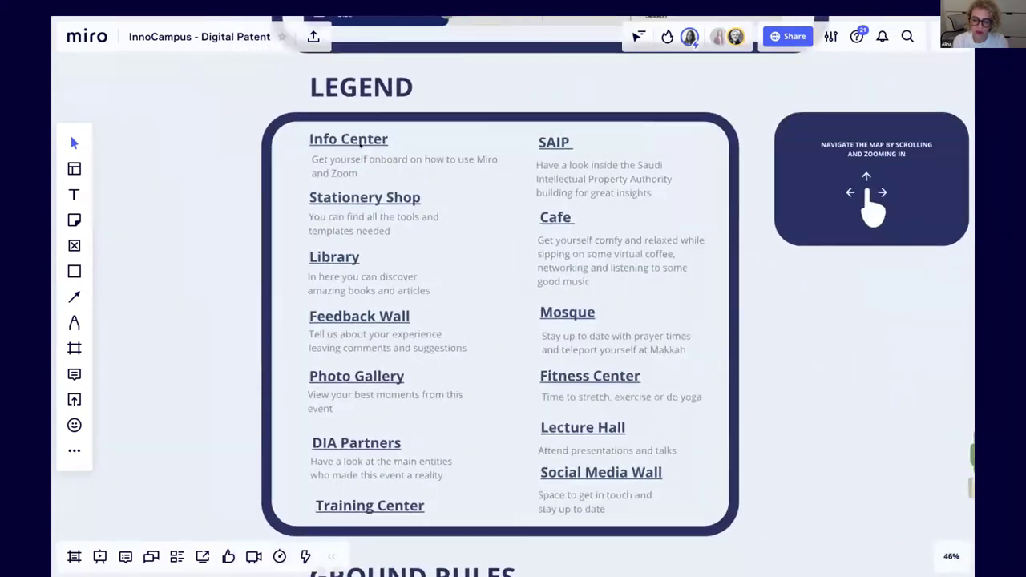
click(360, 142)
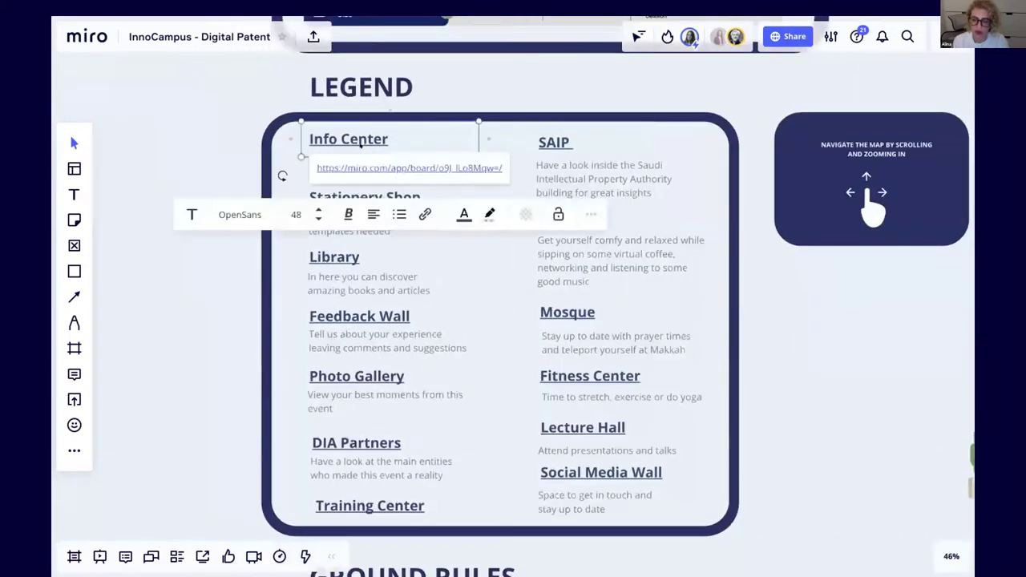
click(177, 148)
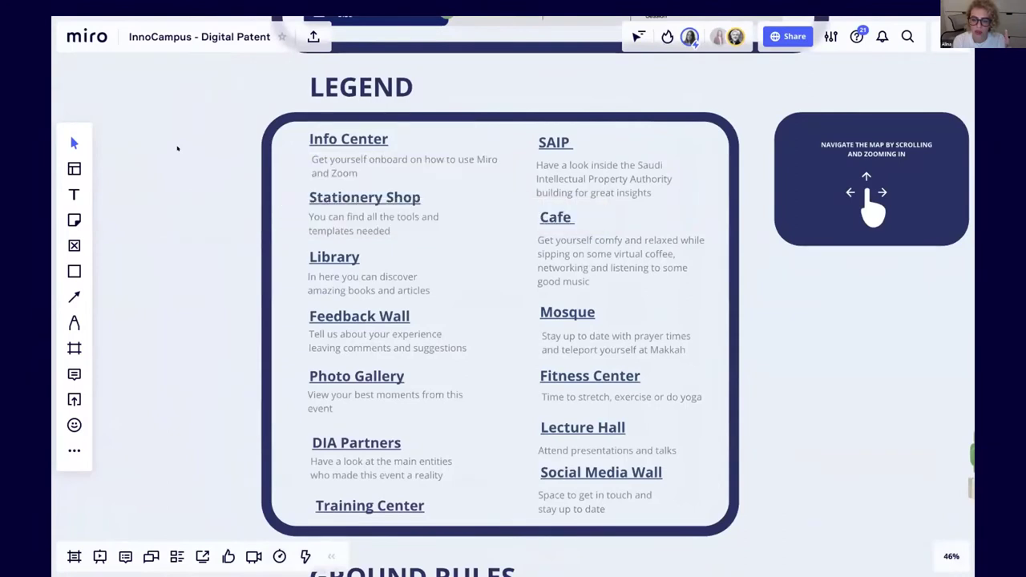
Step: Read the Ground Rules list below the legend
scroll(556, 261, down, 3)
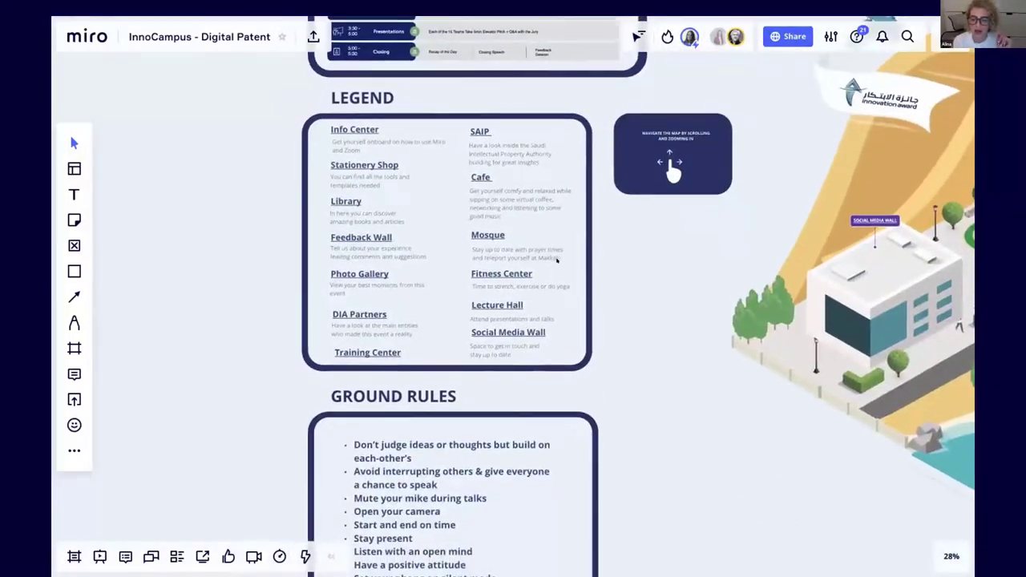
scroll(513, 304, down, 5)
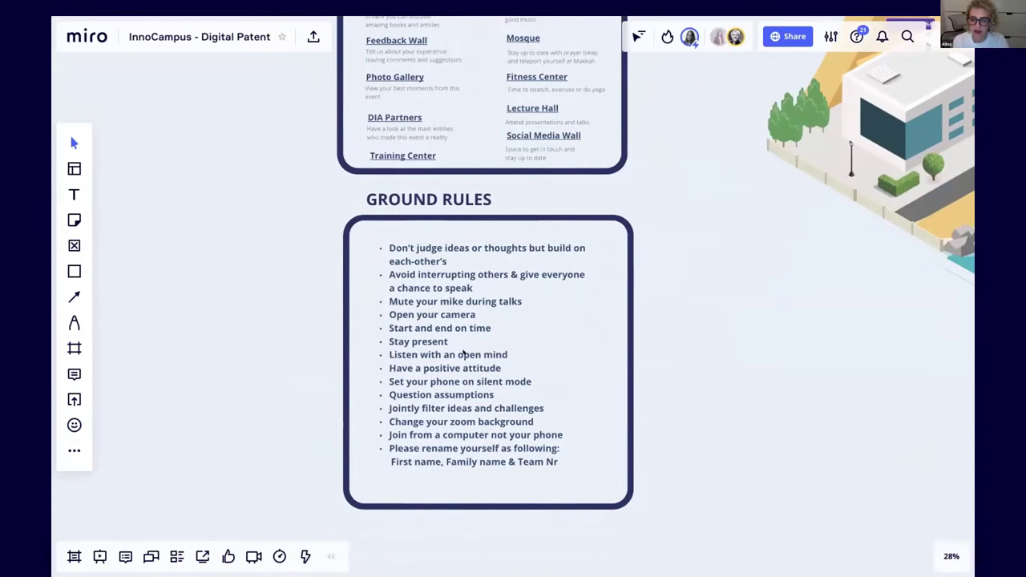
scroll(463, 354, up, 2)
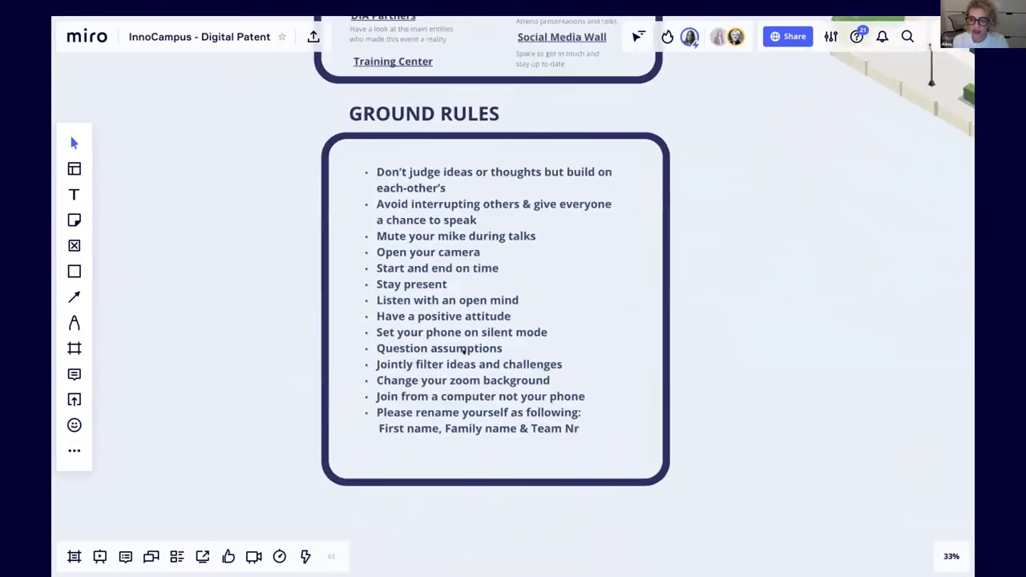
scroll(463, 350, down, 4)
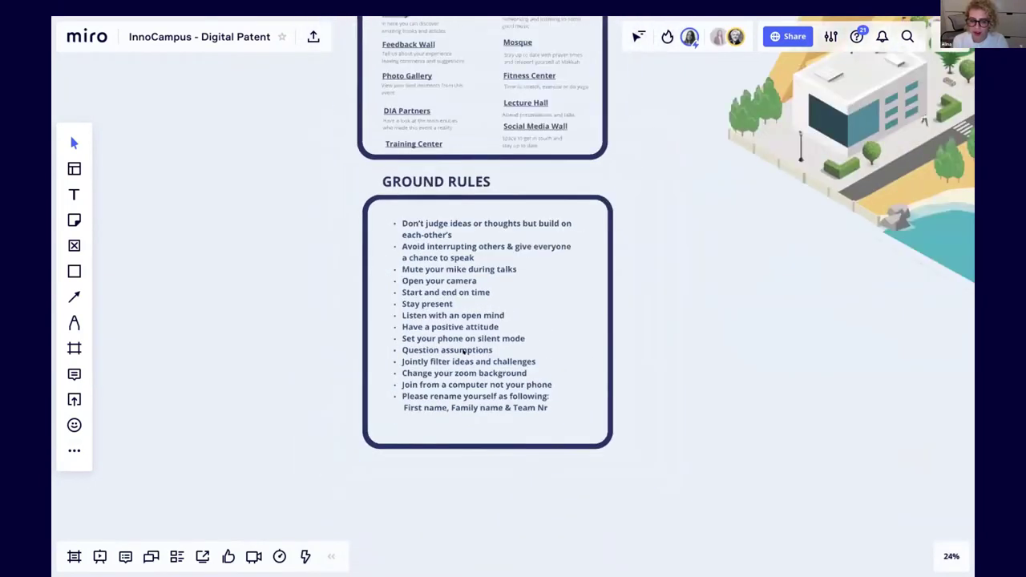
scroll(453, 320, up, 2)
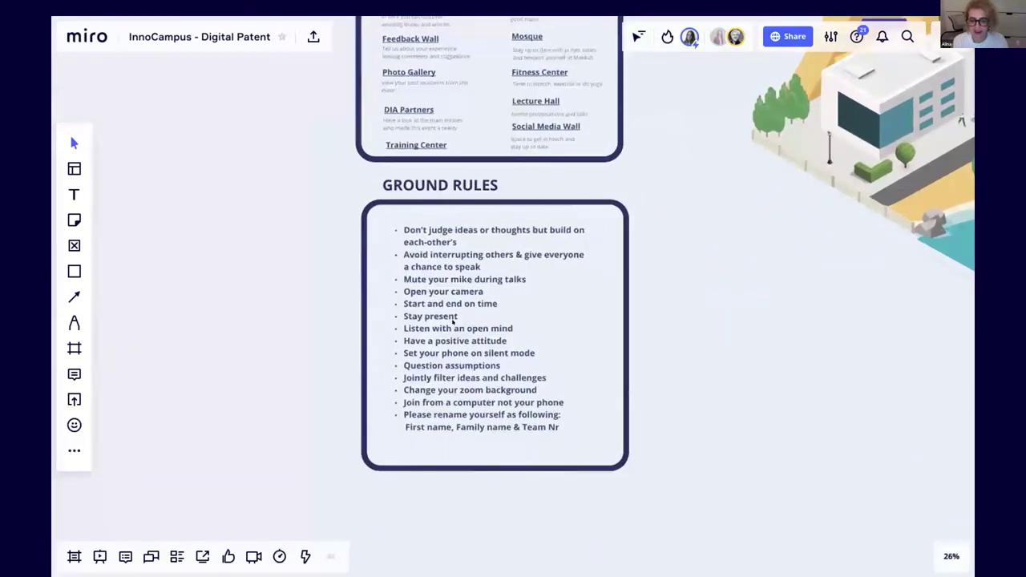
scroll(708, 270, down, 3)
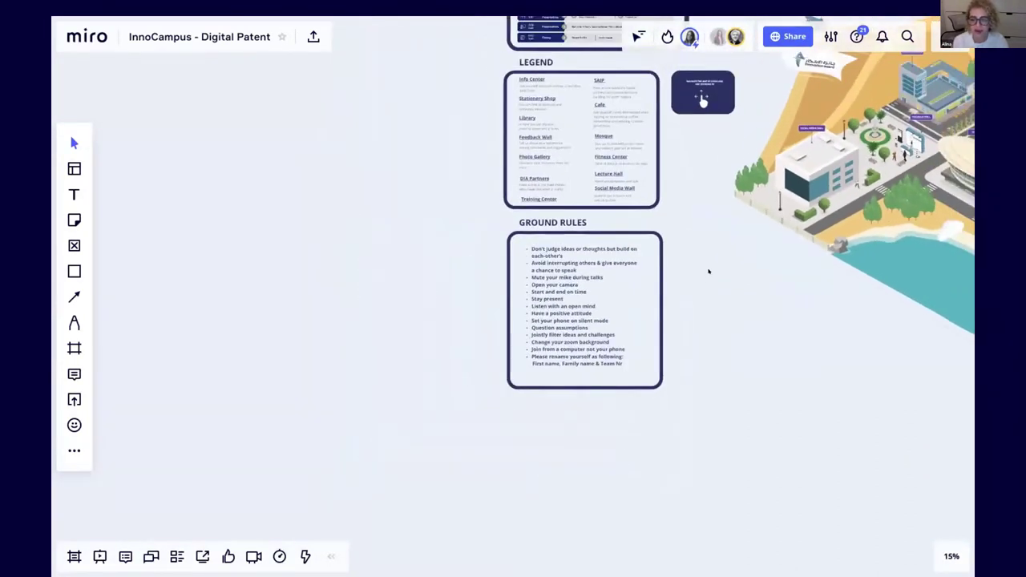
Step: Survey the whole illustrated campus, examining the labelled buildings from the training center across to the info center and library
drag(708, 271, 371, 378)
scroll(708, 271, right, 2)
scroll(708, 271, up, 1)
scroll(708, 272, down, 1)
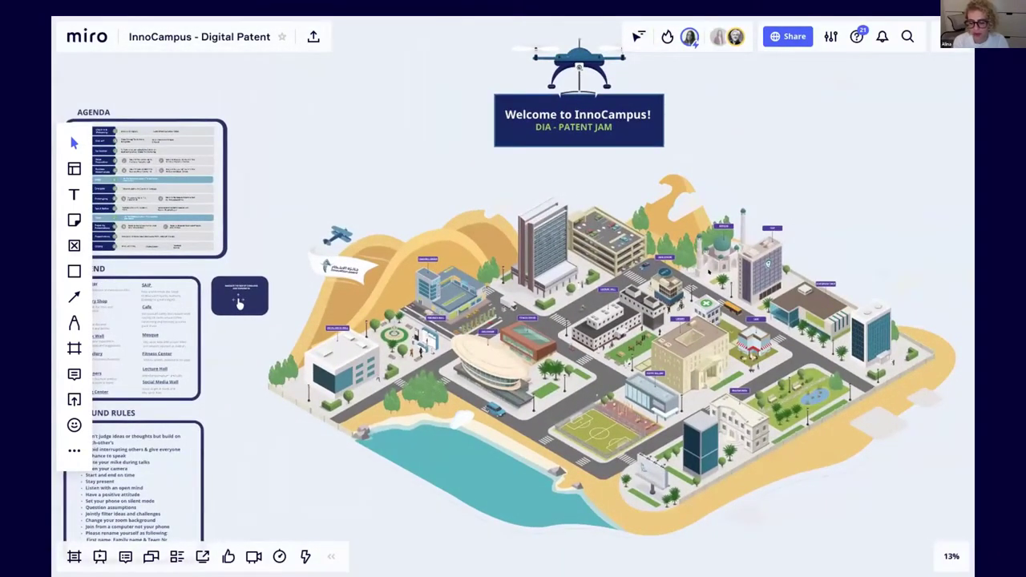
scroll(609, 321, down, 2)
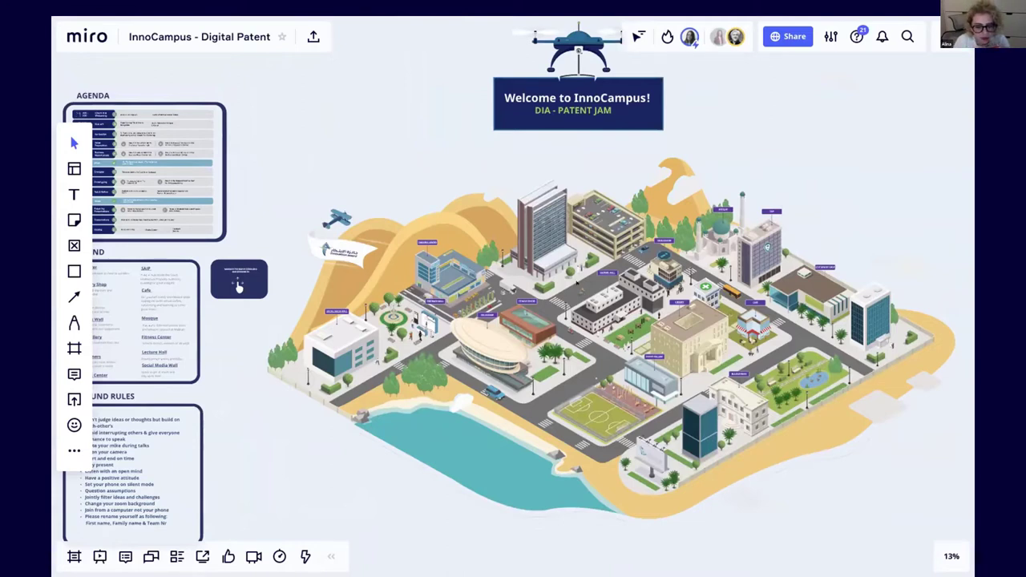
scroll(576, 282, up, 3)
drag(449, 274, 432, 270)
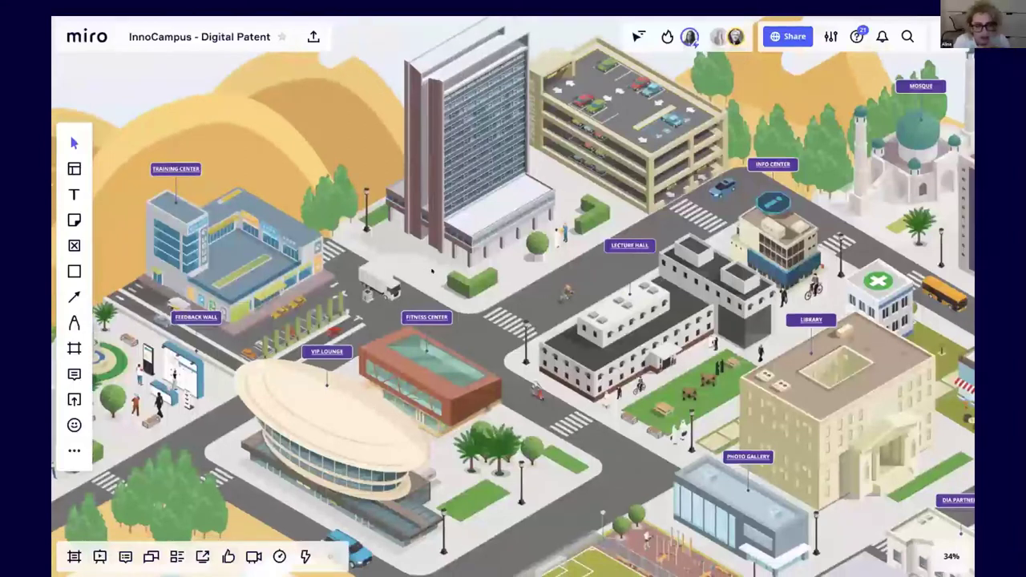
scroll(431, 272, right, 2)
scroll(431, 273, down, 2)
scroll(431, 273, down, 3)
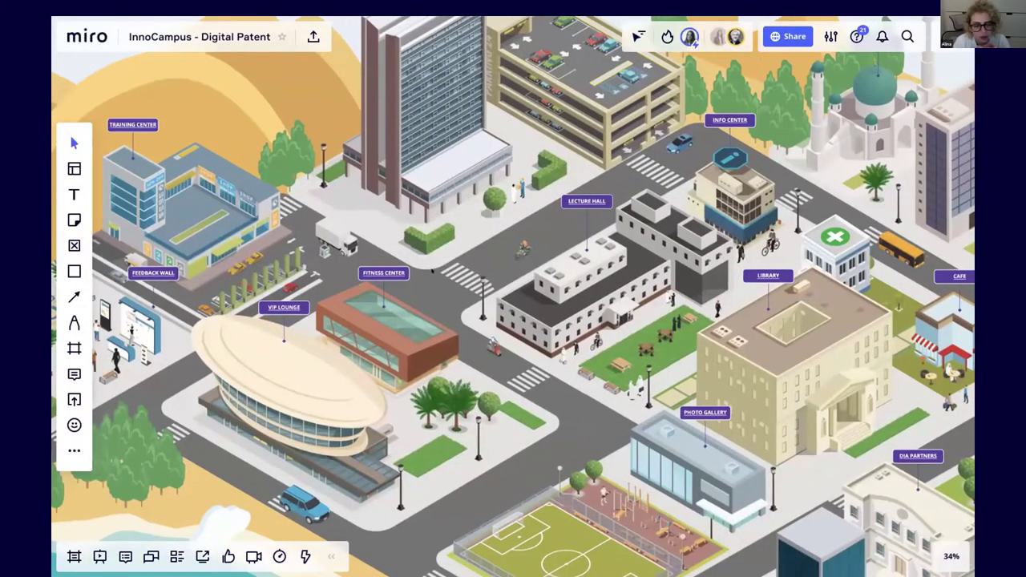
scroll(513, 297, right, 4)
scroll(512, 296, down, 1)
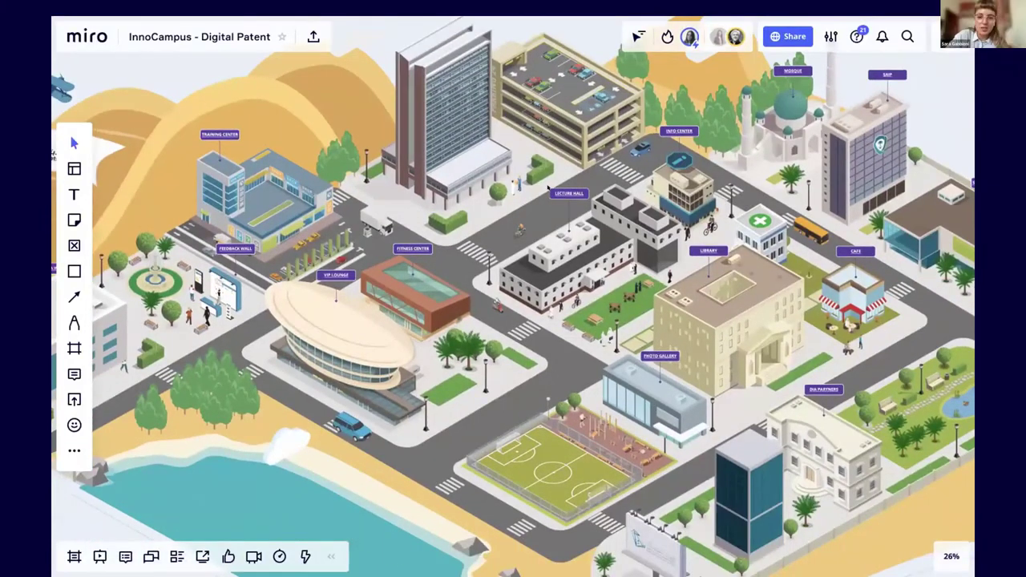
Step: Open the Lecture Hall board through its label on the campus map
scroll(557, 188, up, 2)
click(557, 187)
click(550, 211)
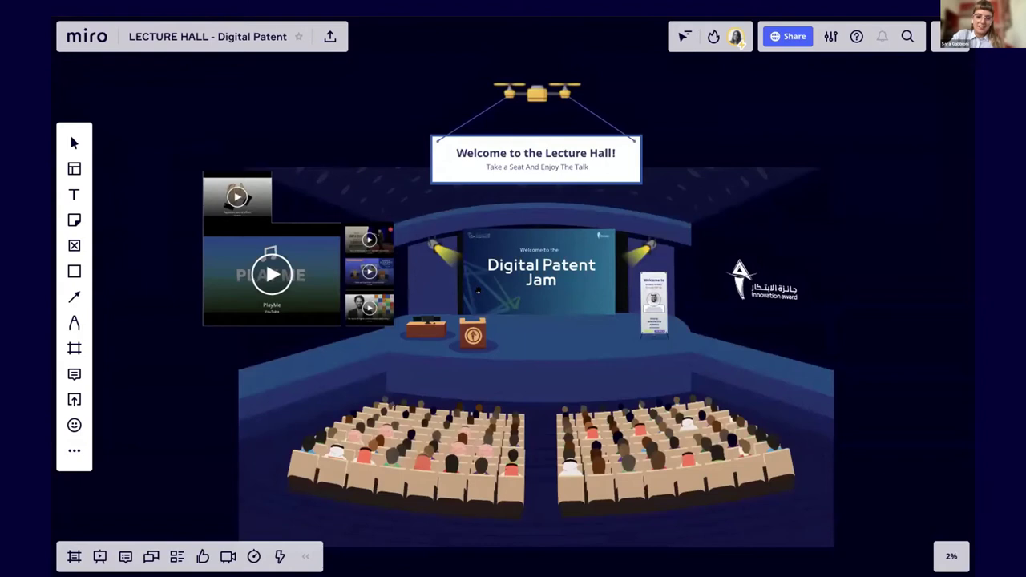
Step: Look over the virtual lecture hall, including its stage, presentation screen and audience seats
scroll(477, 291, down, 1)
scroll(478, 285, up, 1)
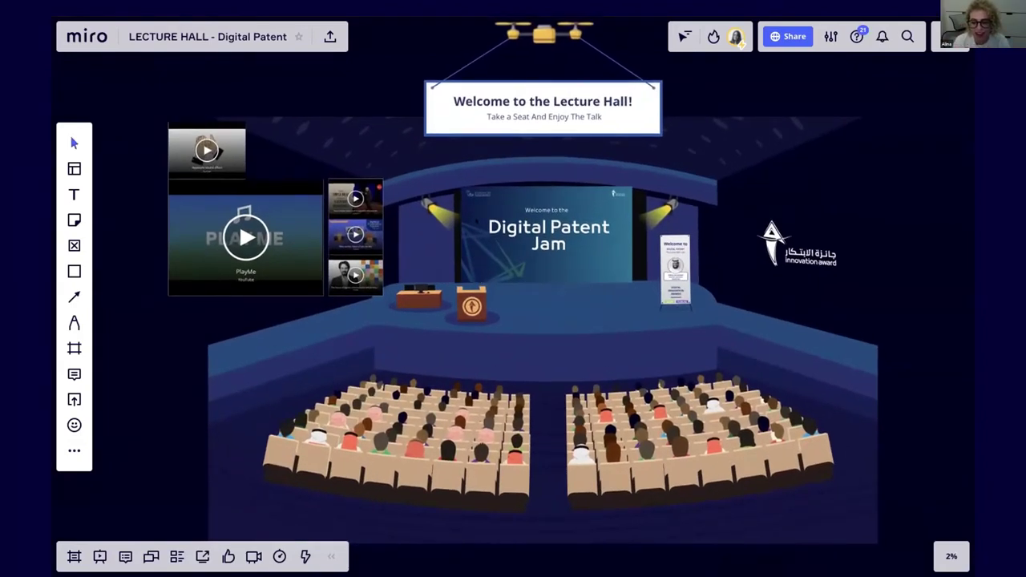
scroll(637, 302, up, 3)
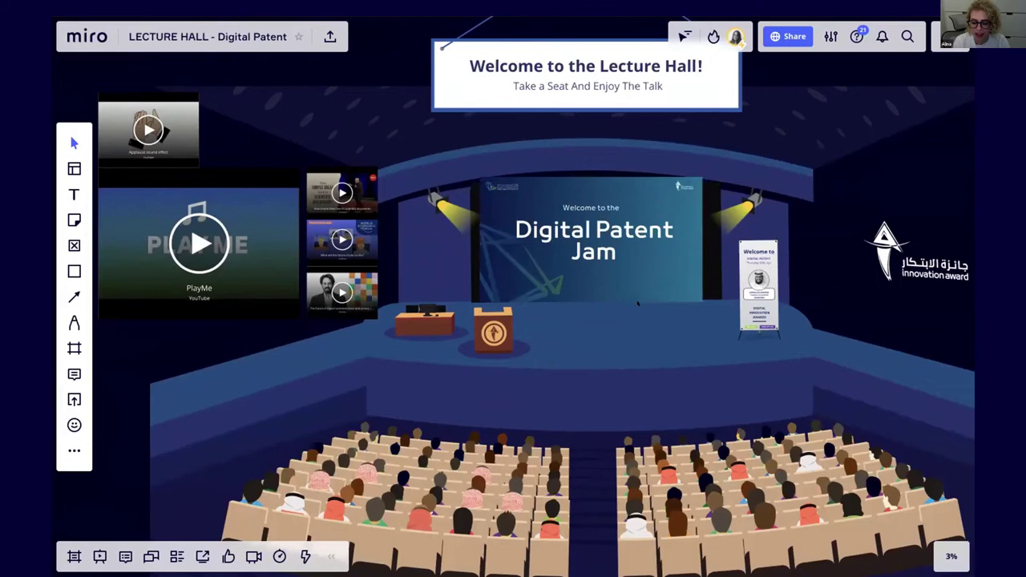
scroll(637, 303, right, 2)
scroll(638, 303, down, 1)
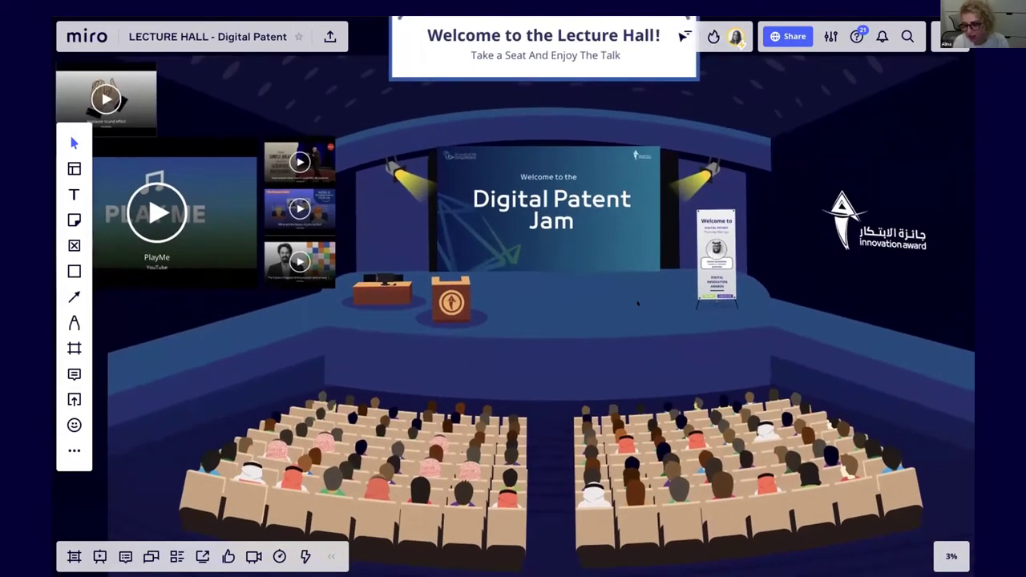
Step: Read the Digital Patent welcome banner standing on the stage
scroll(757, 243, up, 5)
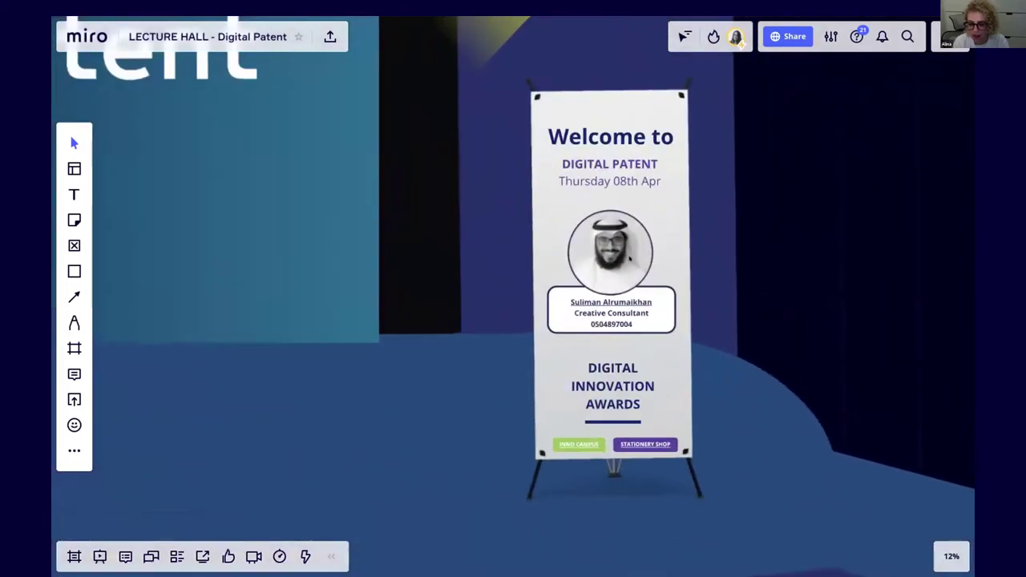
scroll(630, 258, down, 4)
scroll(630, 258, left, 2)
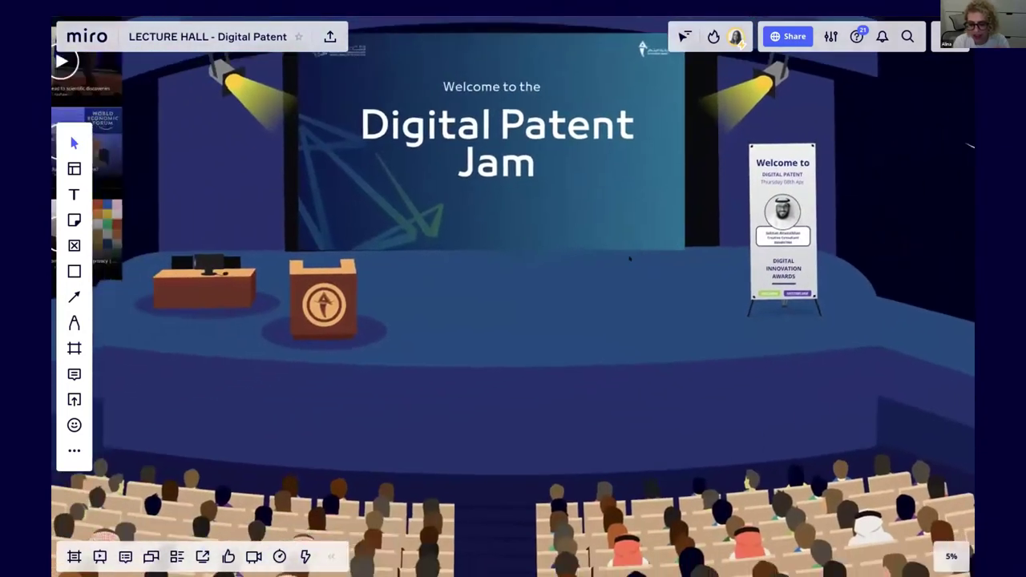
scroll(629, 258, left, 2)
scroll(630, 258, down, 3)
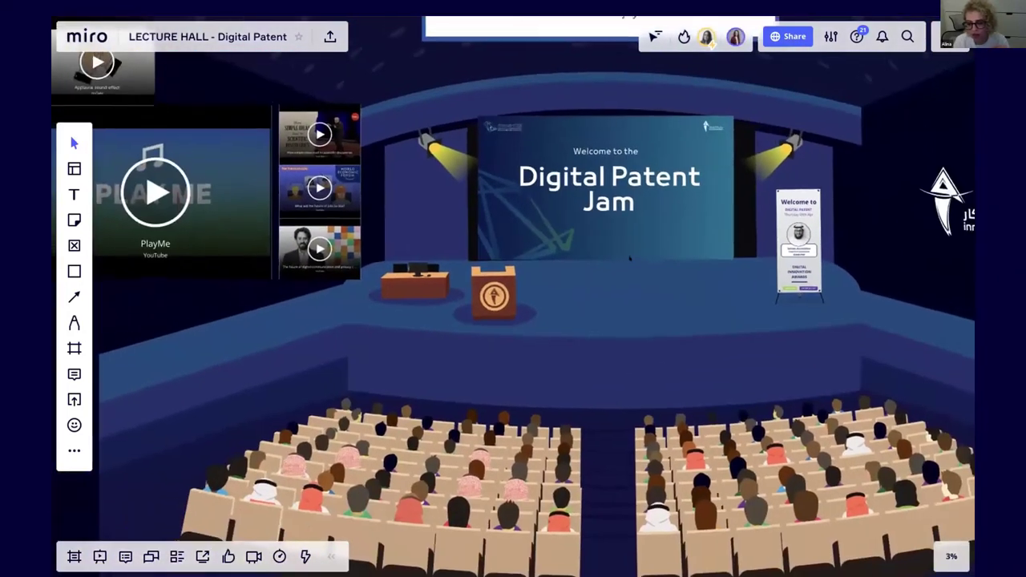
Step: View the entire lecture hall and show the page controls of the Digital Patent Jam presentation on the stage screen
scroll(630, 258, down, 2)
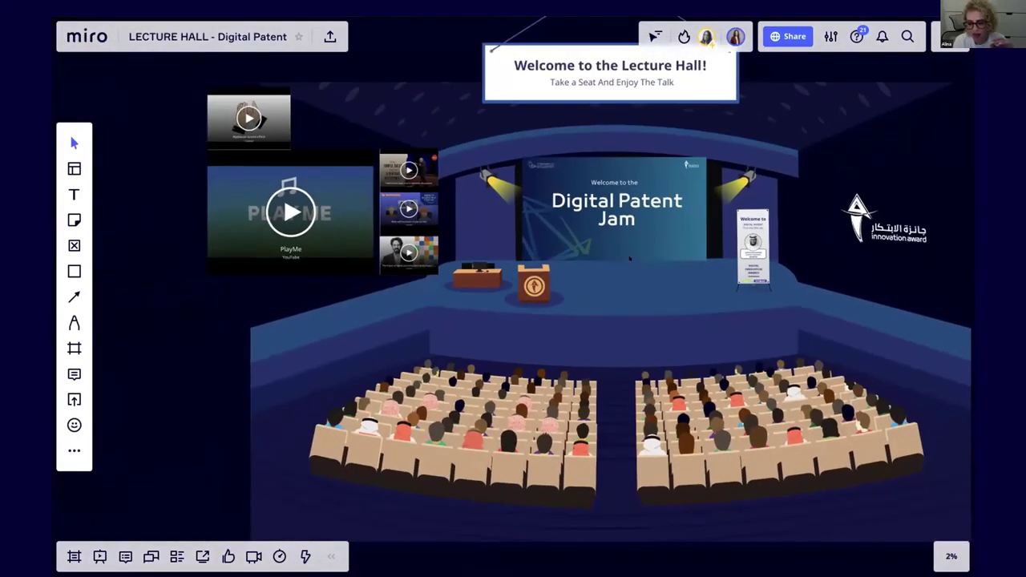
scroll(629, 258, right, 2)
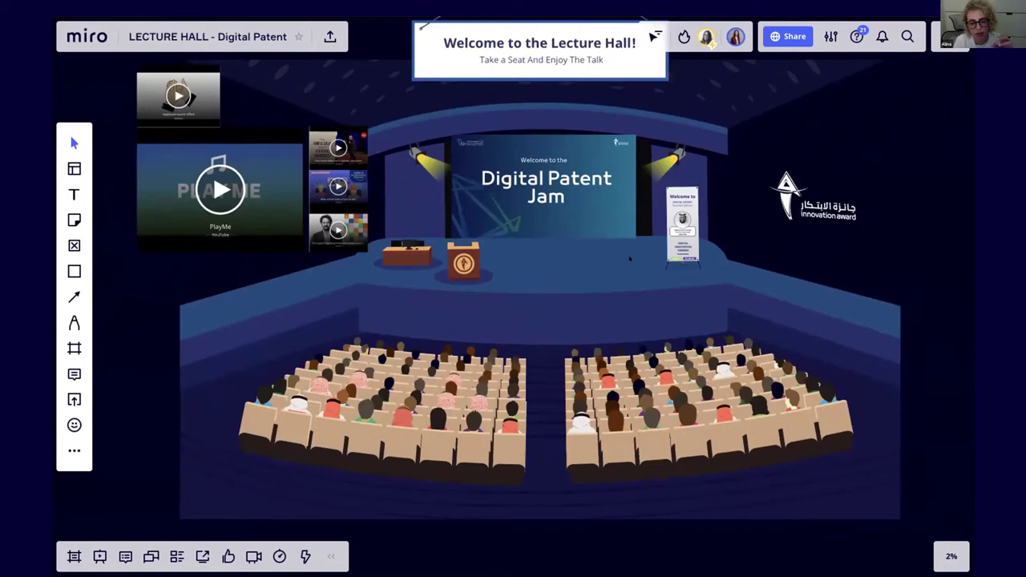
scroll(630, 258, up, 2)
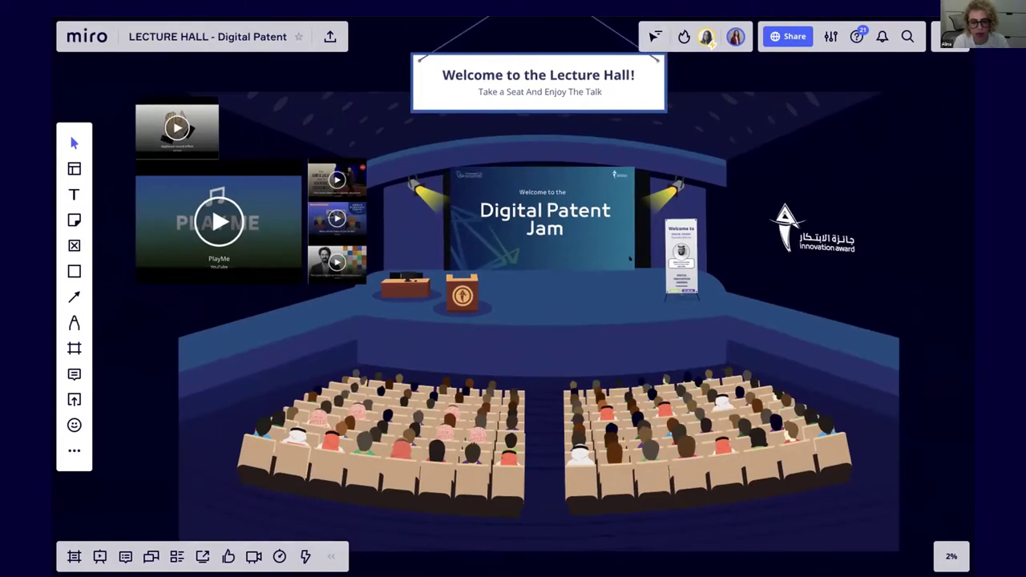
scroll(630, 258, down, 2)
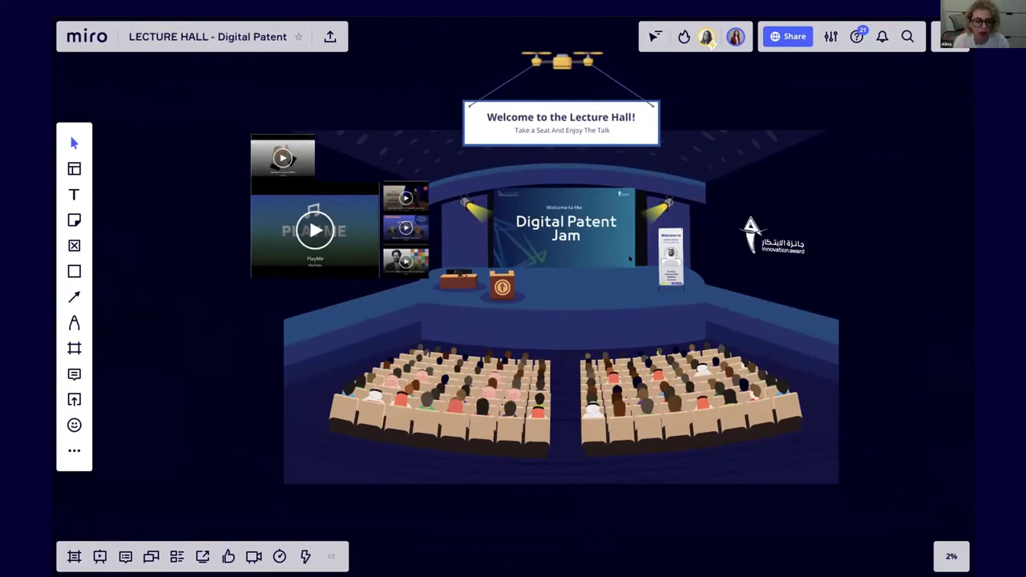
click(587, 198)
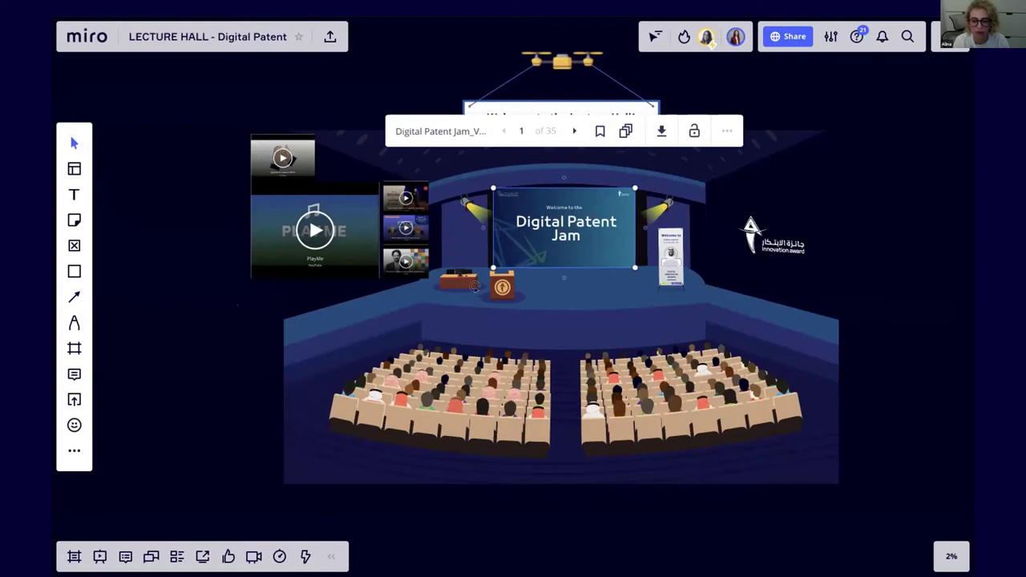
click(561, 109)
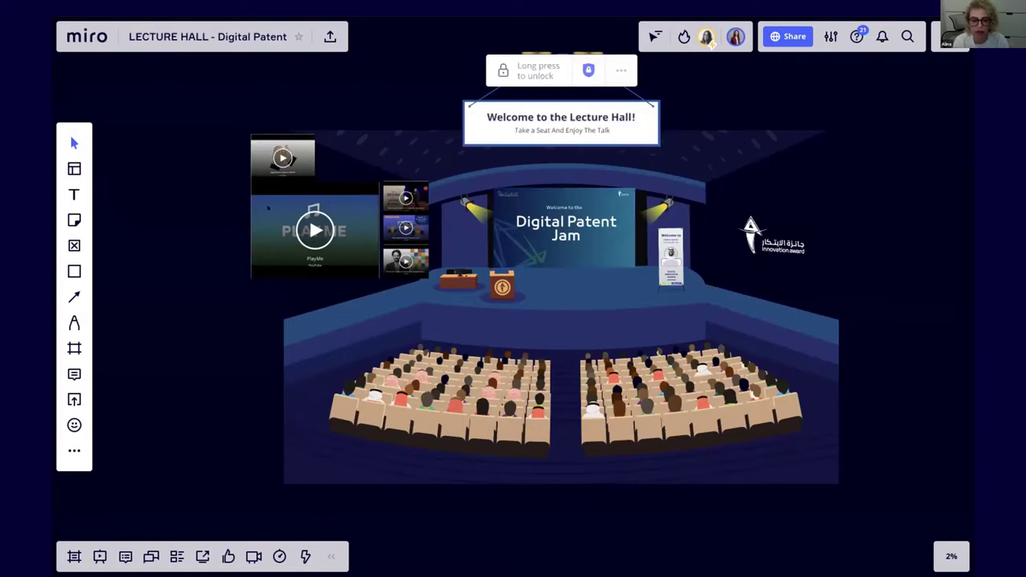
Step: Examine the embedded YouTube videos beside the stage, including the applause sound effect, PlayMe and the three talks
scroll(268, 207, up, 6)
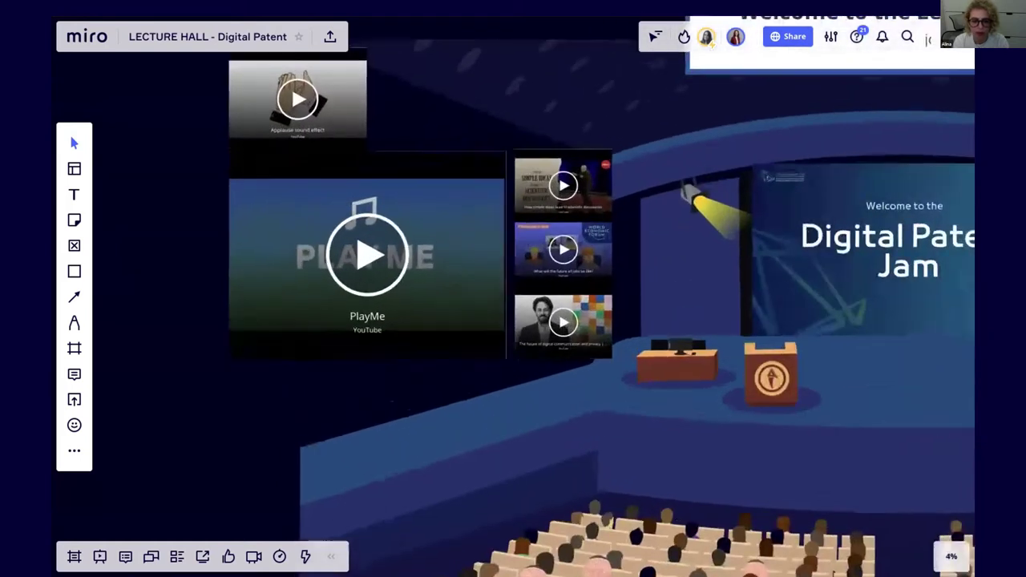
scroll(575, 191, up, 2)
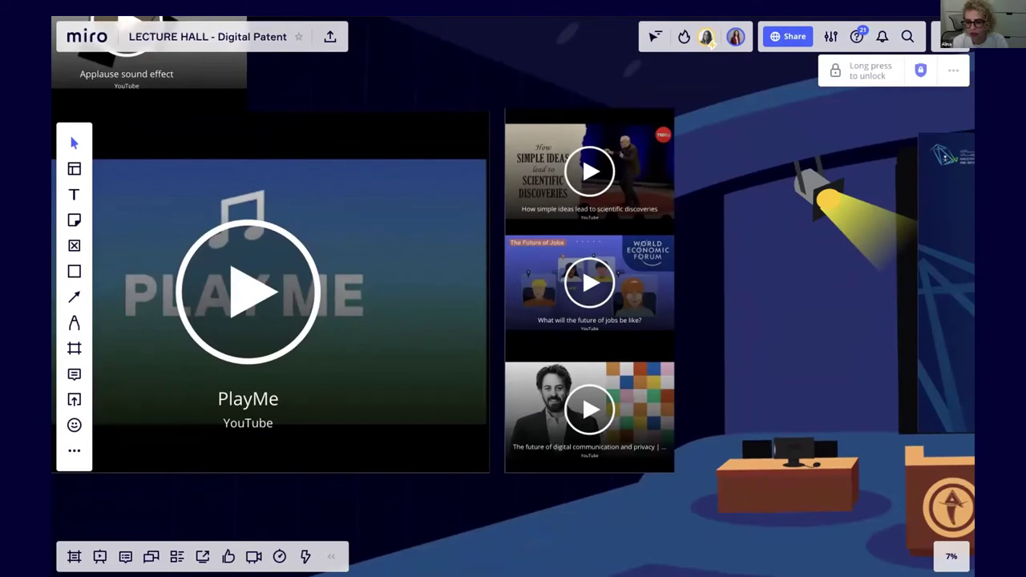
scroll(706, 305, down, 2)
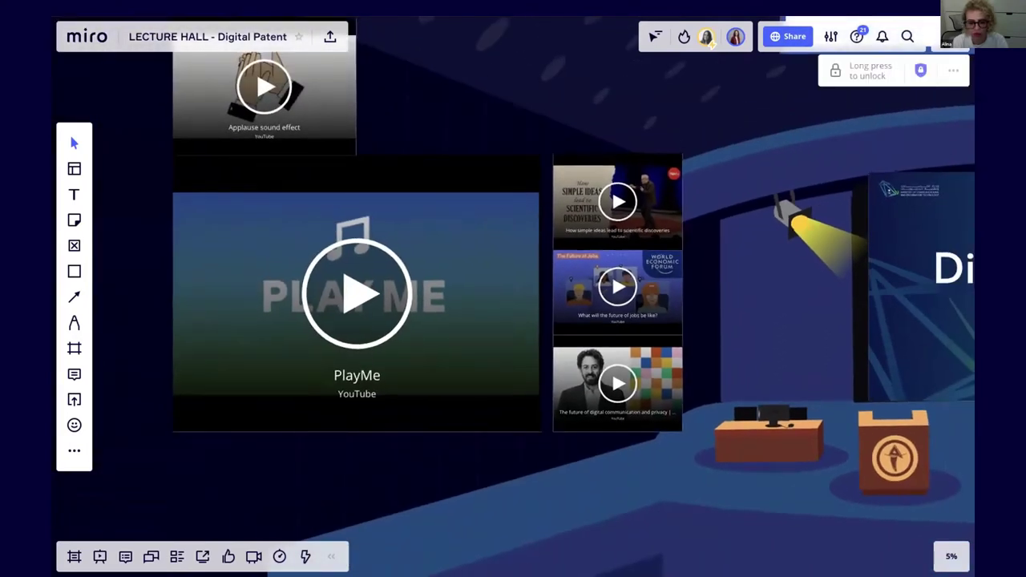
scroll(701, 293, down, 3)
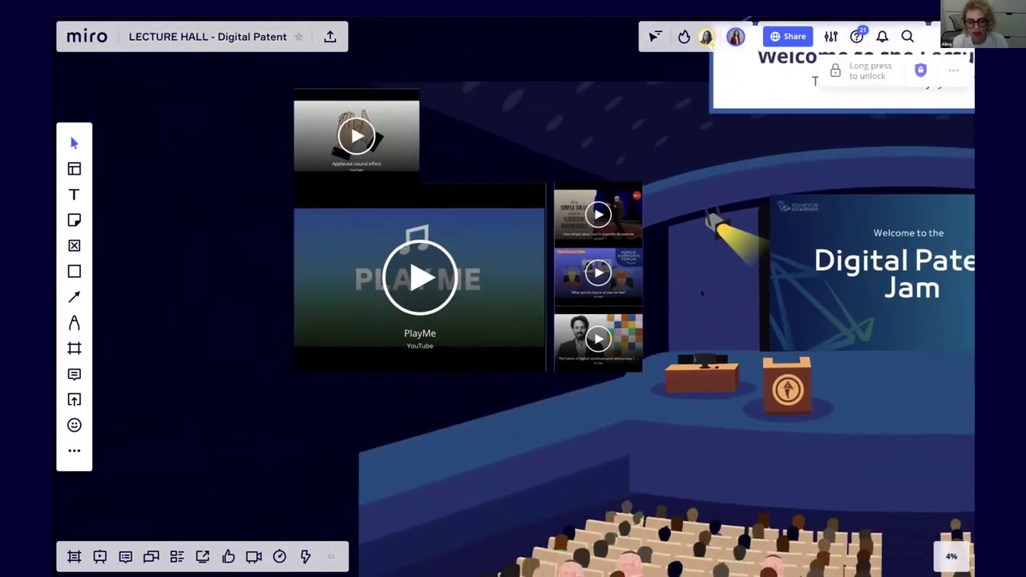
Step: Examine the Applause sound effect video beside the stage, and view the lecture hall with its welcome sign, screen and audience
scroll(701, 293, down, 3)
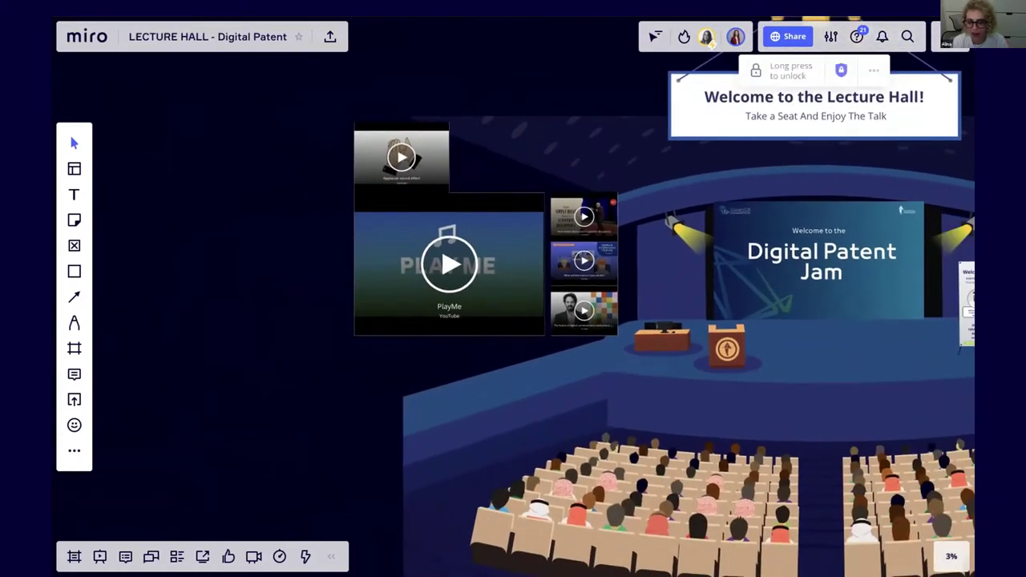
scroll(372, 128, up, 10)
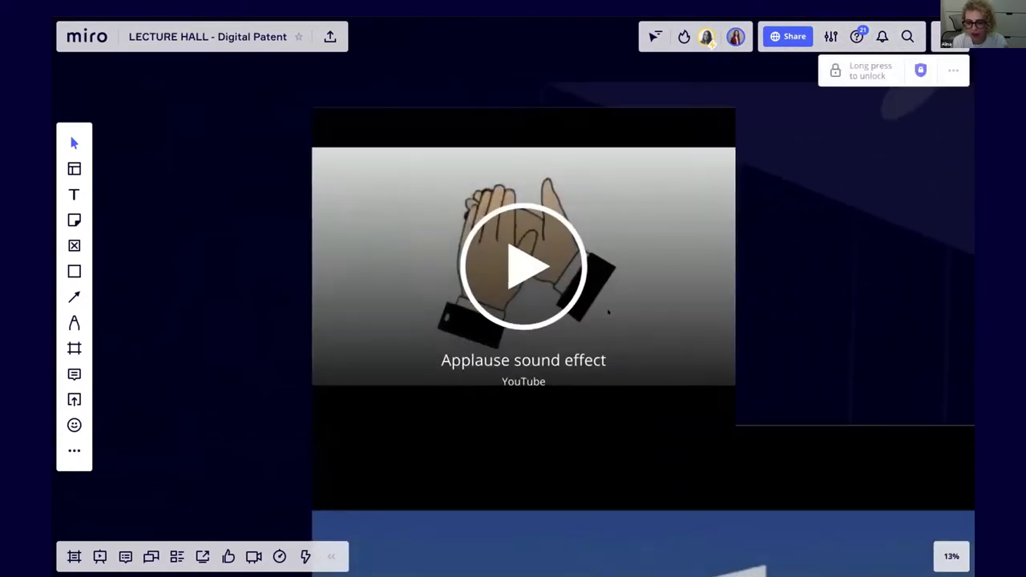
scroll(608, 313, down, 5)
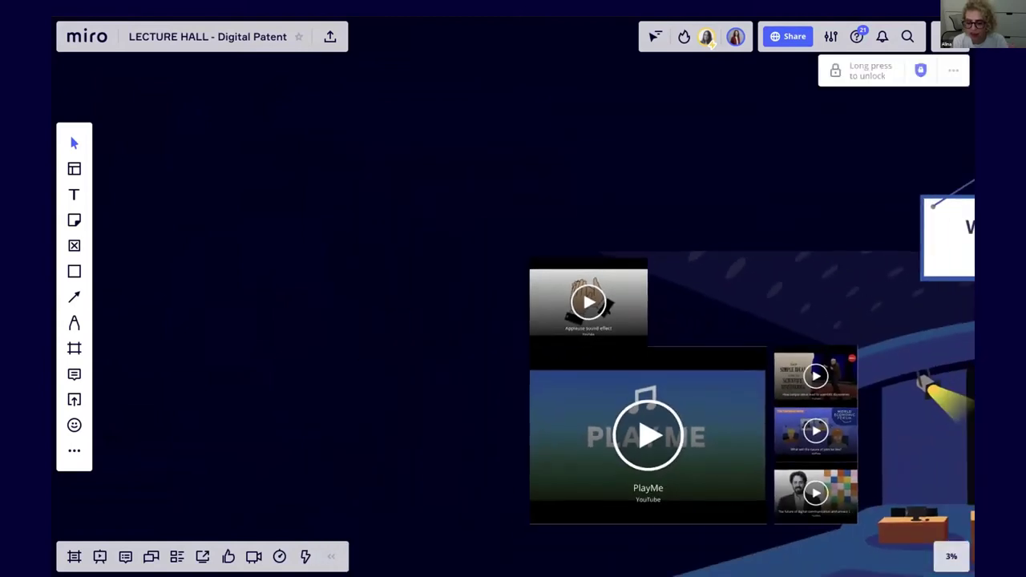
scroll(608, 312, right, 10)
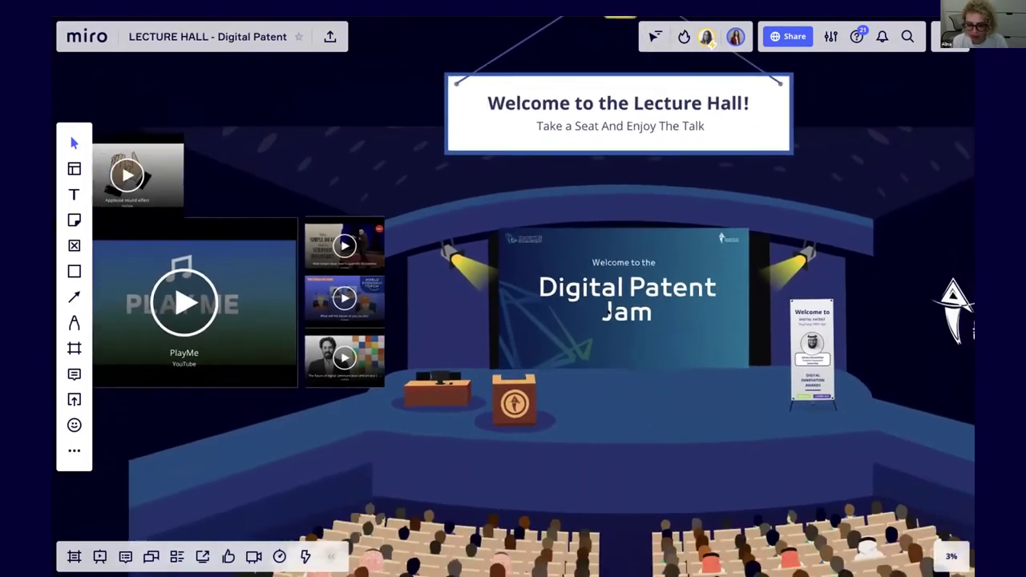
scroll(608, 312, down, 2)
scroll(609, 313, down, 3)
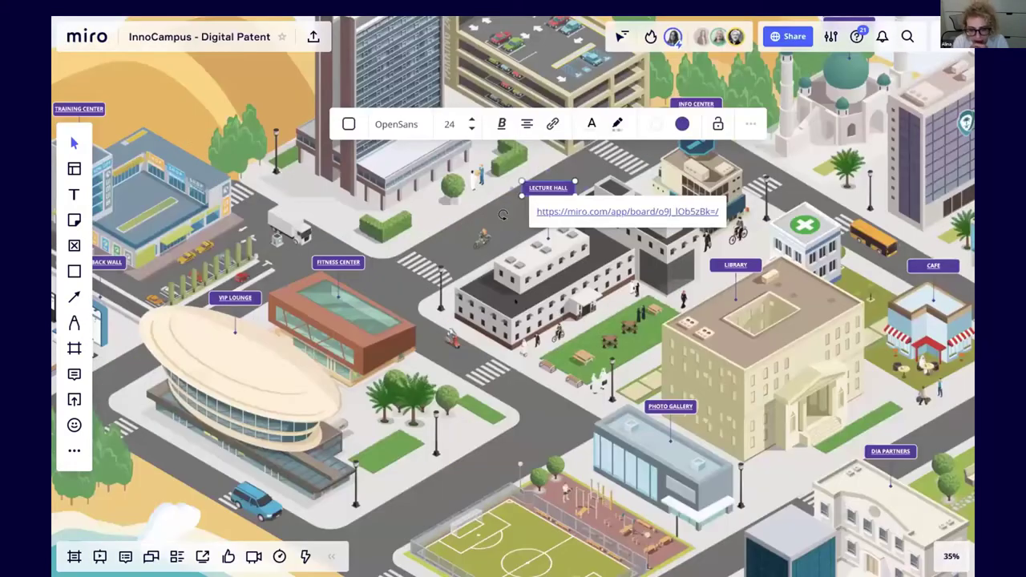
Step: Look over the InnoCampus map around the Lecture Hall and open the Library board from its building label
click(515, 302)
scroll(517, 303, down, 3)
scroll(516, 302, down, 2)
drag(632, 304, 640, 250)
scroll(642, 250, up, 5)
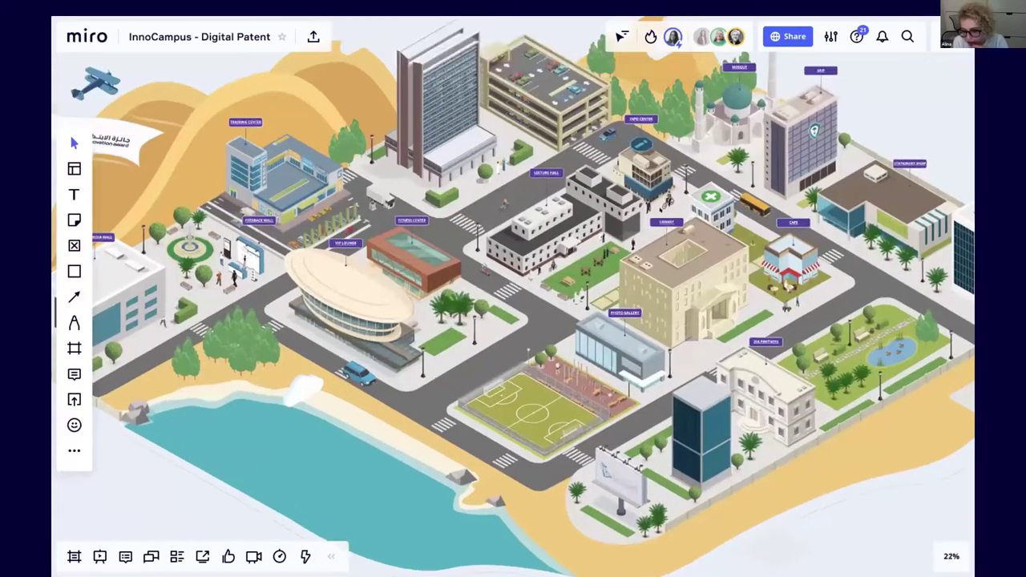
scroll(599, 383, down, 4)
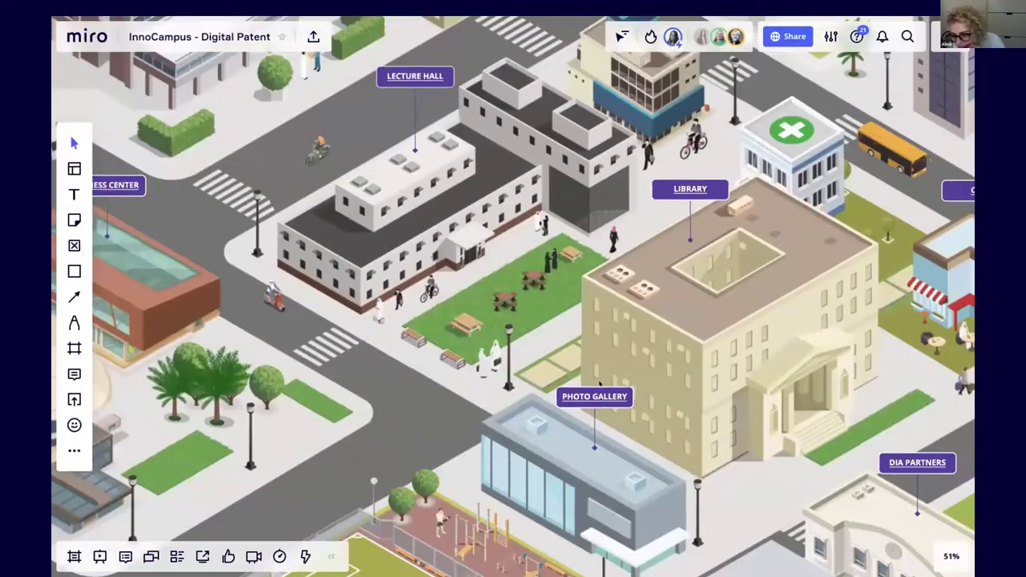
scroll(609, 209, up, 2)
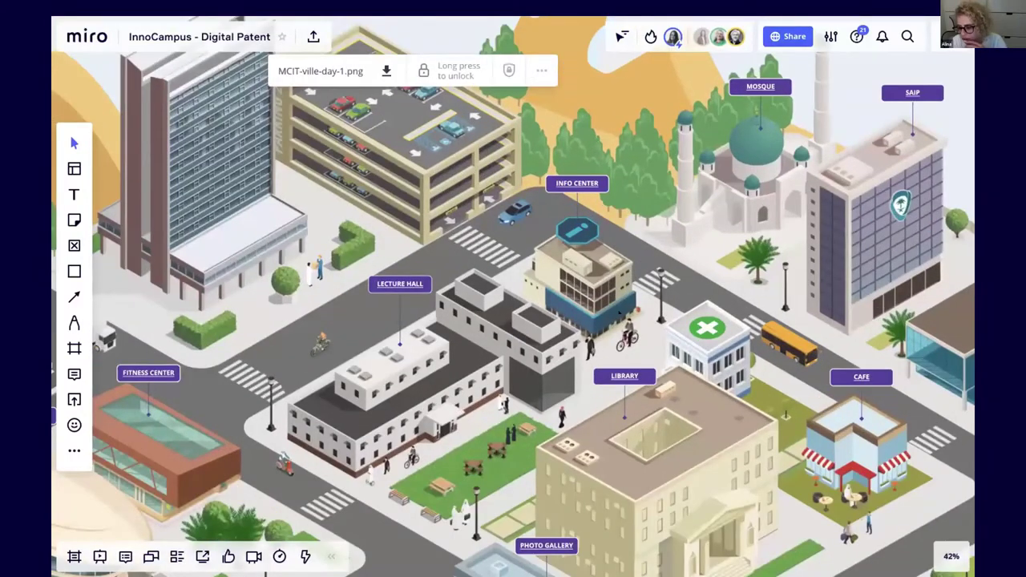
scroll(618, 313, down, 2)
click(635, 326)
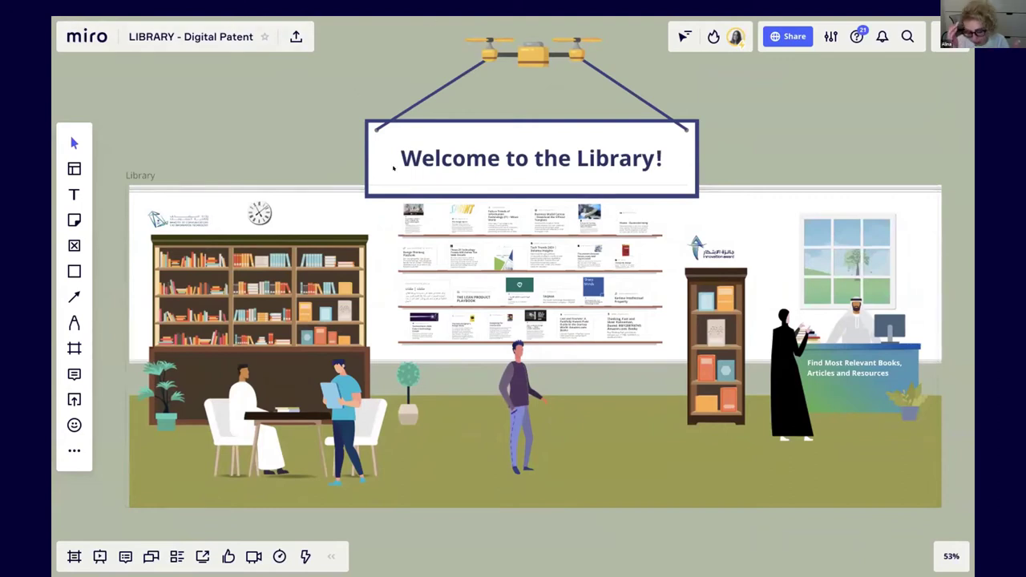
Step: Examine the library's shelves of linked books and articles, and the information desk for finding relevant resources
scroll(434, 251, up, 3)
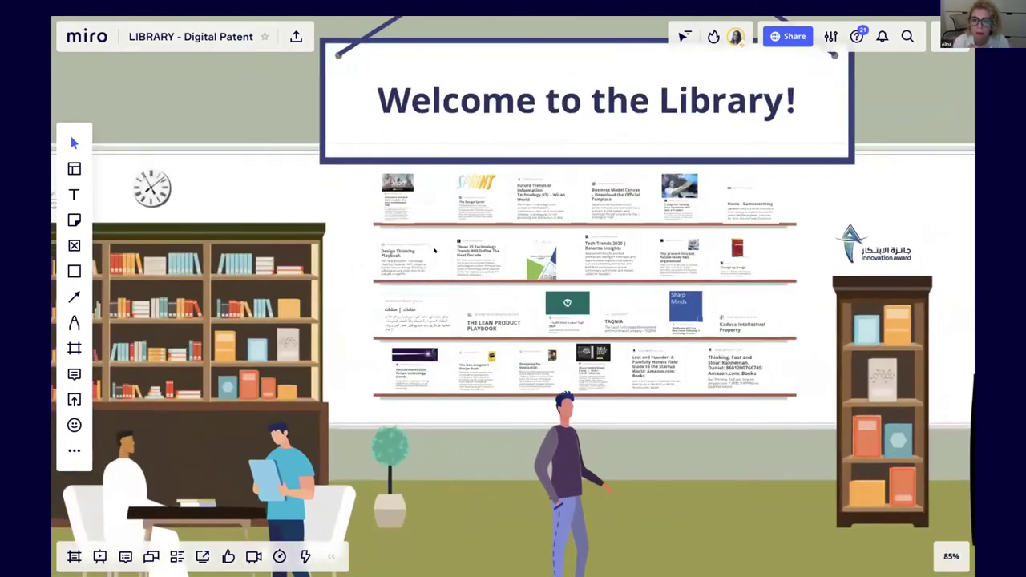
scroll(434, 251, up, 6)
scroll(435, 251, down, 4)
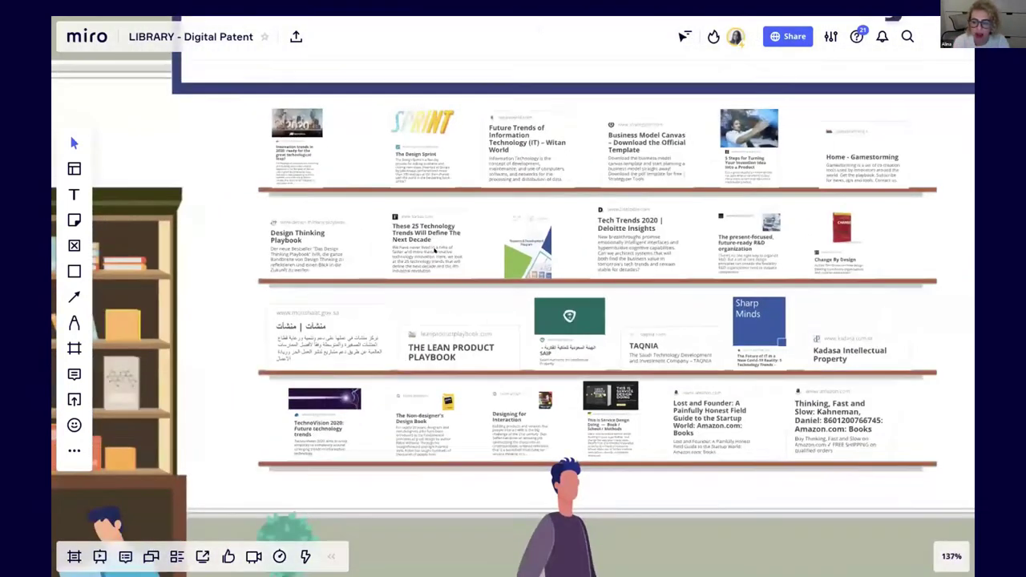
scroll(434, 251, right, 10)
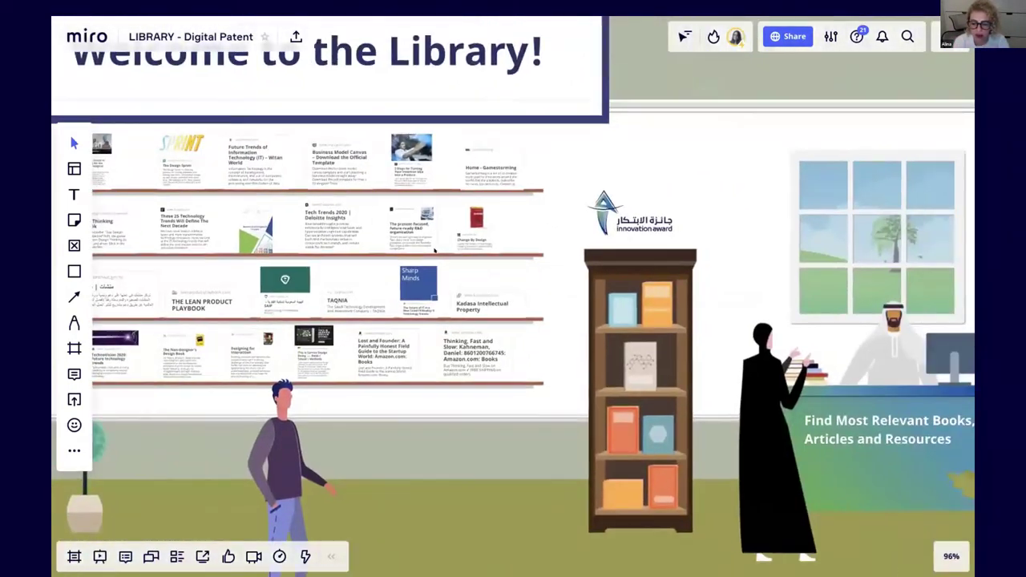
scroll(547, 238, up, 4)
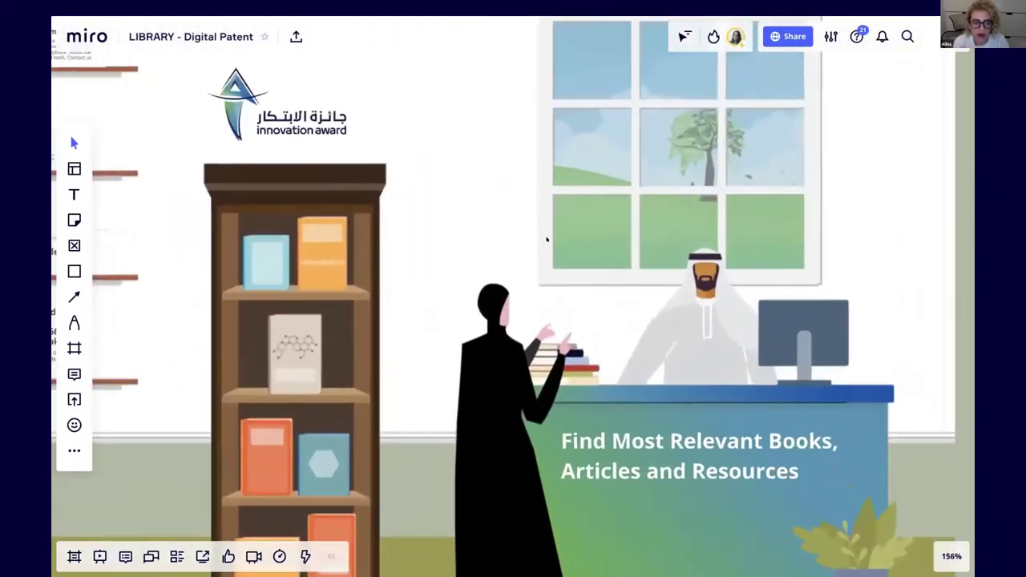
scroll(547, 238, down, 3)
scroll(546, 239, down, 5)
scroll(547, 239, left, 5)
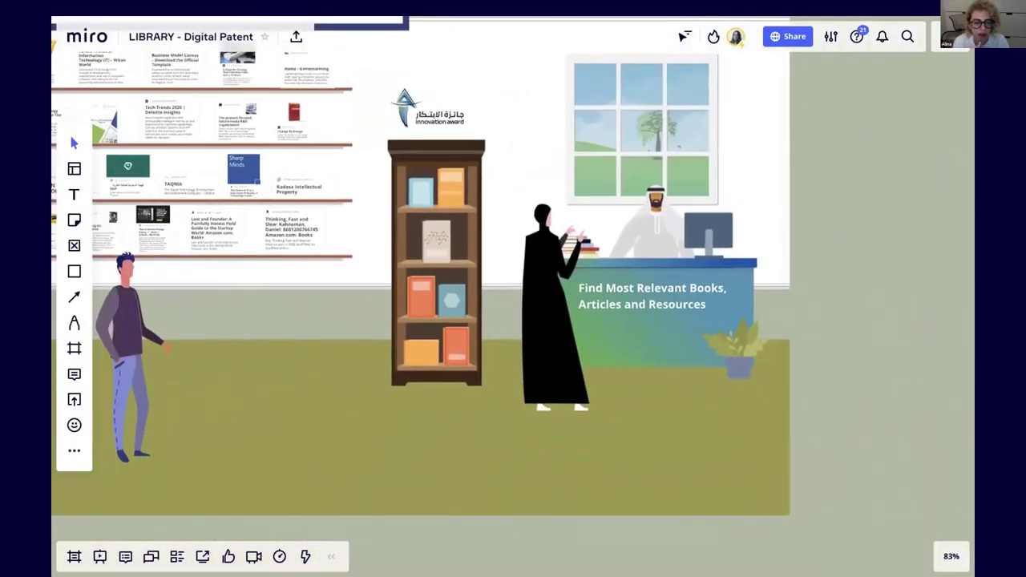
scroll(546, 238, down, 4)
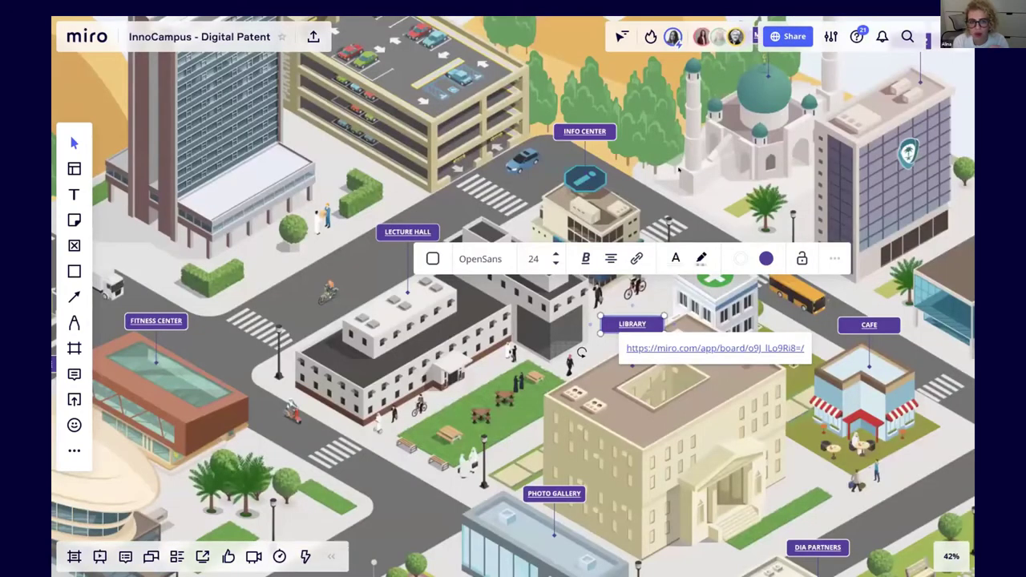
Step: Open the Cafe board from its building label on the InnoCampus map
scroll(678, 170, right, 1)
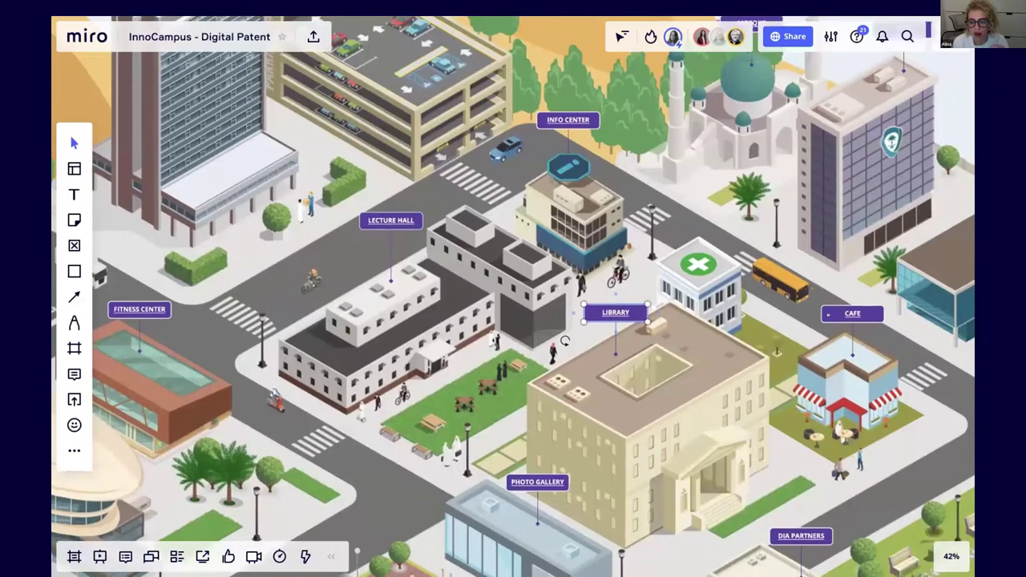
click(828, 313)
click(830, 321)
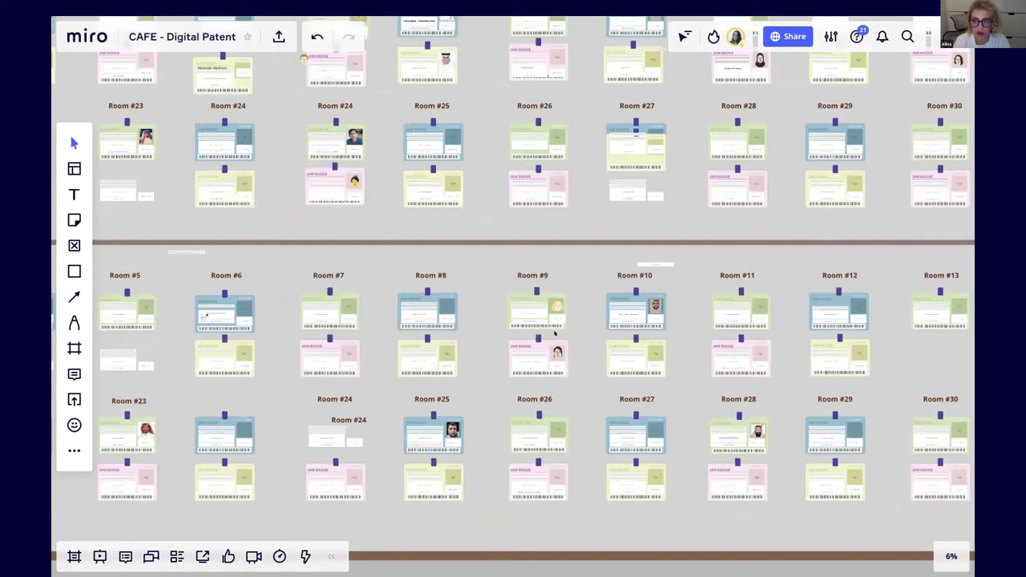
Step: Read a participant's completed Jam Badge and the example badges, including the how-to instructions on the cafe wall
scroll(564, 298, up, 5)
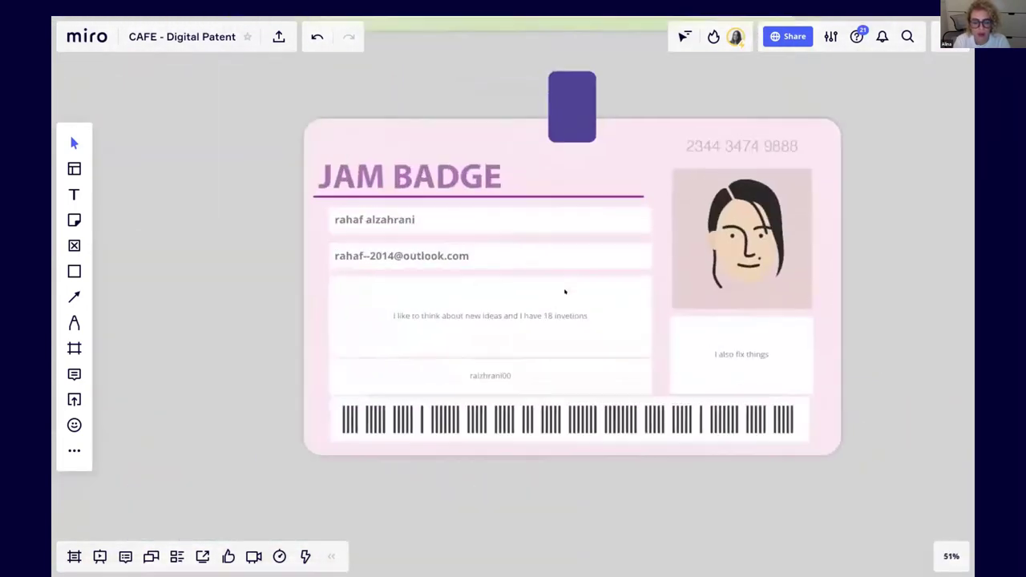
scroll(565, 291, down, 4)
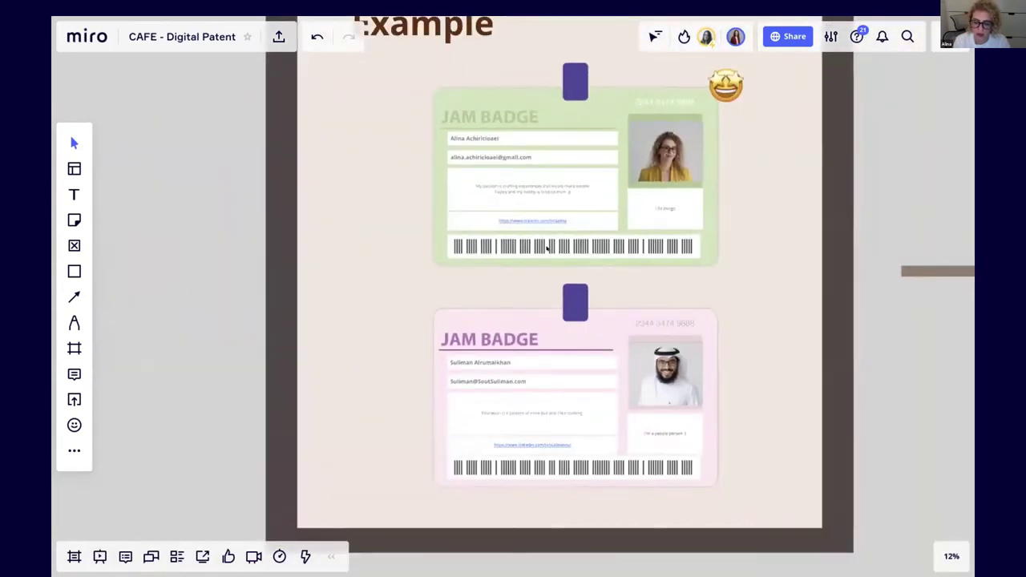
scroll(547, 248, down, 5)
scroll(548, 249, down, 2)
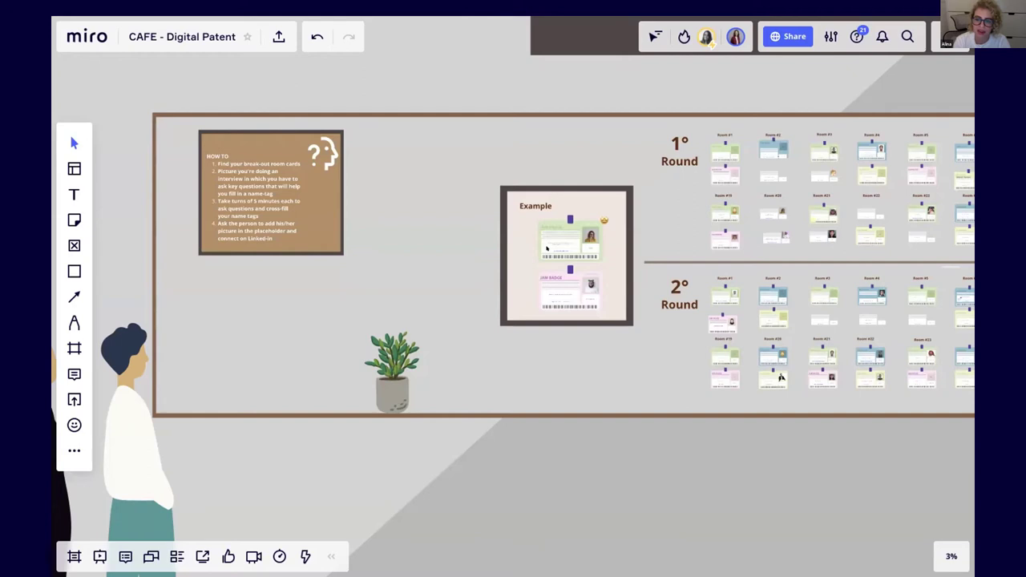
Step: Examine the second-round Jam Badges by breakout room, looking closely at Room #1 and Room #2
scroll(546, 248, right, 4)
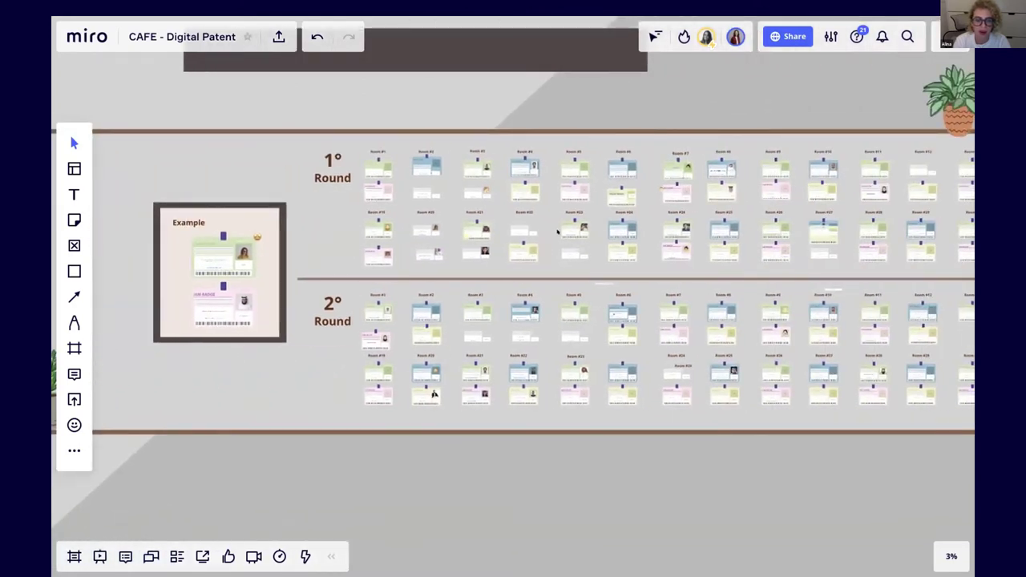
scroll(557, 231, up, 6)
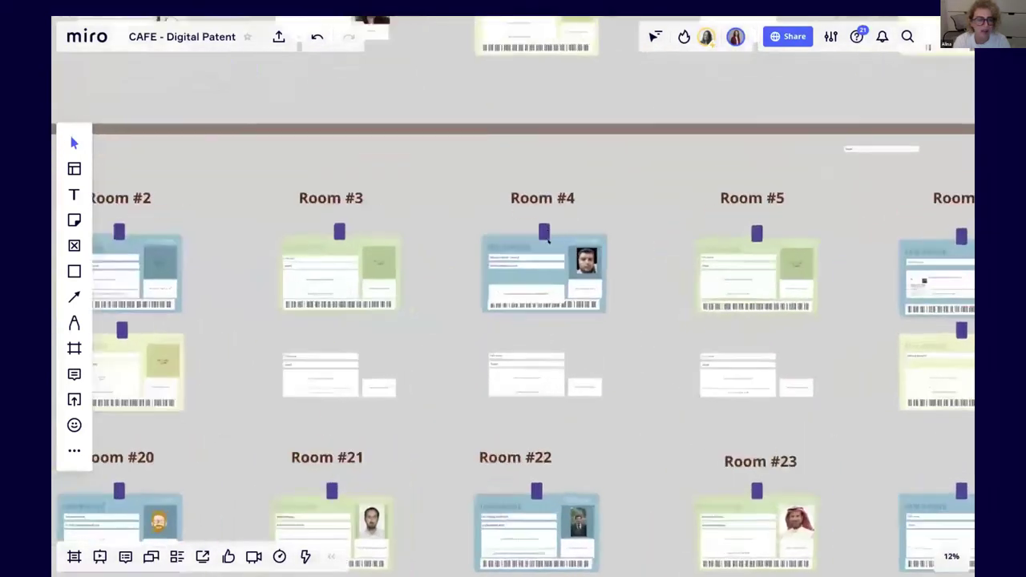
scroll(549, 232, left, 6)
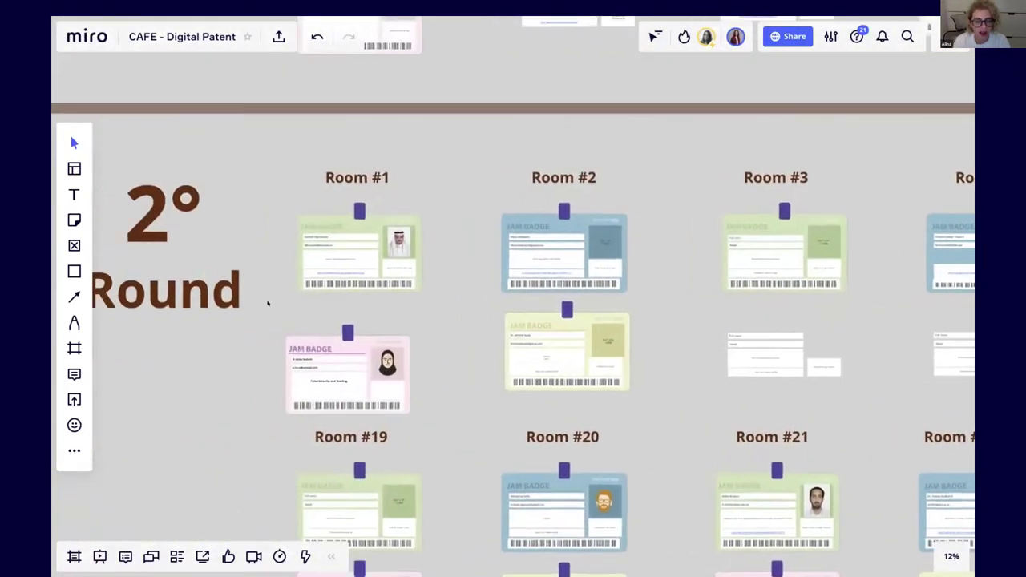
scroll(268, 303, up, 3)
scroll(267, 303, down, 5)
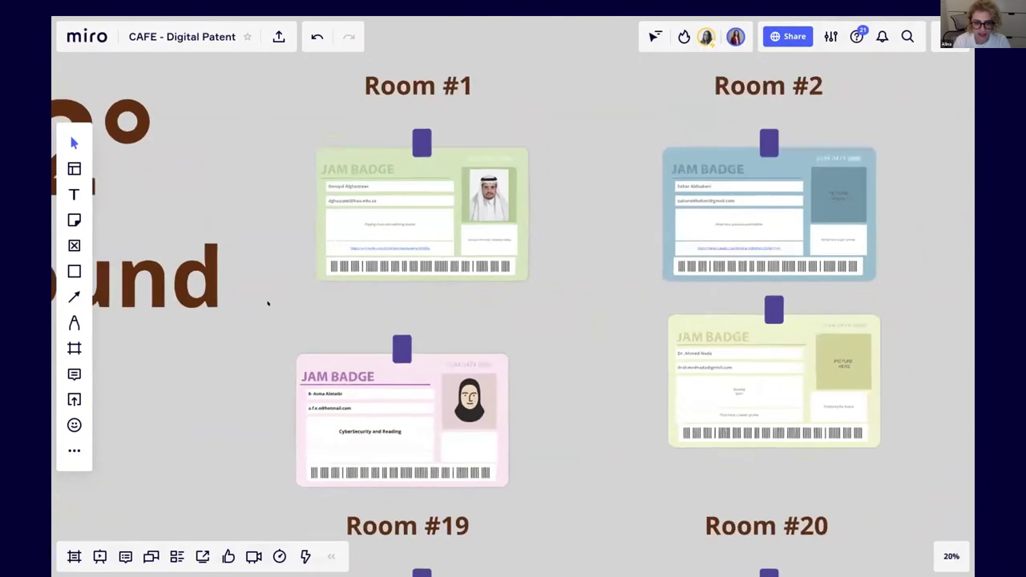
scroll(329, 416, down, 1)
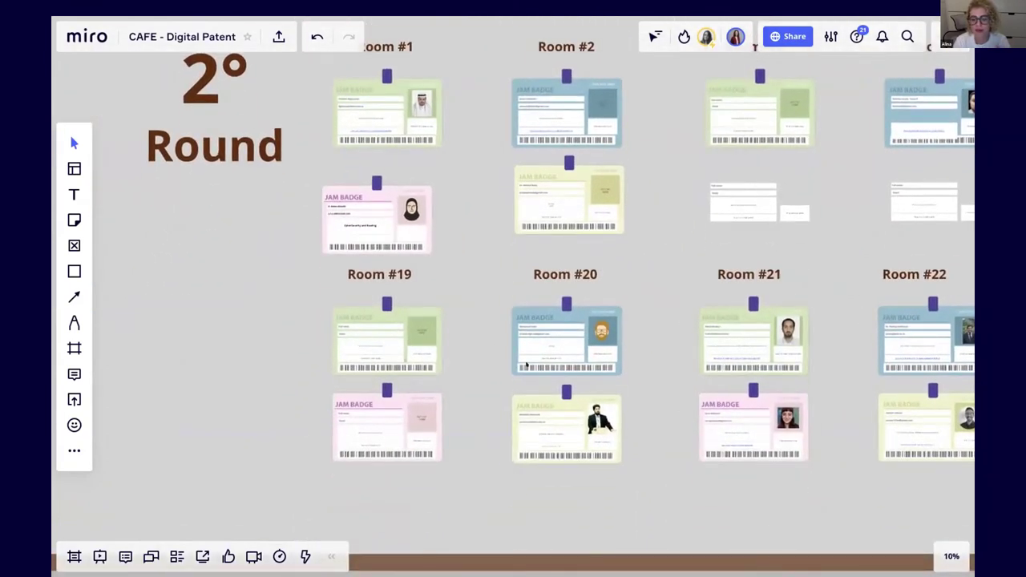
scroll(525, 365, down, 2)
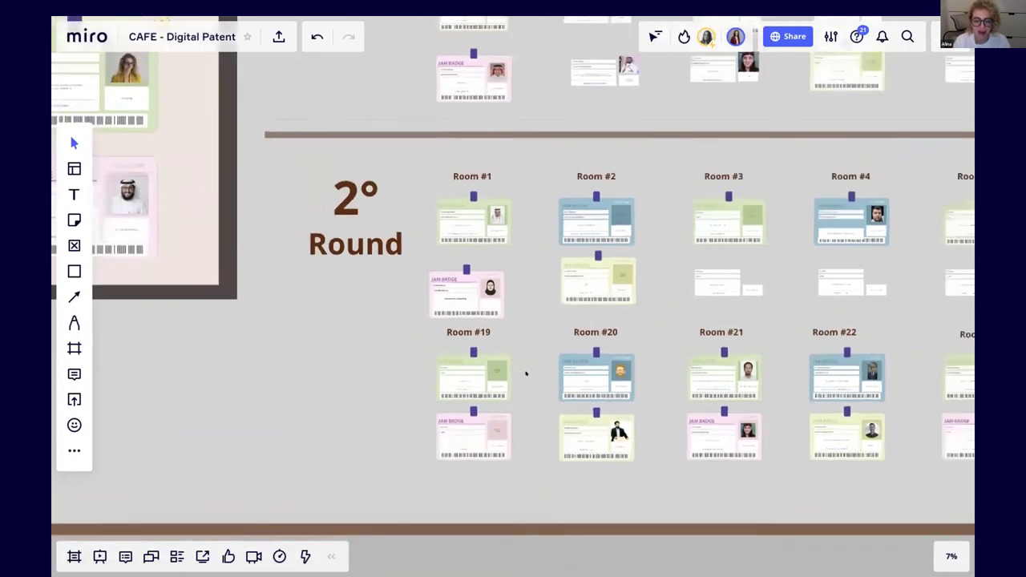
scroll(526, 373, down, 2)
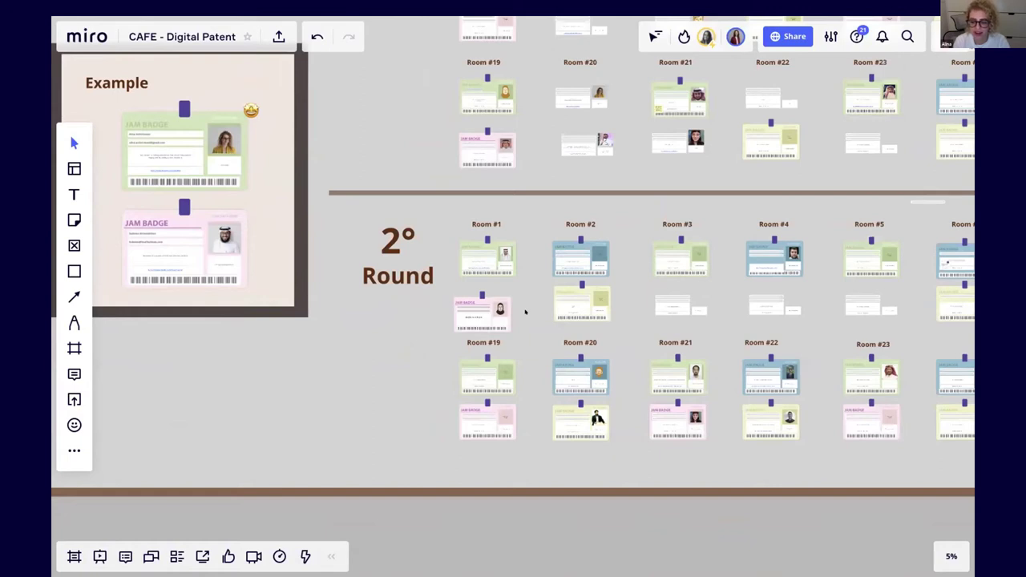
Step: View the first- and second-round badge rows together with the Example frame
right_click(525, 309)
click(403, 360)
scroll(403, 360, down, 1)
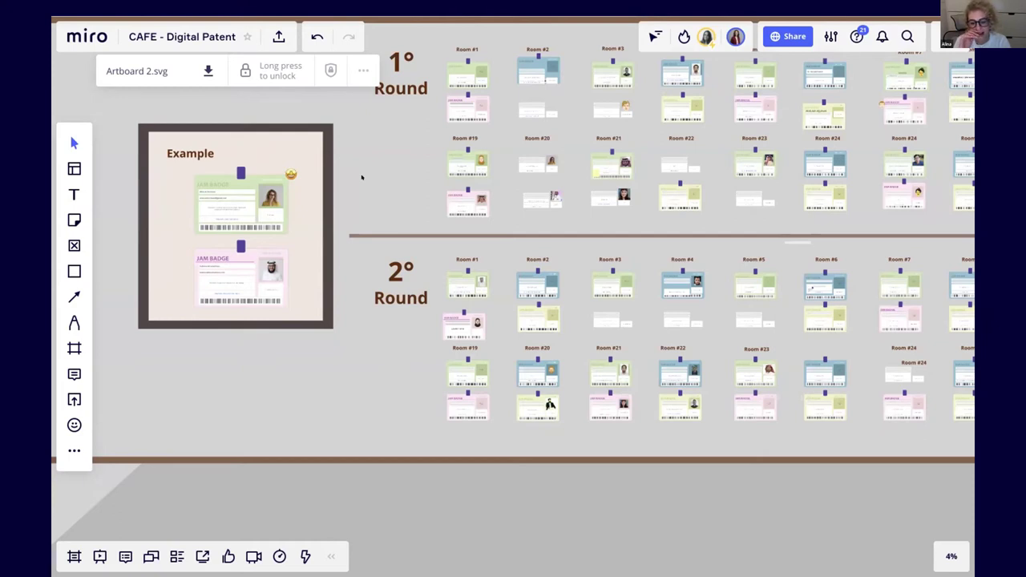
scroll(362, 177, down, 3)
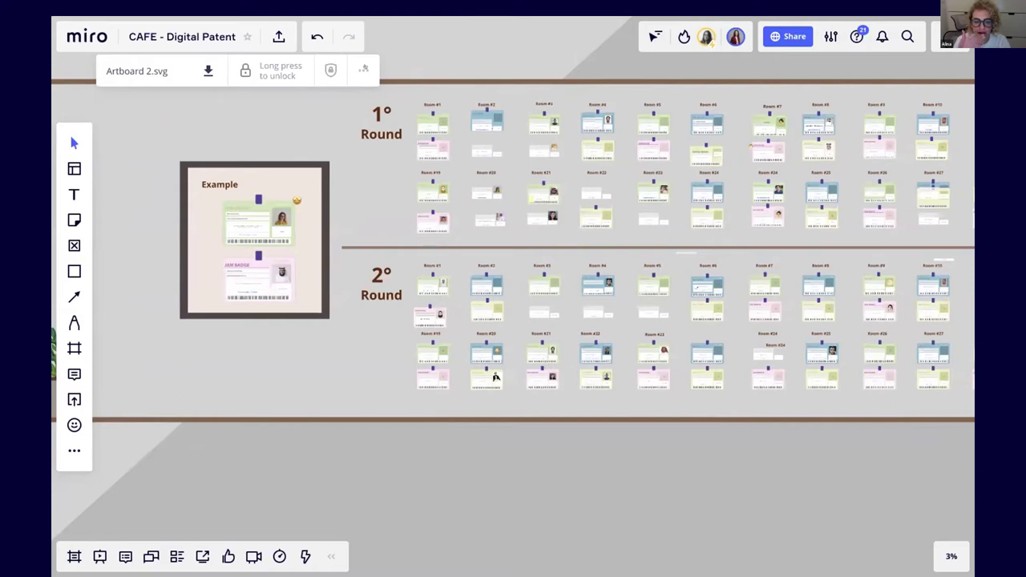
Step: Return to the InnoCampus board and view the entire campus with all its labelled buildings
key(ctrl+shift+Tab)
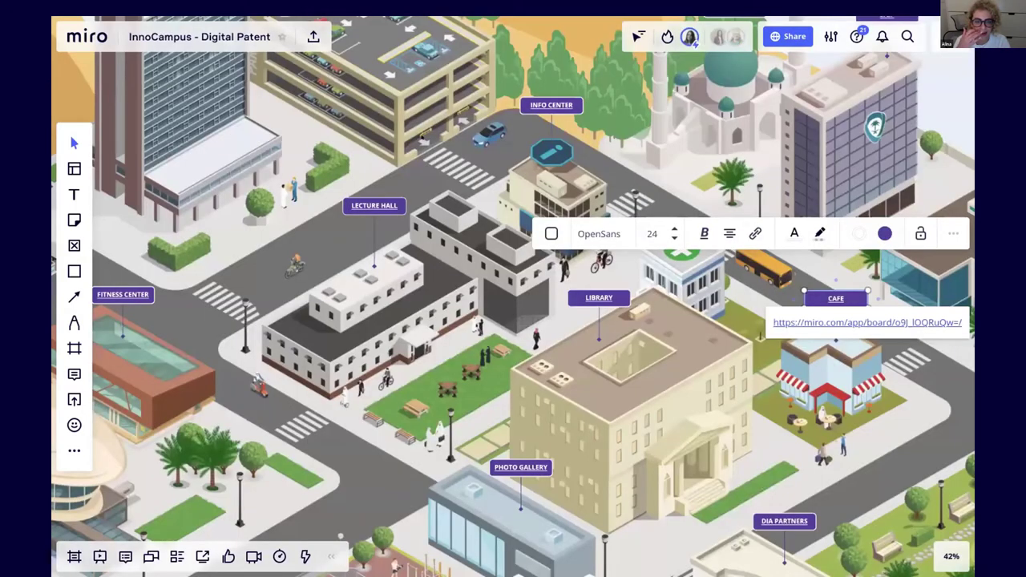
click(423, 139)
scroll(423, 141, down, 3)
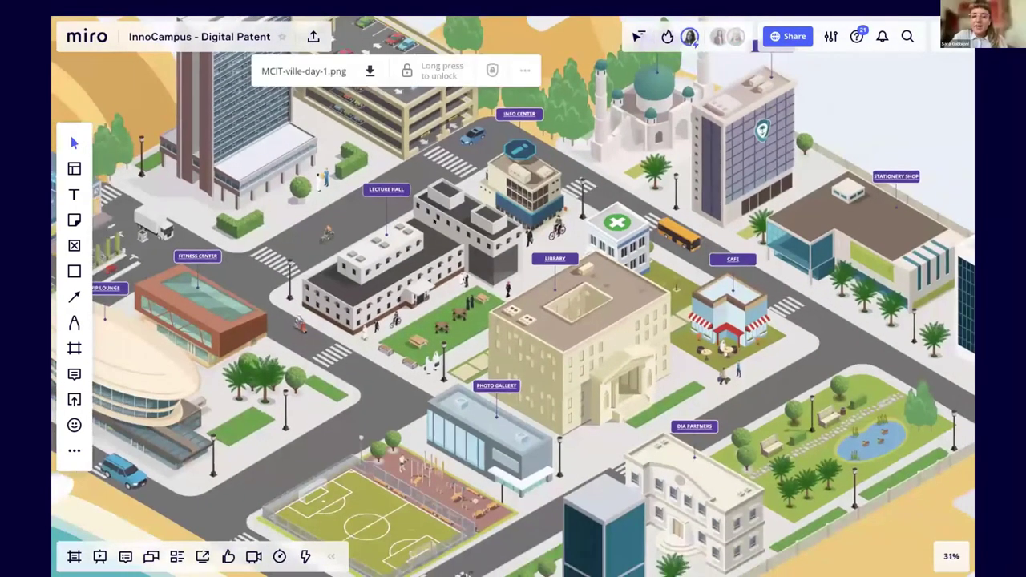
scroll(435, 219, left, 1)
scroll(435, 220, down, 1)
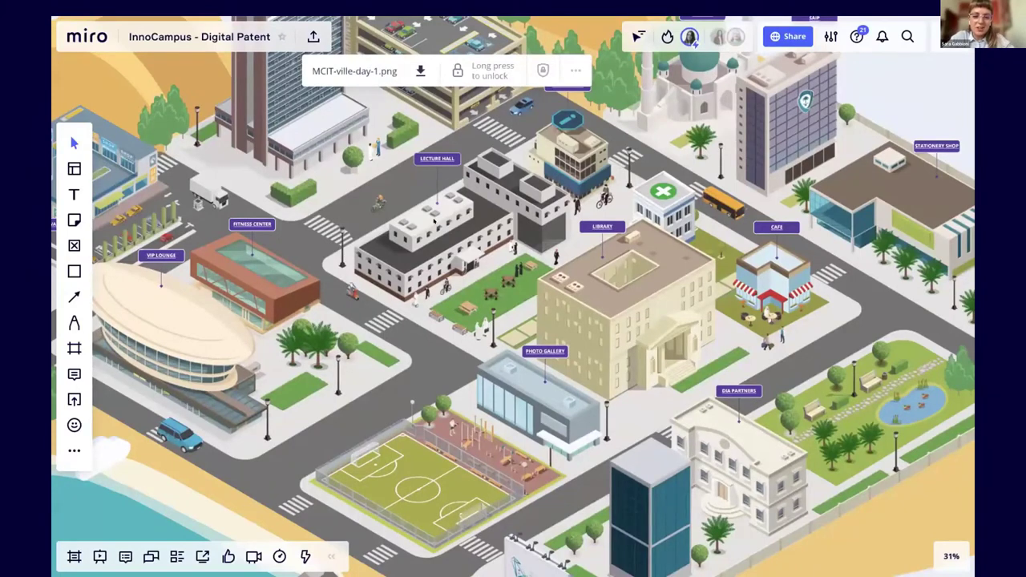
scroll(434, 221, down, 4)
scroll(433, 221, left, 1)
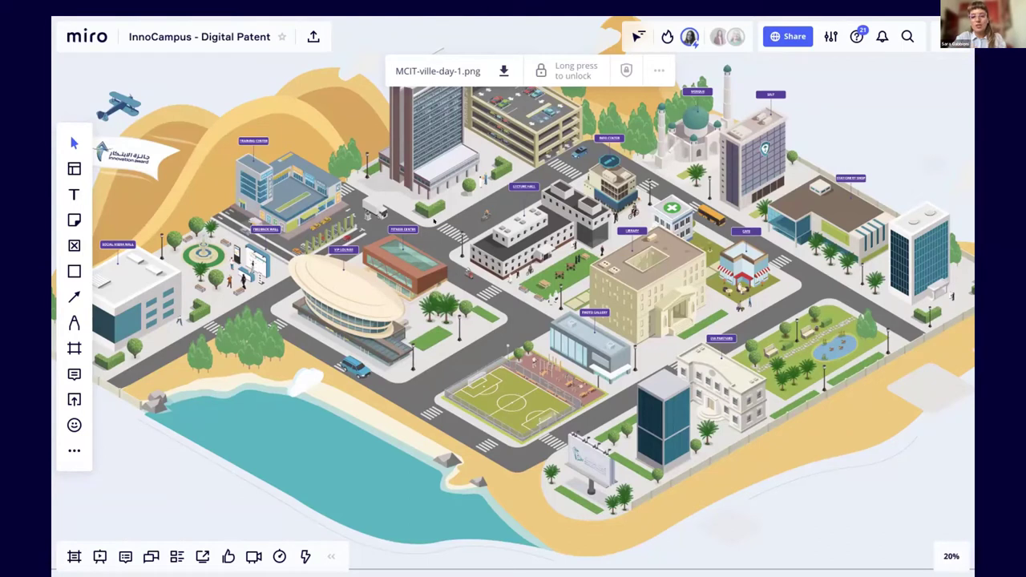
Step: Show the campus map together with its welcome banner and the information panels beside it
scroll(364, 241, down, 3)
scroll(364, 242, left, 1)
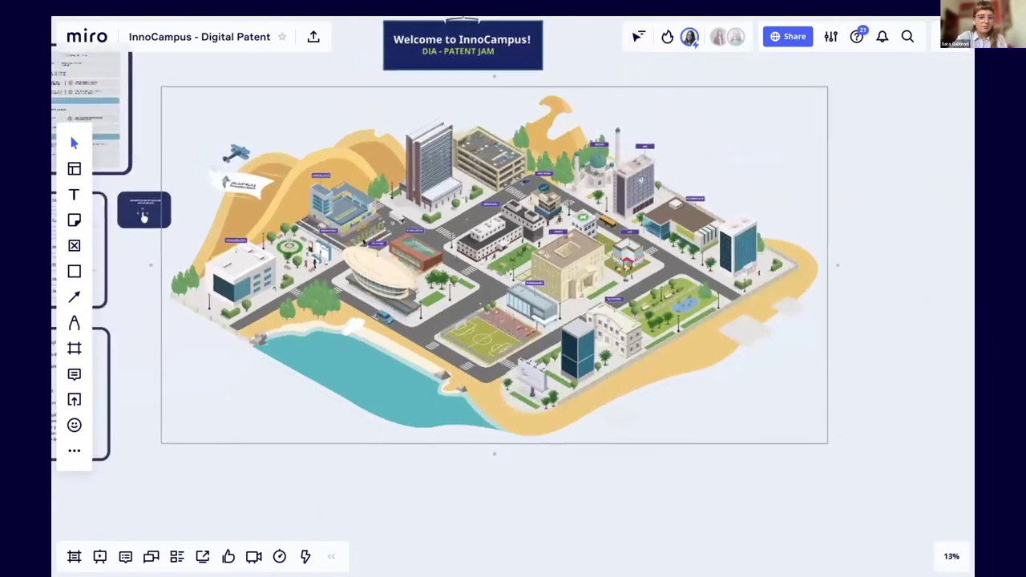
click(148, 292)
scroll(512, 289, left, 1)
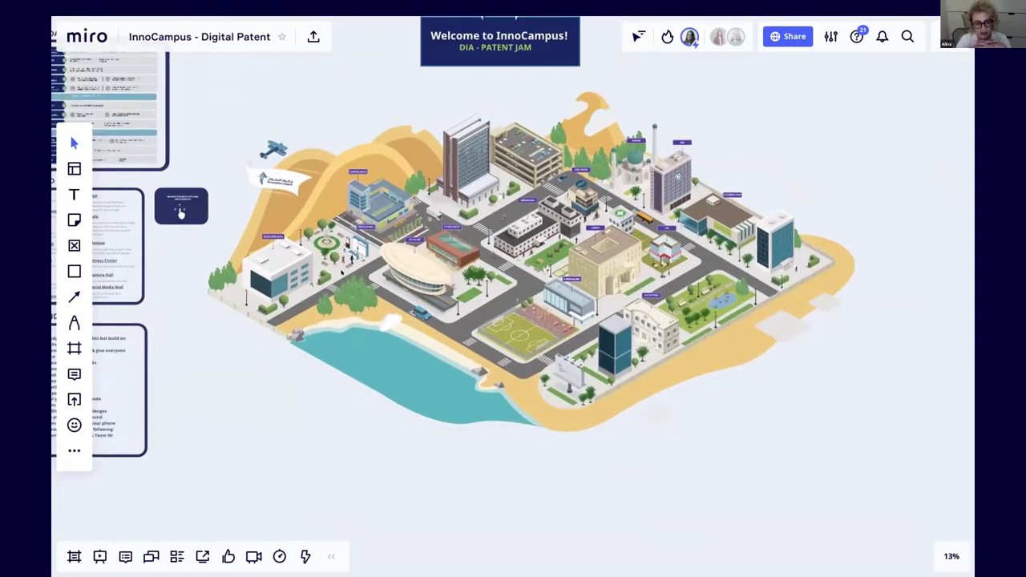
Step: Find the Feedback Wall on the campus map and open its linked board
scroll(512, 289, left, 1)
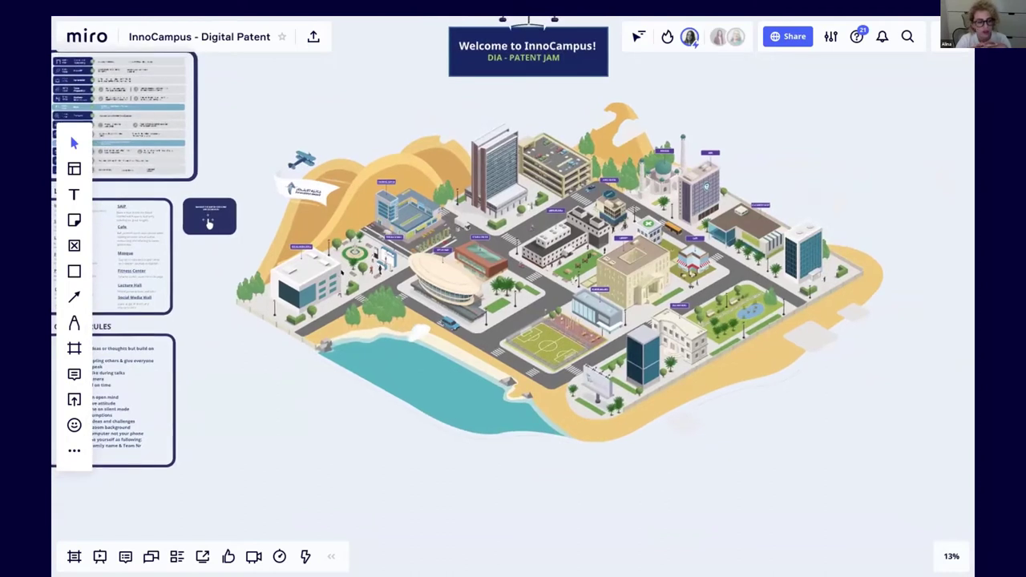
scroll(551, 253, up, 5)
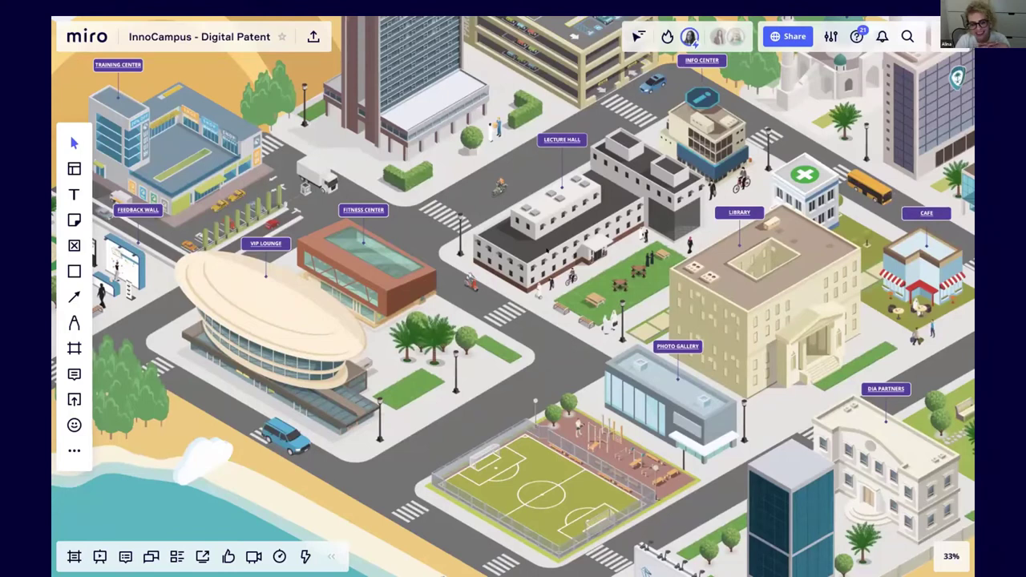
scroll(547, 250, left, 1)
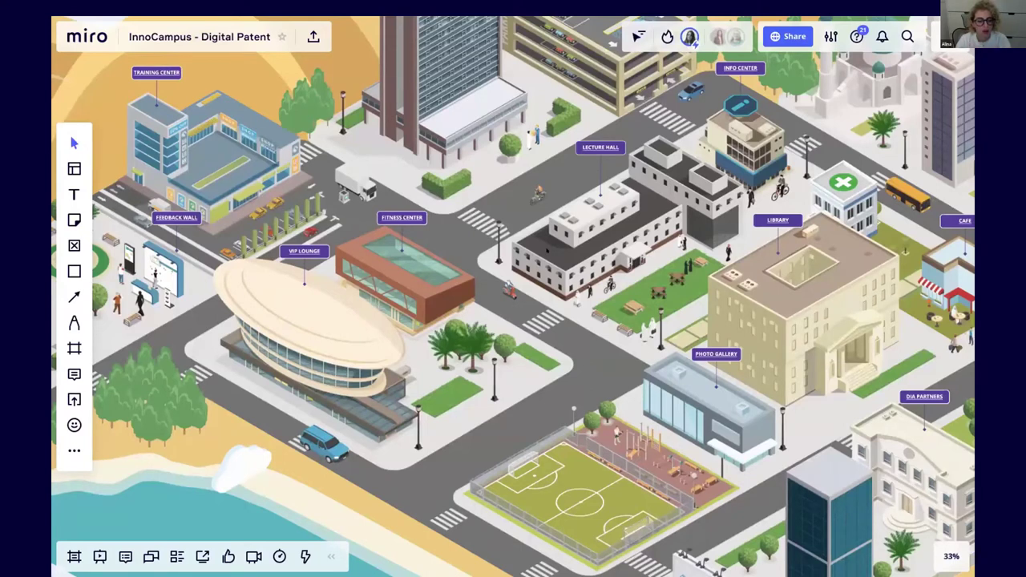
scroll(547, 250, down, 2)
scroll(547, 250, left, 3)
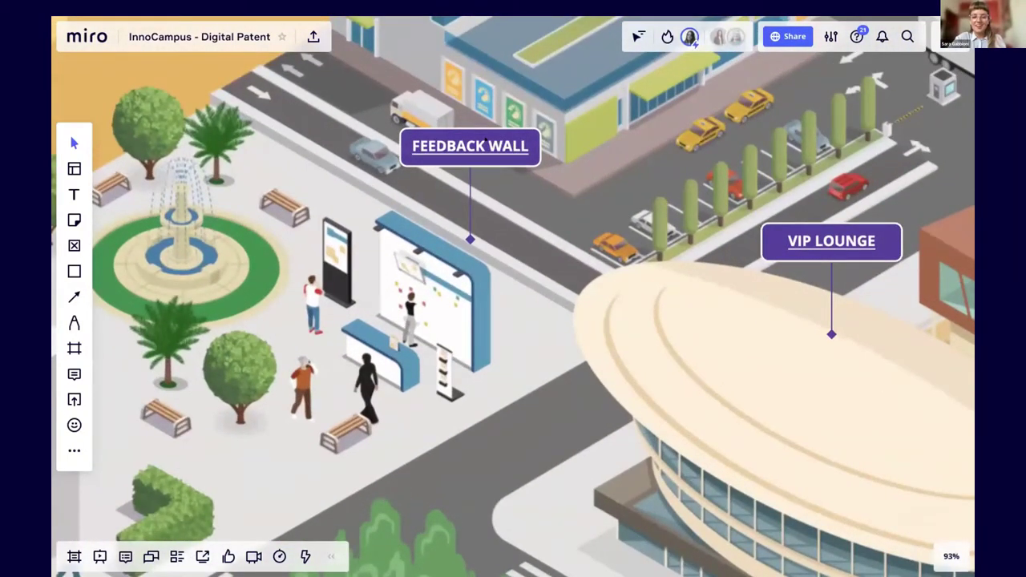
click(484, 143)
click(496, 171)
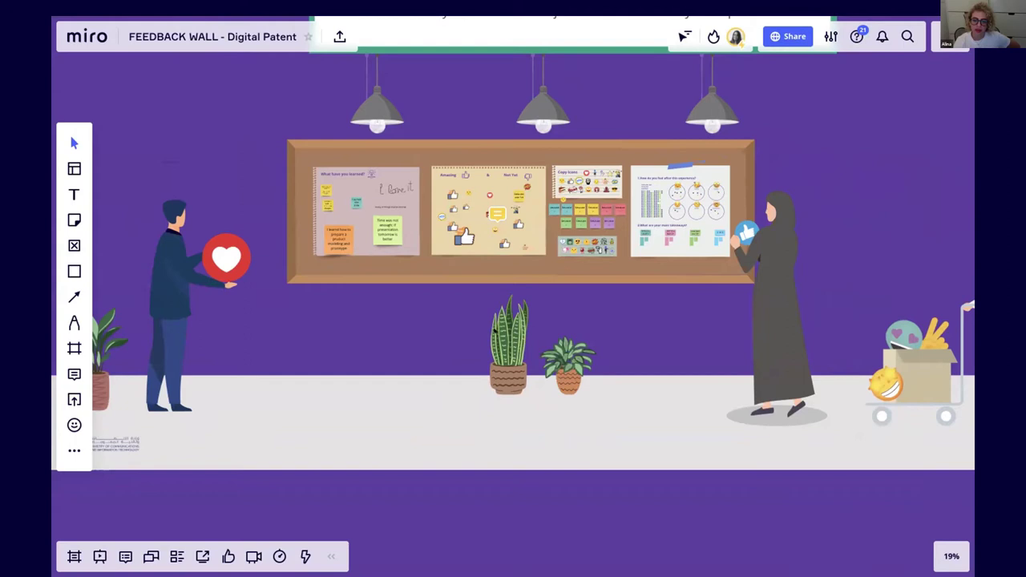
Step: Examine the sticky notes on the "What have you learned?" sheet of the Feedback Wall
scroll(362, 323, up, 3)
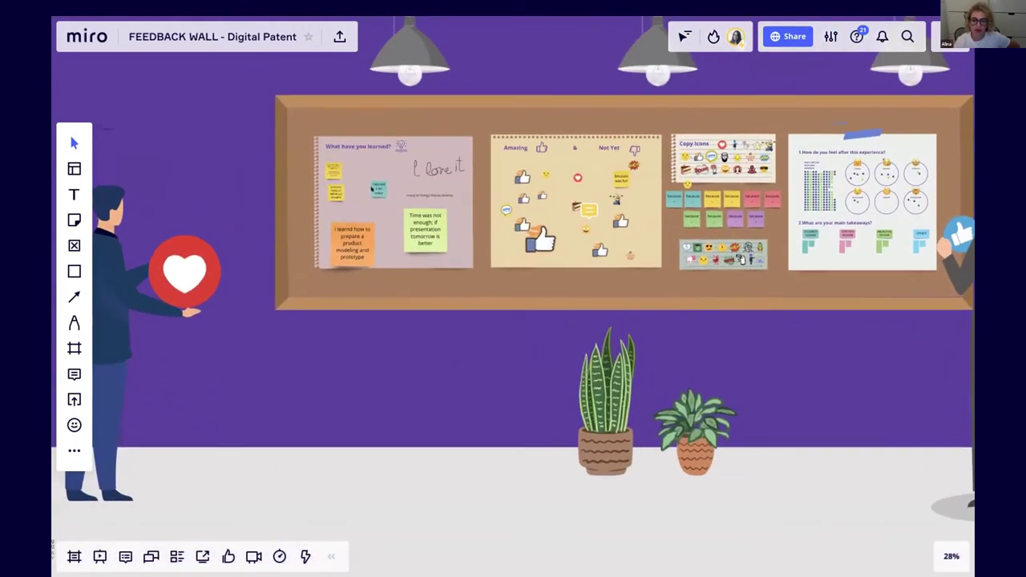
scroll(371, 189, up, 5)
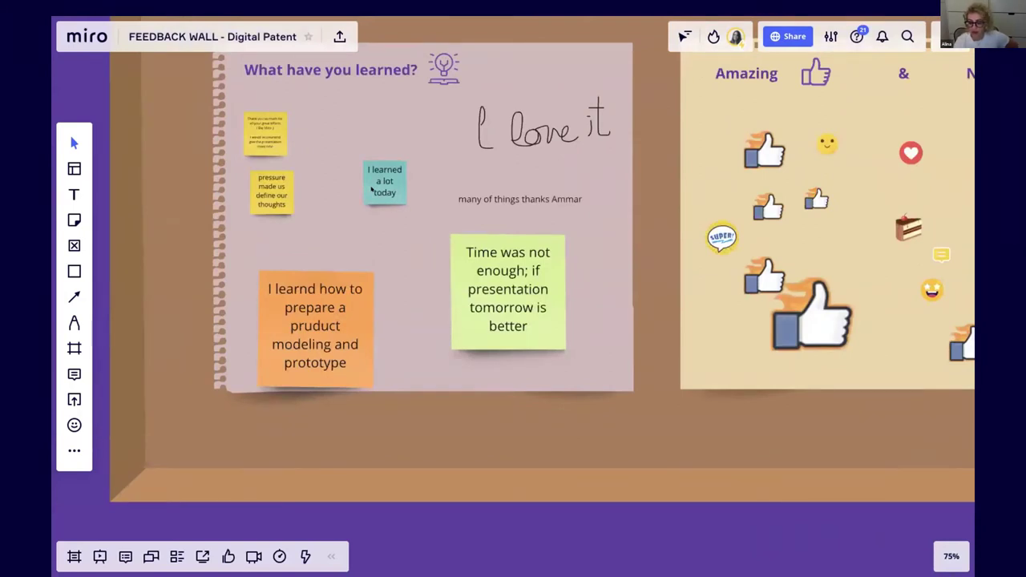
scroll(371, 189, down, 3)
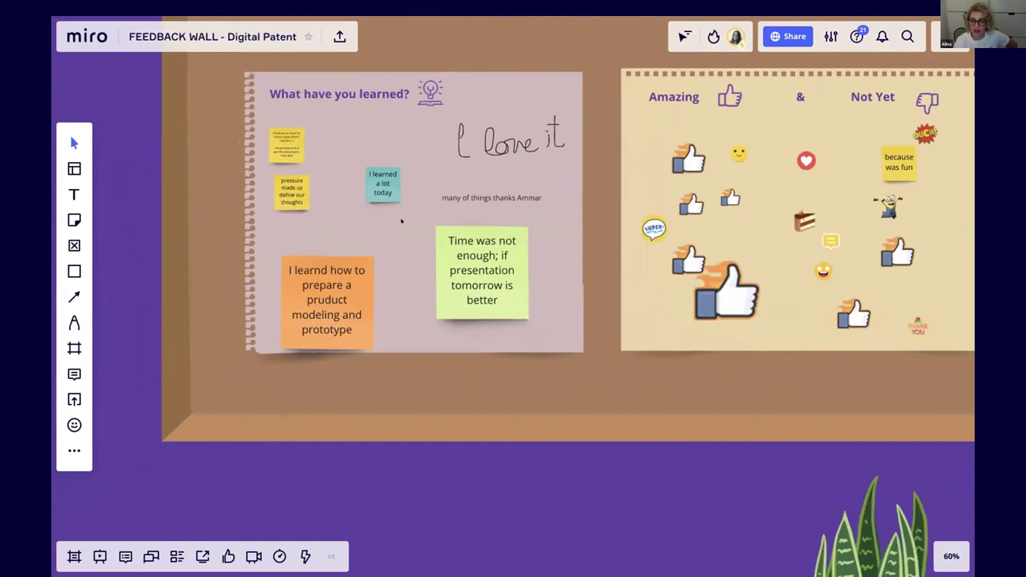
scroll(431, 248, down, 2)
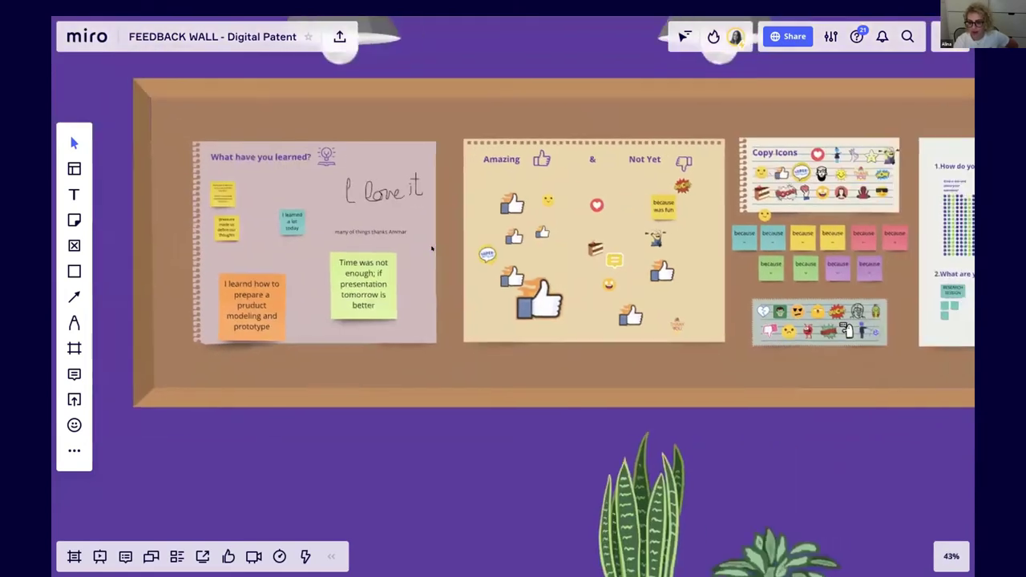
Step: Examine the "Amazing & Not Yet" sheet, the Copy Icons sets and the experience and takeaways survey
scroll(575, 250, right, 3)
scroll(576, 250, right, 1)
scroll(784, 232, up, 4)
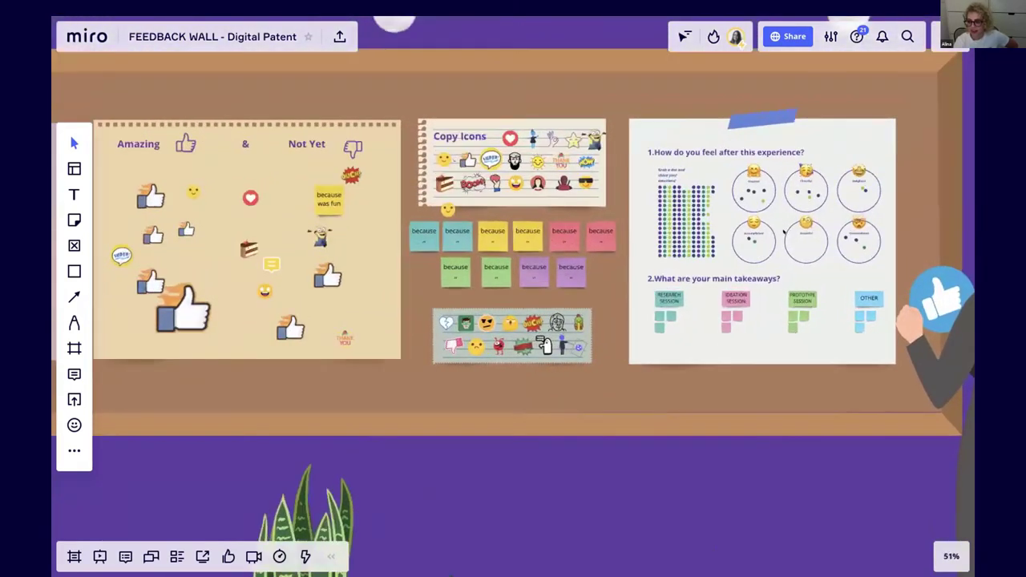
scroll(352, 169, left, 2)
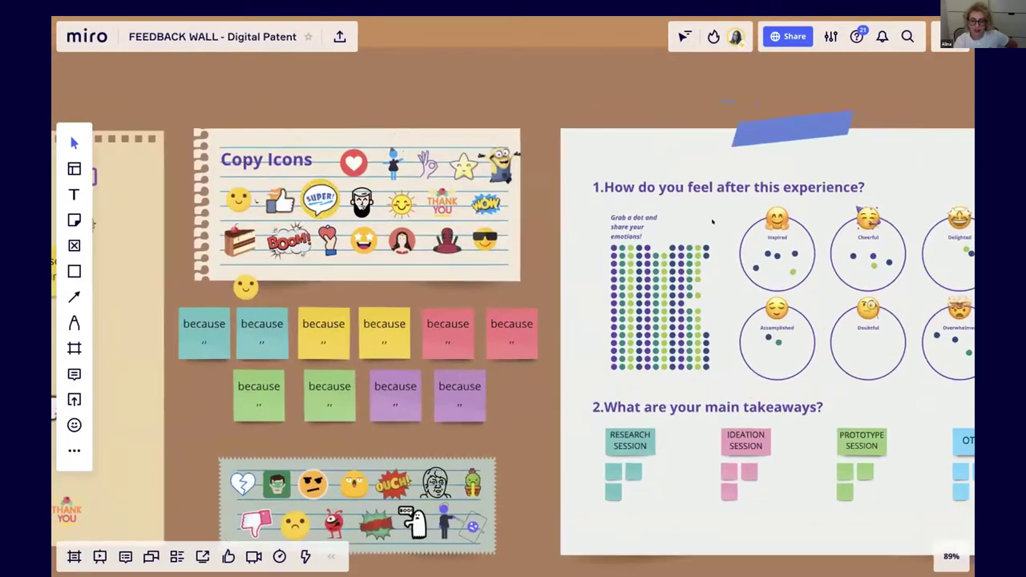
scroll(353, 169, down, 5)
scroll(353, 169, down, 2)
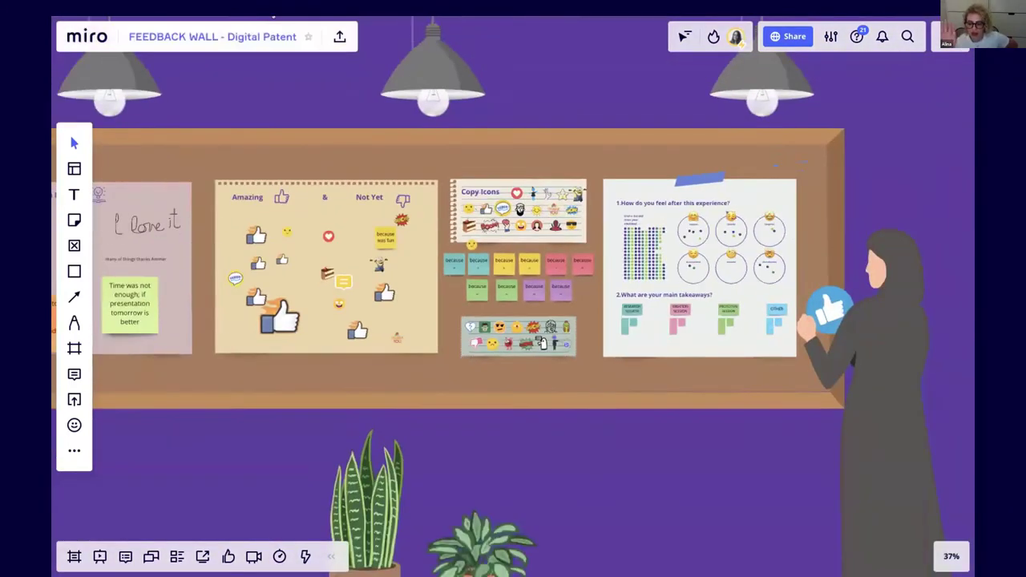
Step: View the whole Feedback Wall pinboard with all its sheets together
scroll(271, 197, down, 2)
scroll(271, 198, left, 2)
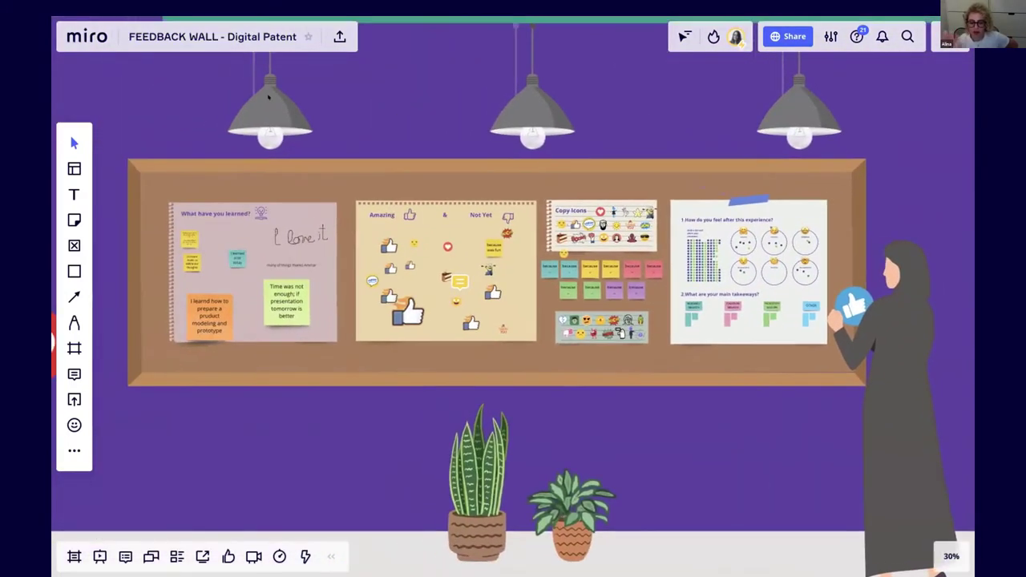
scroll(280, 179, down, 1)
scroll(280, 180, left, 1)
scroll(279, 180, down, 1)
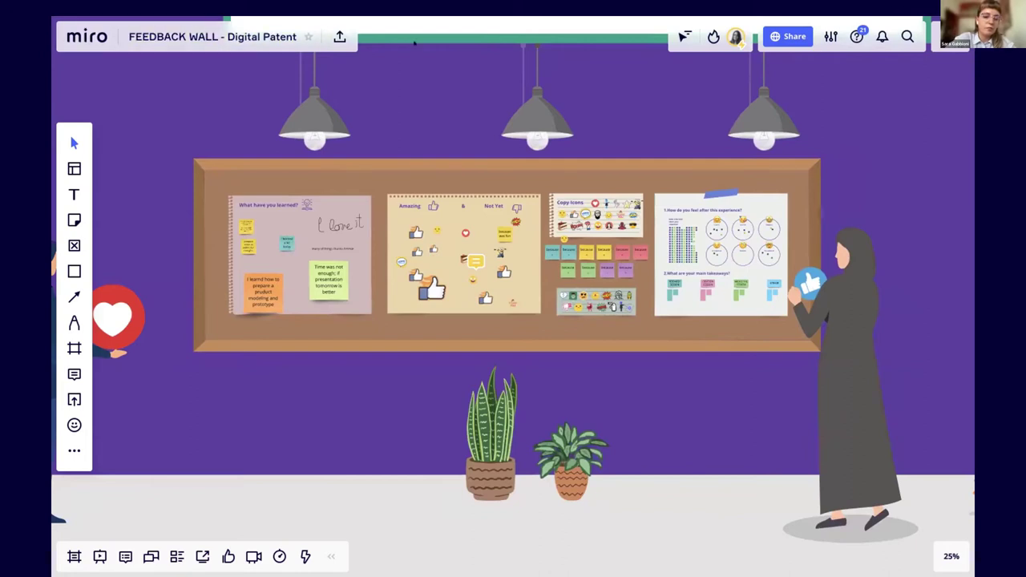
Step: Return to the InnoCampus board and look over the buildings from the Feedback Wall to the Stationery Shop
key(ctrl+shift+Tab)
scroll(482, 343, down, 5)
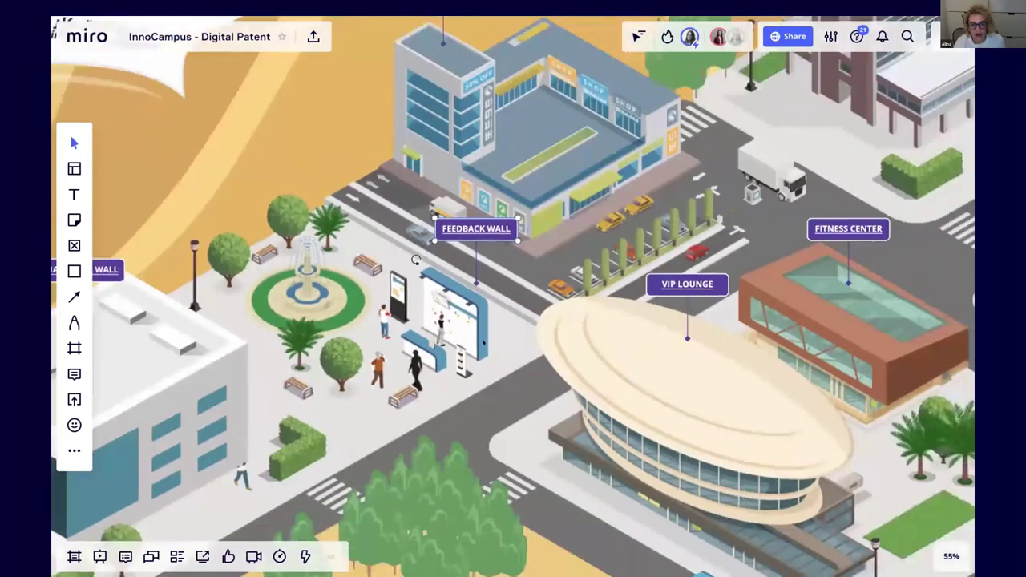
click(482, 343)
scroll(483, 343, down, 5)
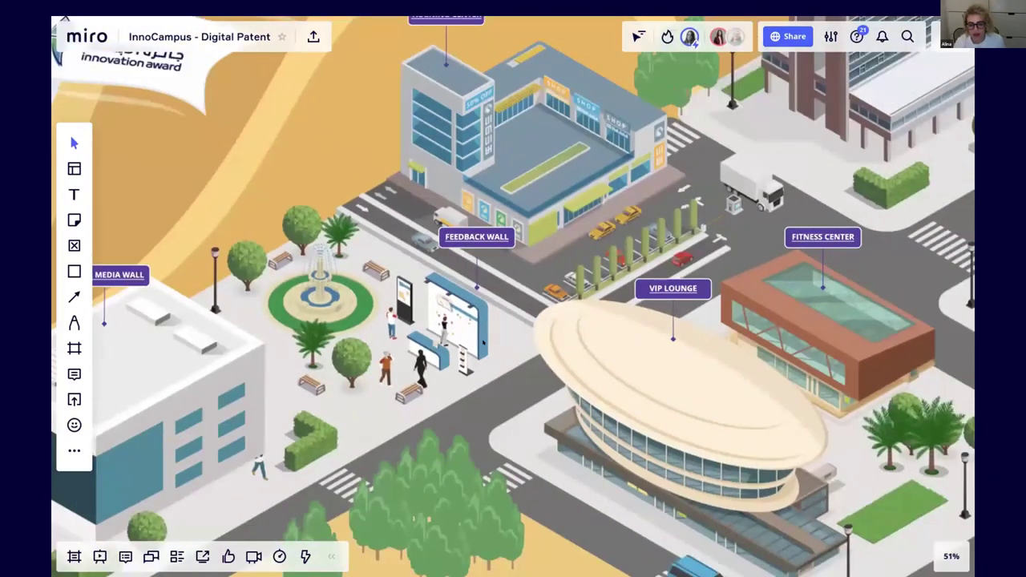
scroll(483, 343, right, 5)
scroll(482, 343, up, 2)
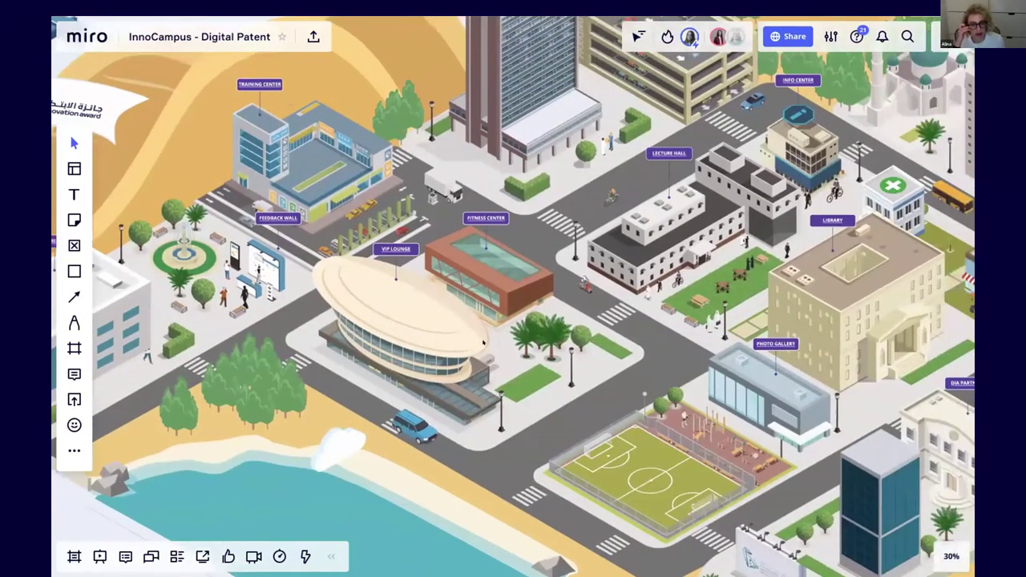
scroll(477, 342, right, 4)
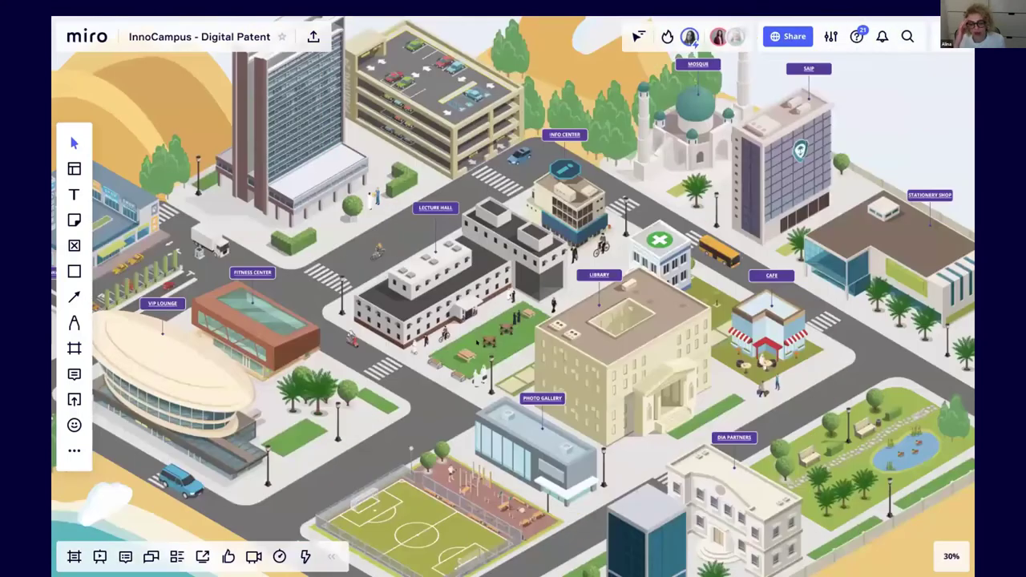
Step: Show the entire campus map with its welcome banner and clear the selection of the map image
scroll(477, 342, left, 3)
scroll(477, 342, down, 1)
scroll(477, 342, down, 1)
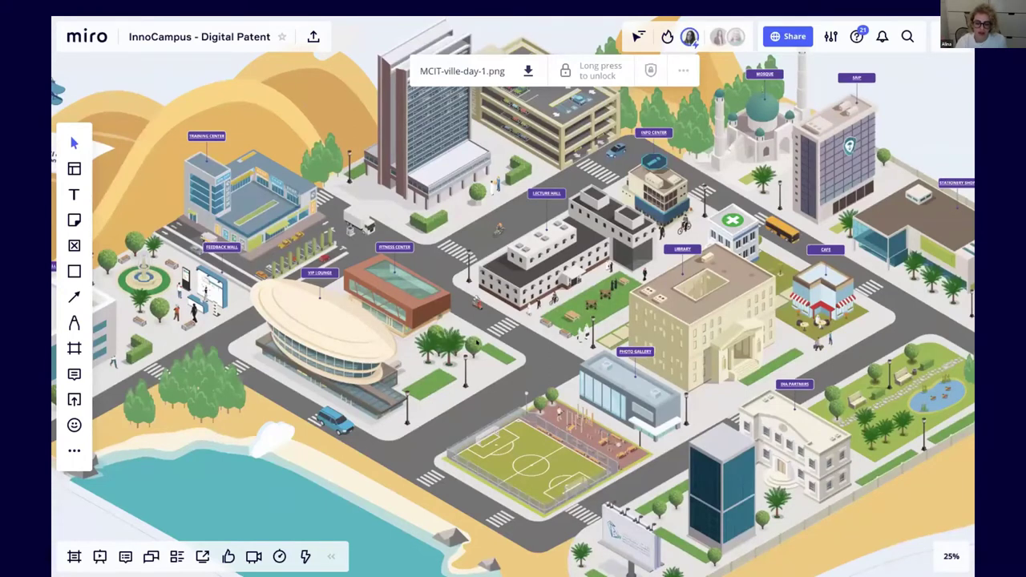
scroll(477, 342, down, 4)
click(137, 436)
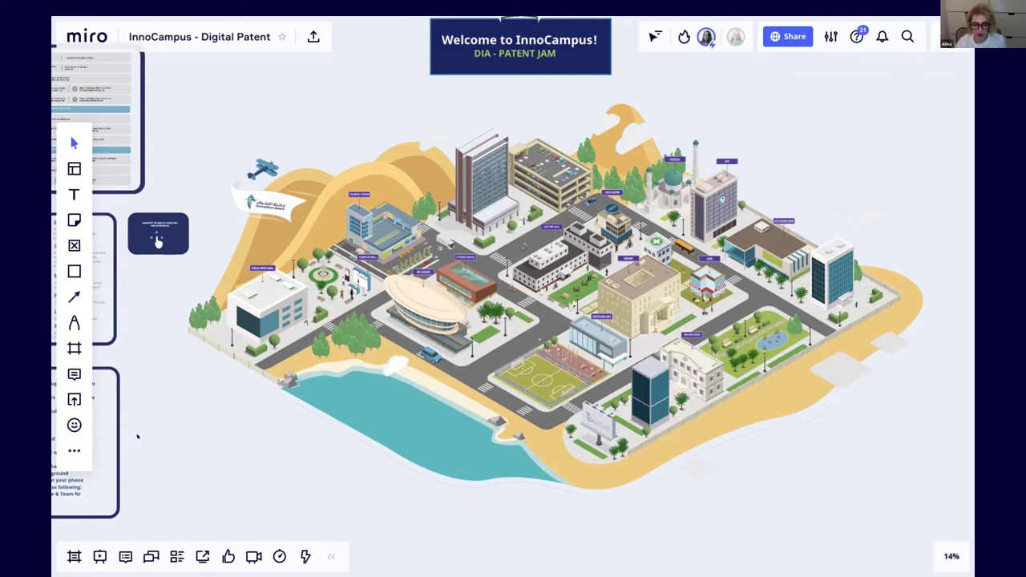
Step: Look across the campus map in more detail, closing in on the Mosque, SAIP, Cafe and Stationery Shop
scroll(138, 363, up, 3)
drag(482, 292, 342, 311)
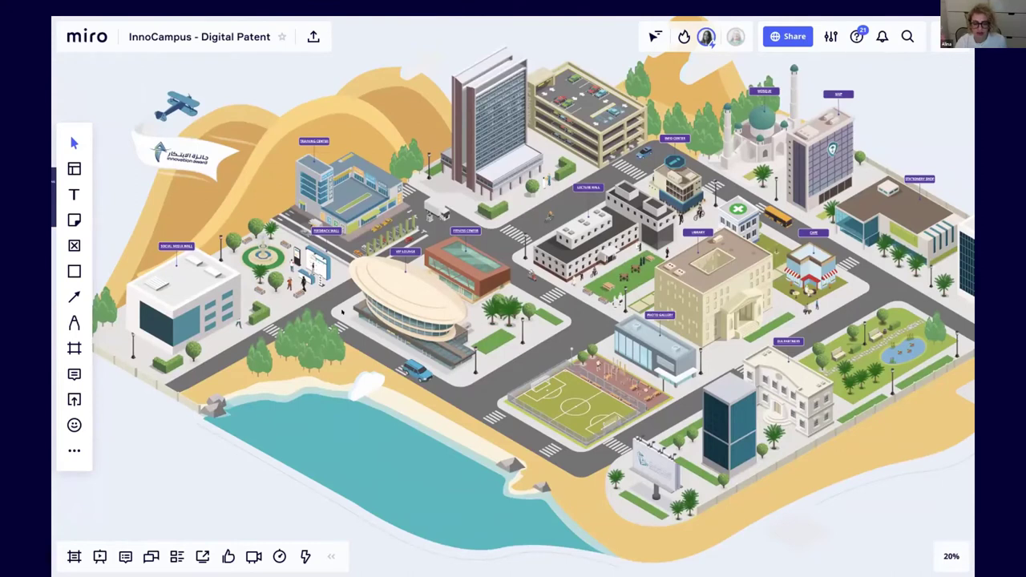
drag(606, 252, 452, 267)
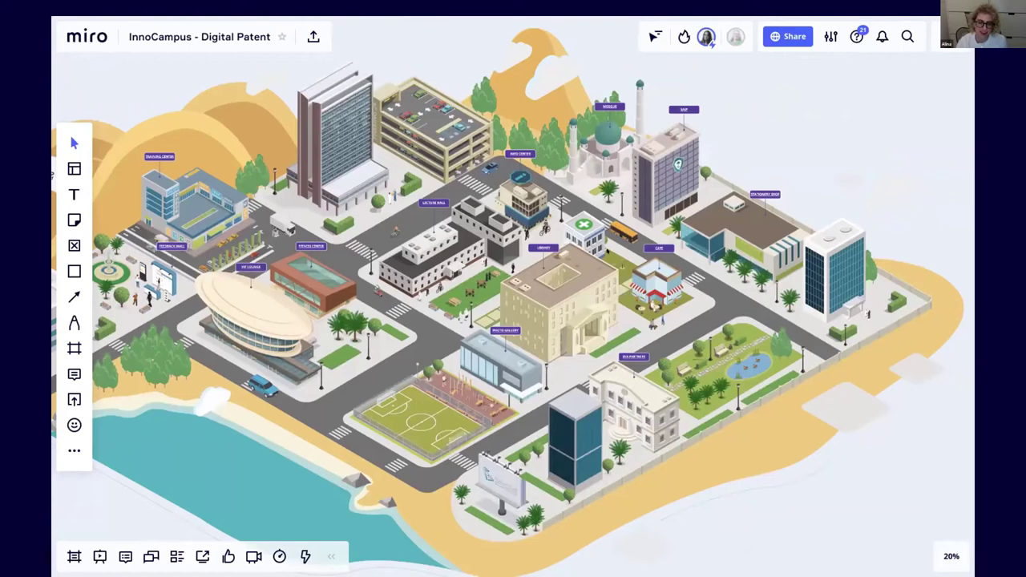
scroll(624, 265, down, 3)
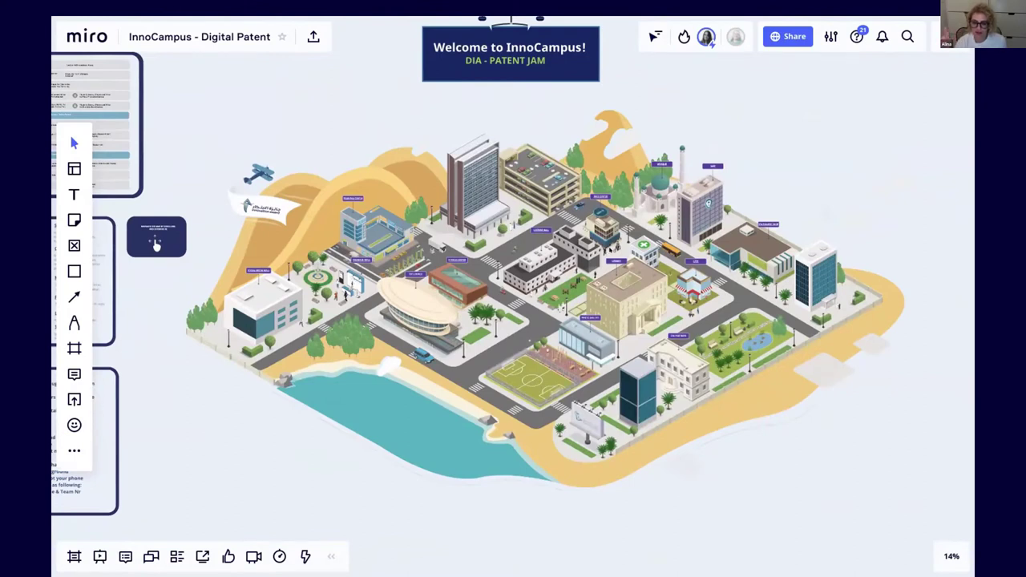
drag(156, 246, 141, 238)
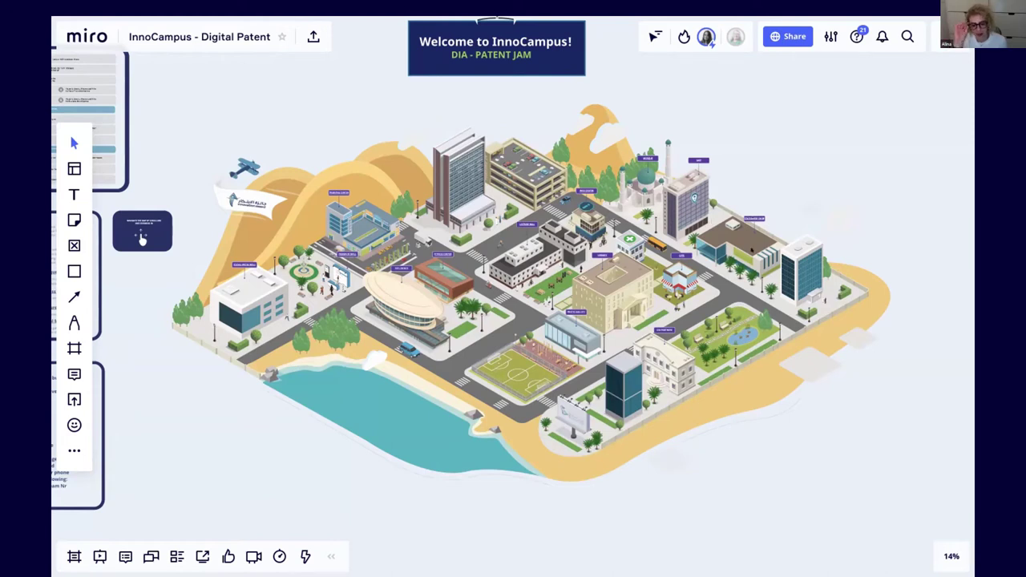
scroll(751, 250, up, 5)
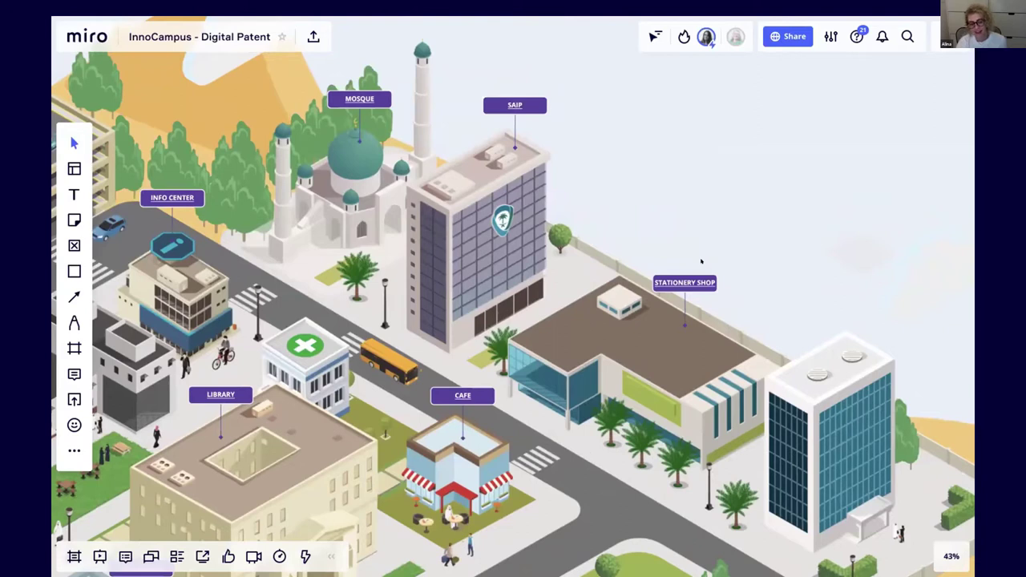
scroll(701, 261, left, 1)
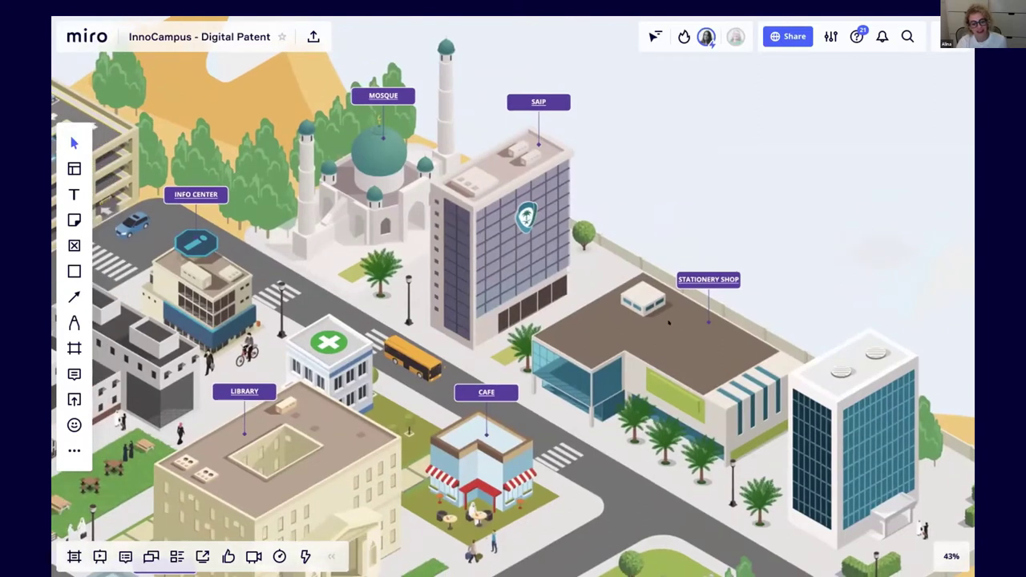
Step: Switch to the V-MUG14 - Virtual Event Experience Design 2.0 board and show the whole MCIT Innovation Workshop project with its title
scroll(668, 322, down, 3)
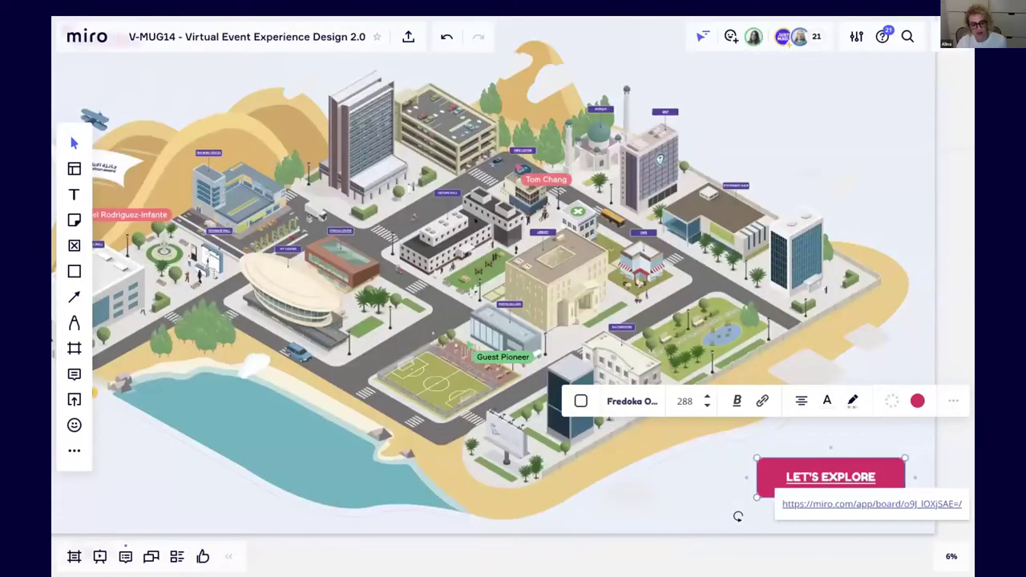
scroll(475, 220, down, 2)
click(353, 476)
scroll(352, 476, left, 1)
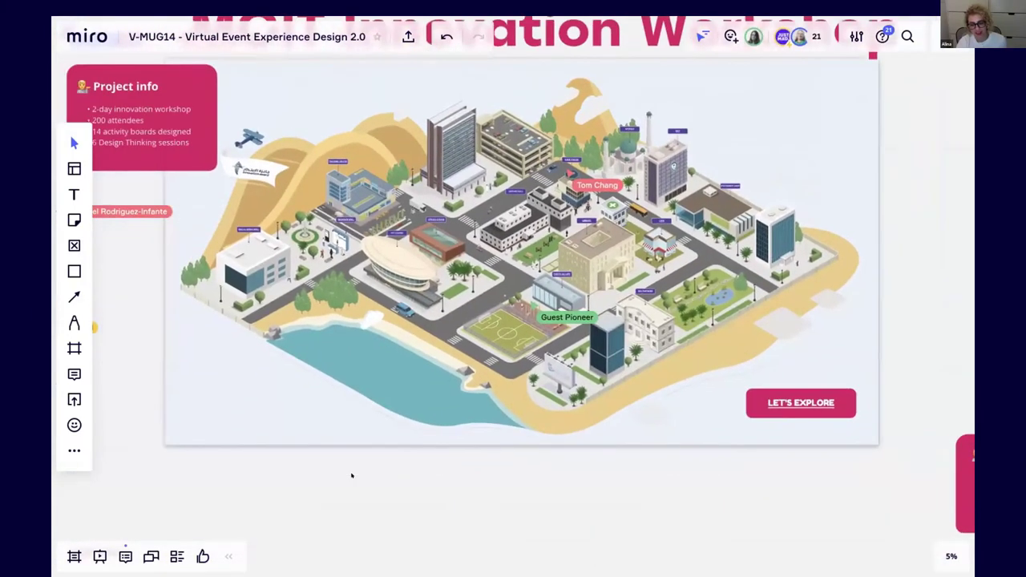
scroll(403, 403, down, 1)
scroll(402, 403, up, 1)
scroll(403, 403, left, 1)
scroll(402, 403, down, 2)
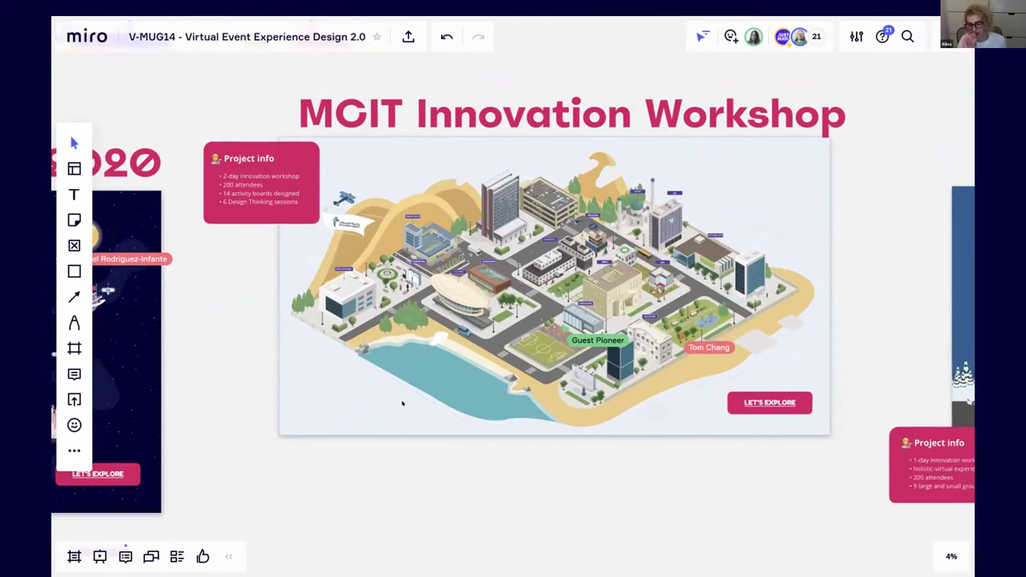
Step: Move on from the MCIT Innovation Workshop to the Miro Winter Dinner Gala project and frame its scene and project info
scroll(536, 334, right, 1)
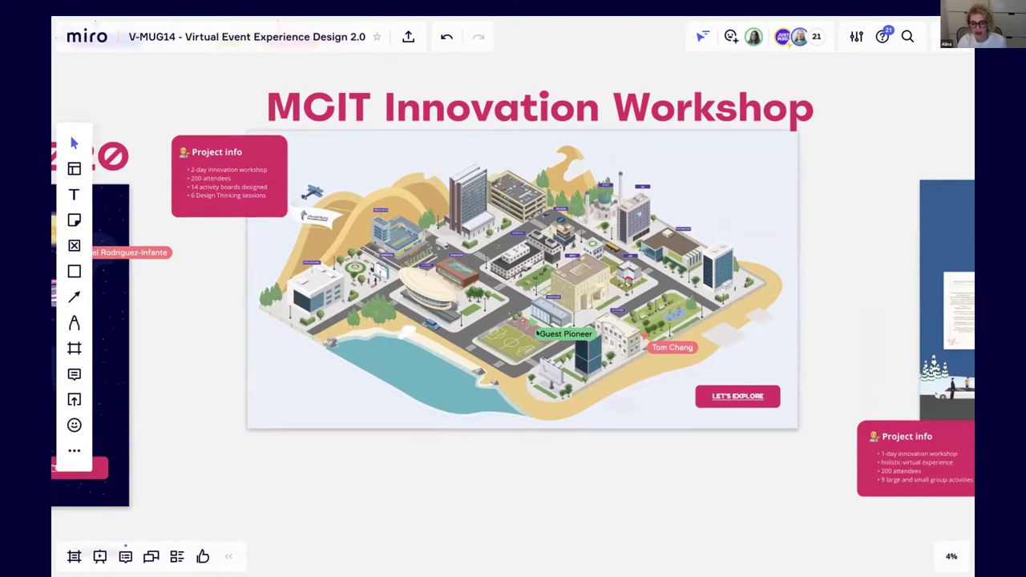
scroll(537, 333, right, 4)
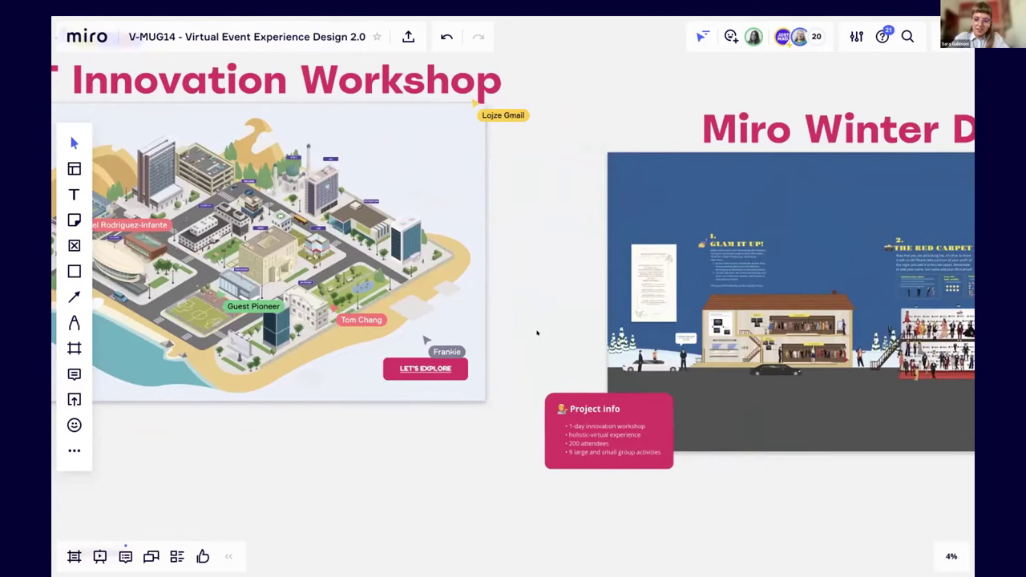
scroll(537, 332, right, 6)
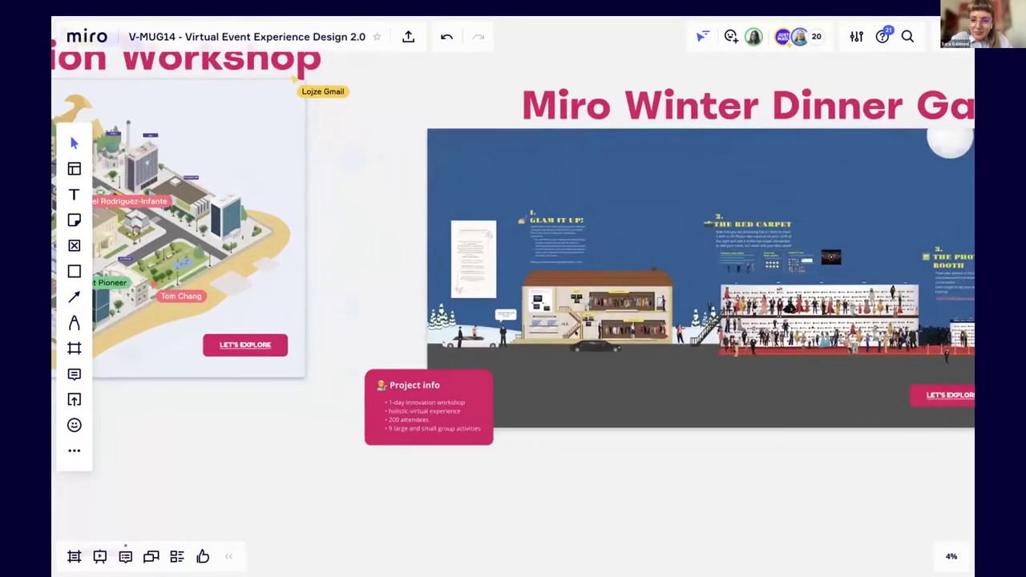
scroll(536, 333, right, 2)
scroll(537, 333, down, 2)
scroll(537, 333, left, 2)
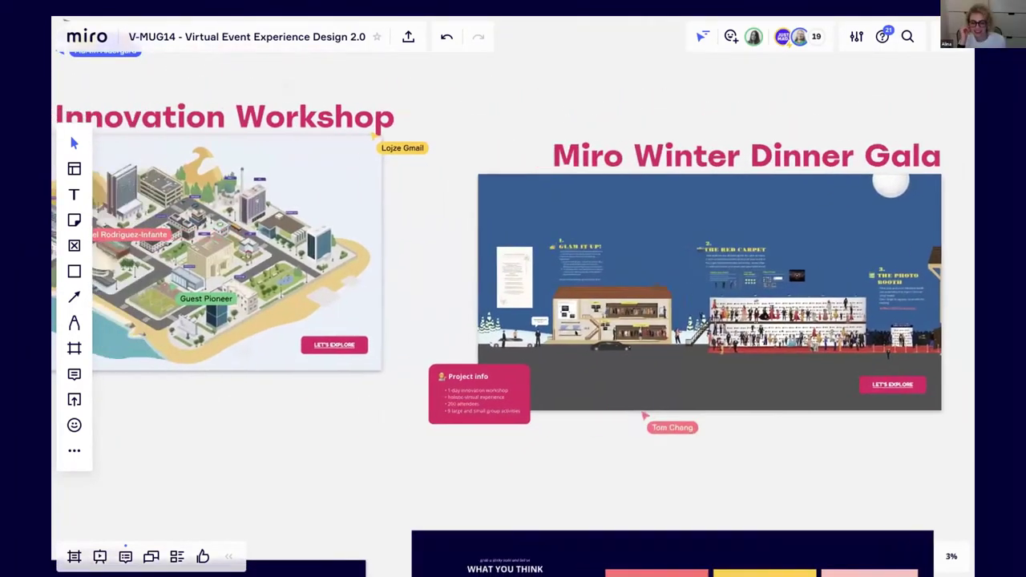
scroll(512, 289, down, 3)
scroll(513, 288, right, 2)
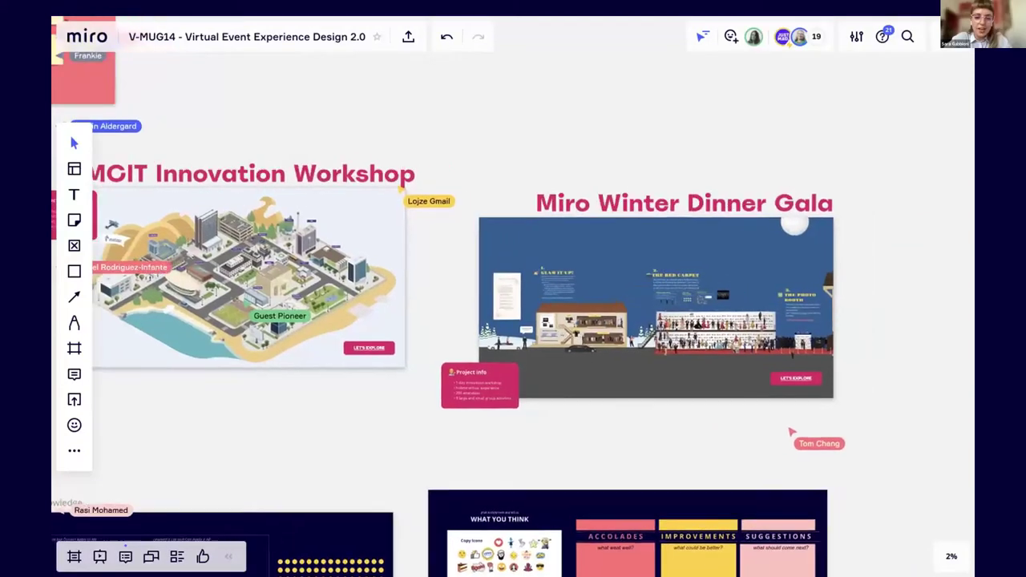
scroll(712, 317, up, 3)
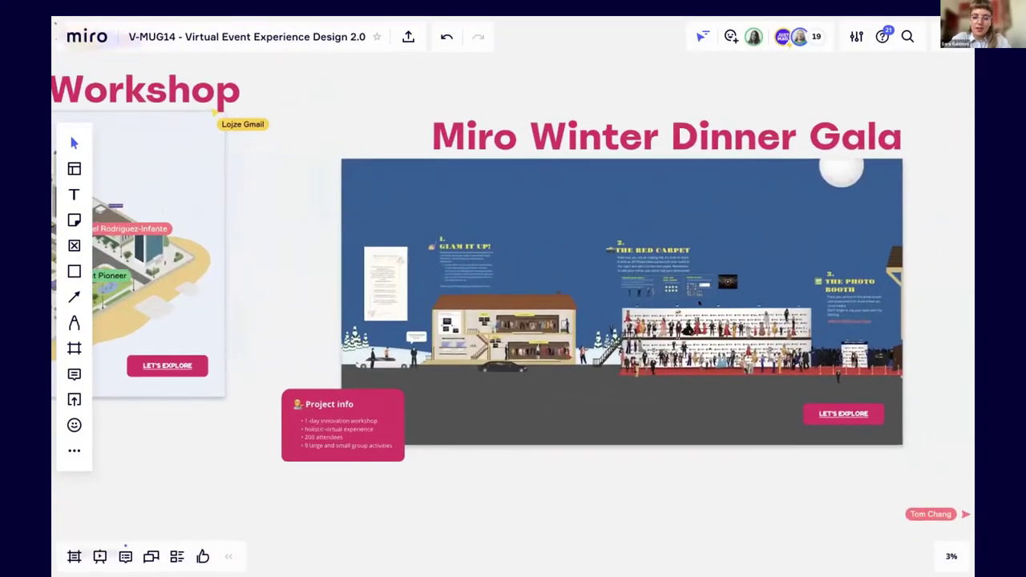
Step: Open the Miro SKO - Dinner Gala board from the Miro Winter Dinner Gala project's explore link and activate the selection tool
scroll(699, 302, down, 1)
scroll(700, 303, right, 2)
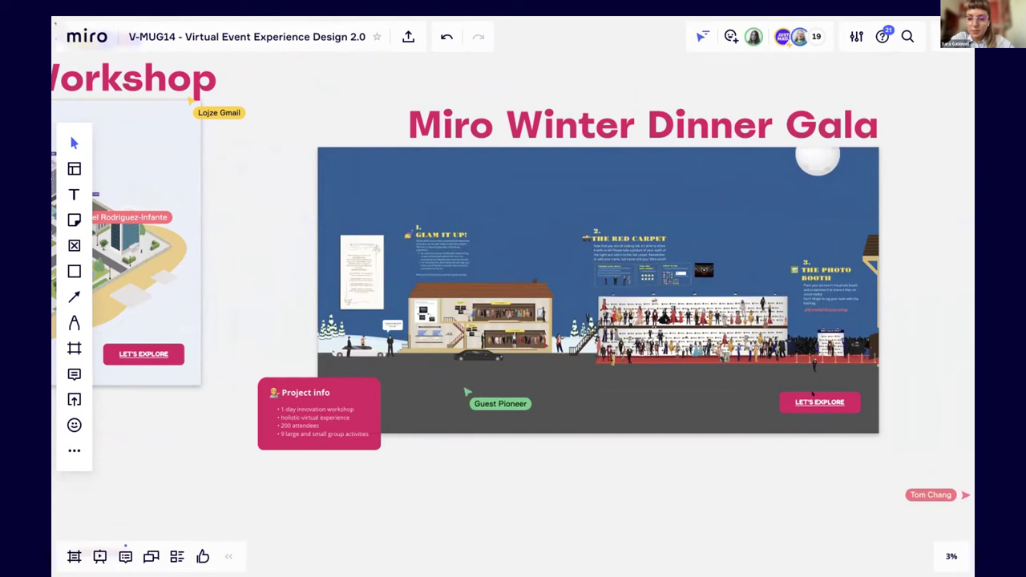
click(811, 395)
click(806, 416)
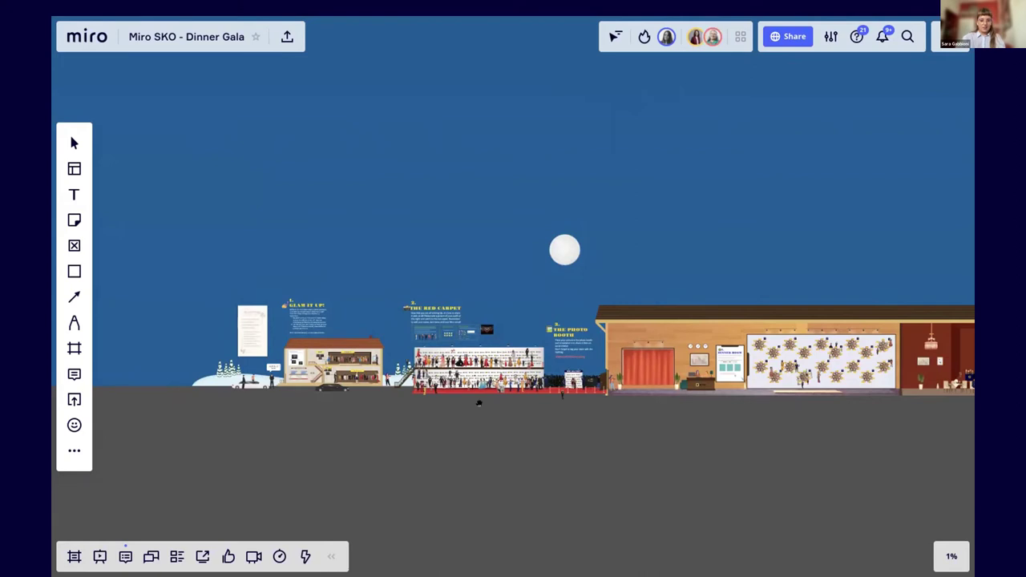
click(72, 142)
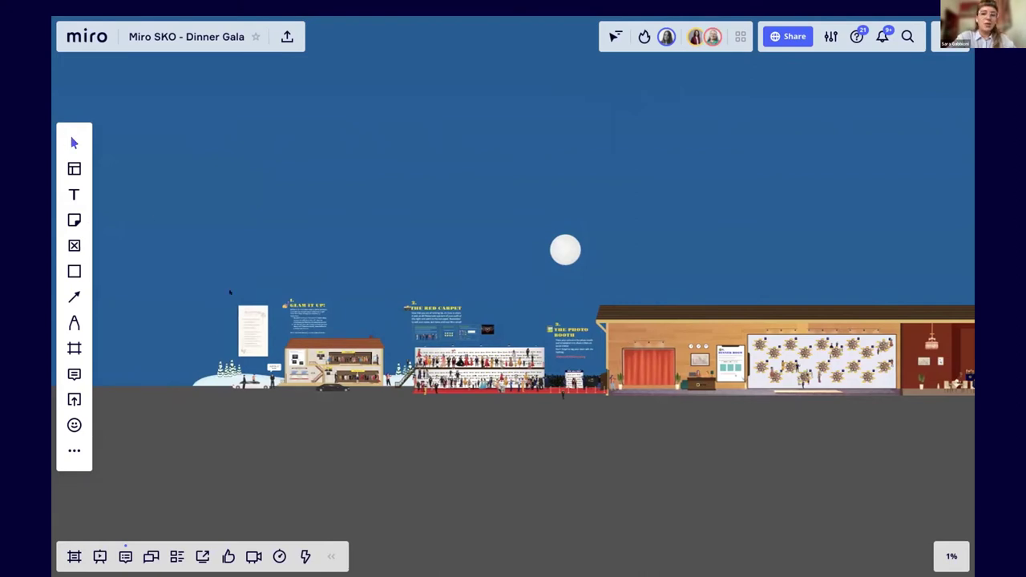
Step: Zoom in on the SKO Gala Invitation beside the Glam It Up area so its text is readable
scroll(232, 297, up, 5)
scroll(248, 332, up, 3)
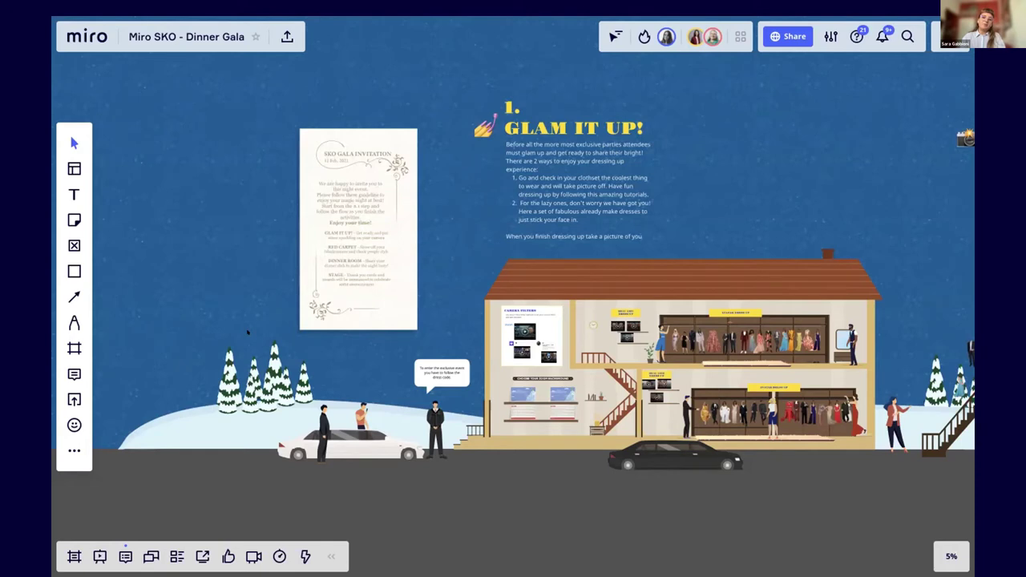
scroll(208, 227, up, 8)
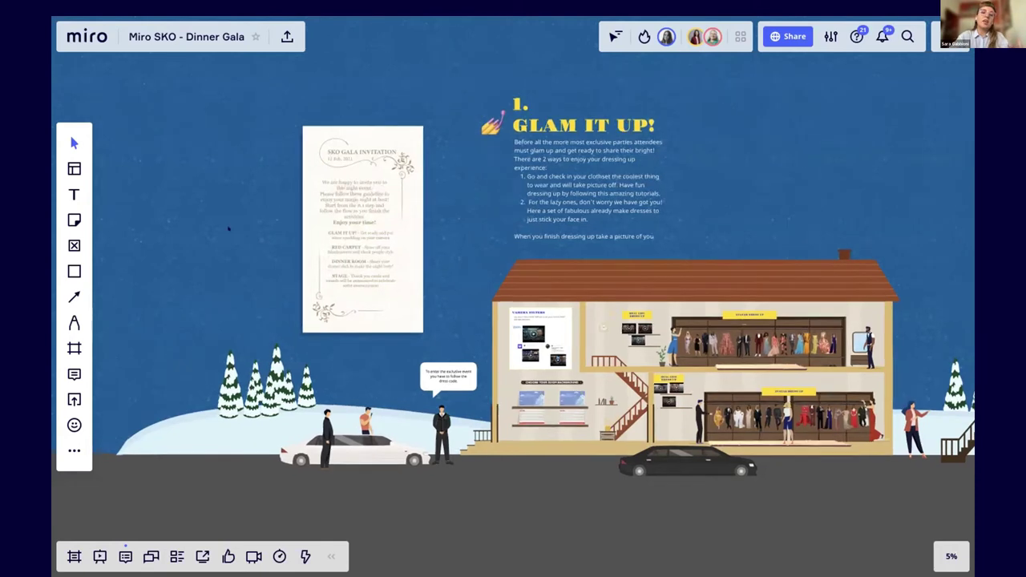
scroll(271, 221, right, 1)
scroll(272, 221, up, 1)
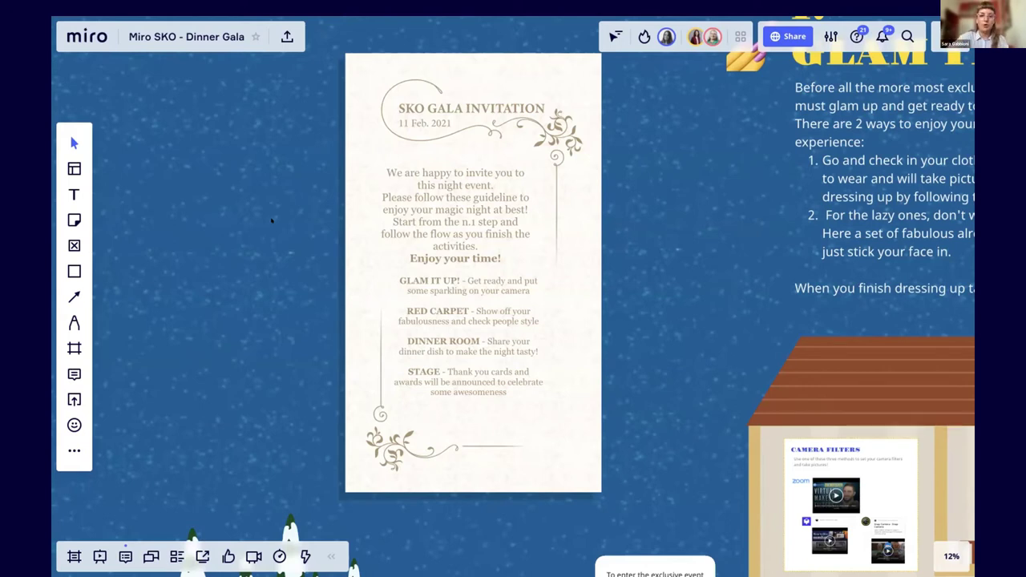
Step: Move from the invitation past the doorman's dress code bubble and show the whole Glam It Up house with its instructions
scroll(272, 220, right, 2)
scroll(271, 220, down, 3)
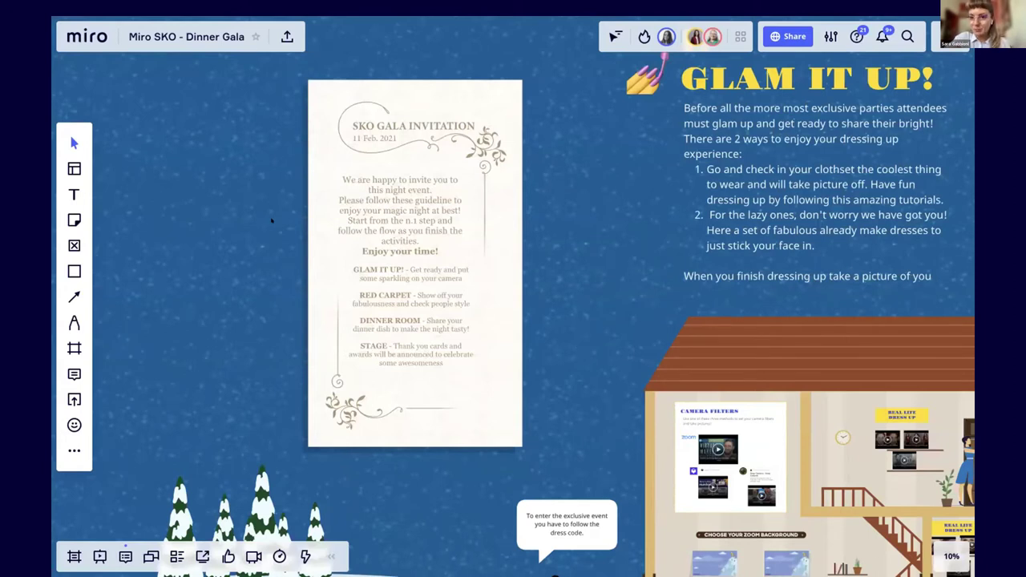
scroll(383, 272, right, 2)
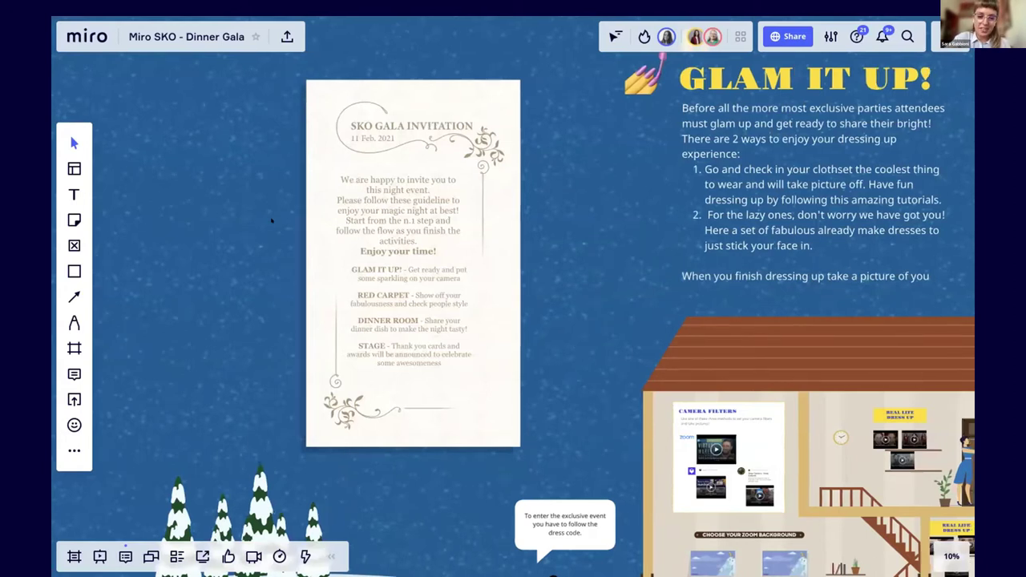
scroll(383, 272, down, 3)
scroll(383, 271, right, 3)
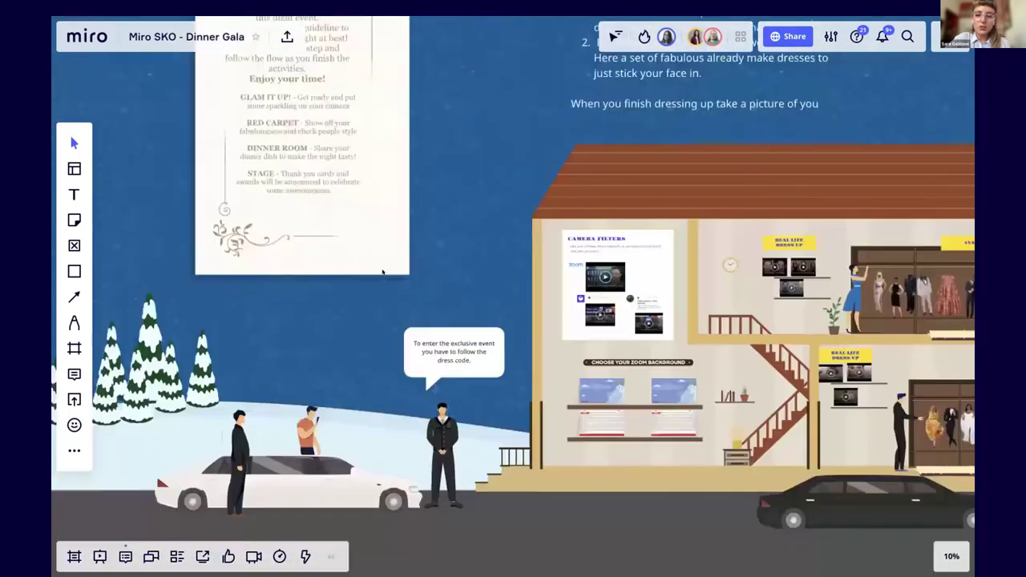
scroll(382, 282, up, 1)
scroll(382, 282, down, 4)
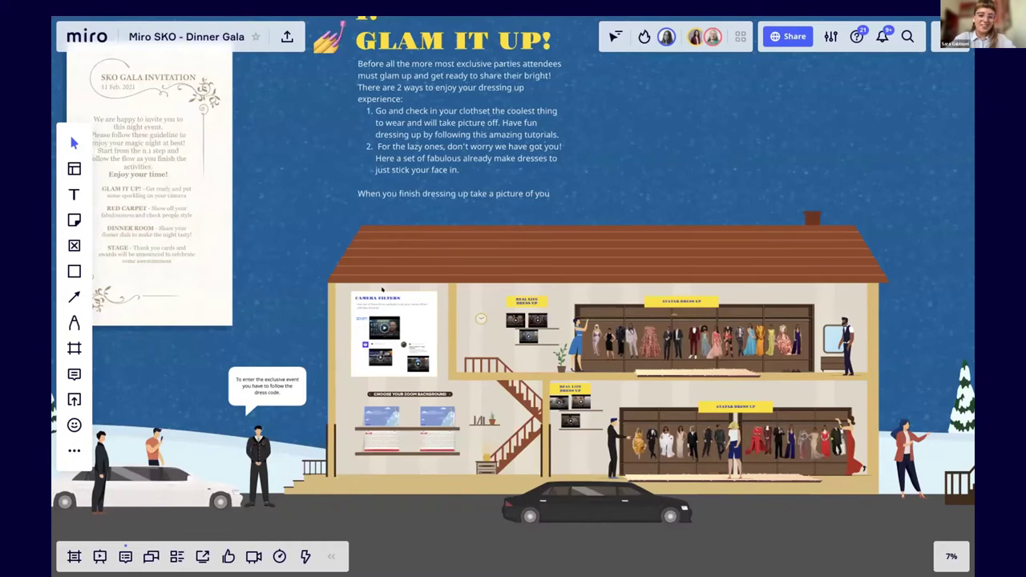
Step: Examine the Camera Filters poster in the Glam It Up house with its Zoom, mmhmm and Snap Camera options
scroll(351, 374, up, 5)
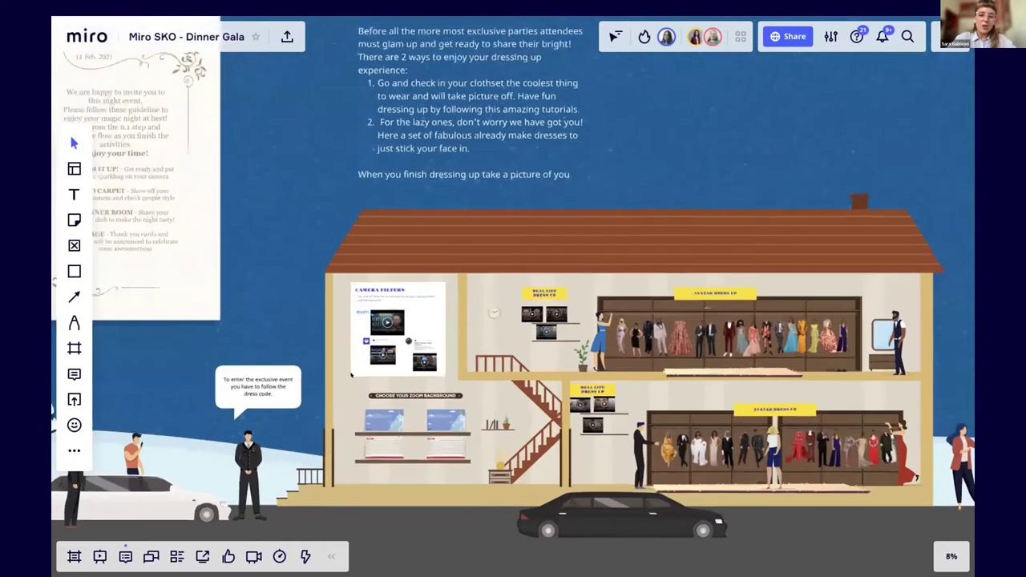
scroll(351, 375, right, 1)
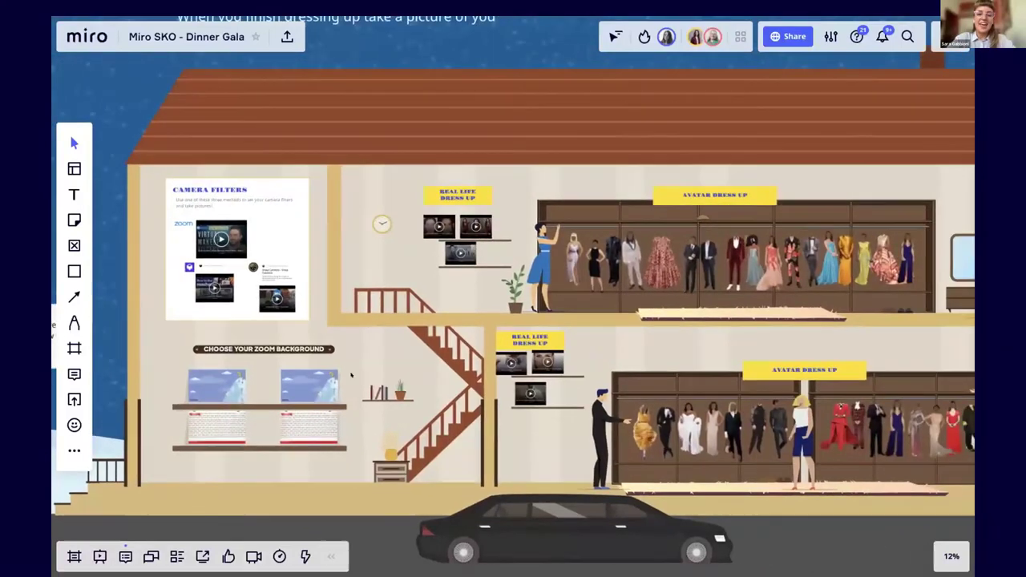
scroll(311, 383, up, 6)
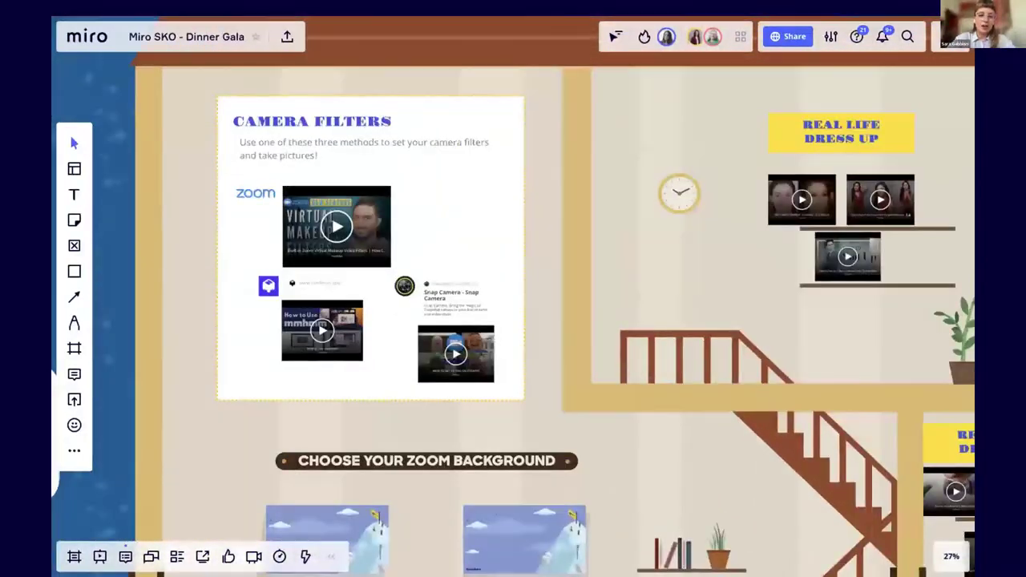
scroll(271, 211, up, 4)
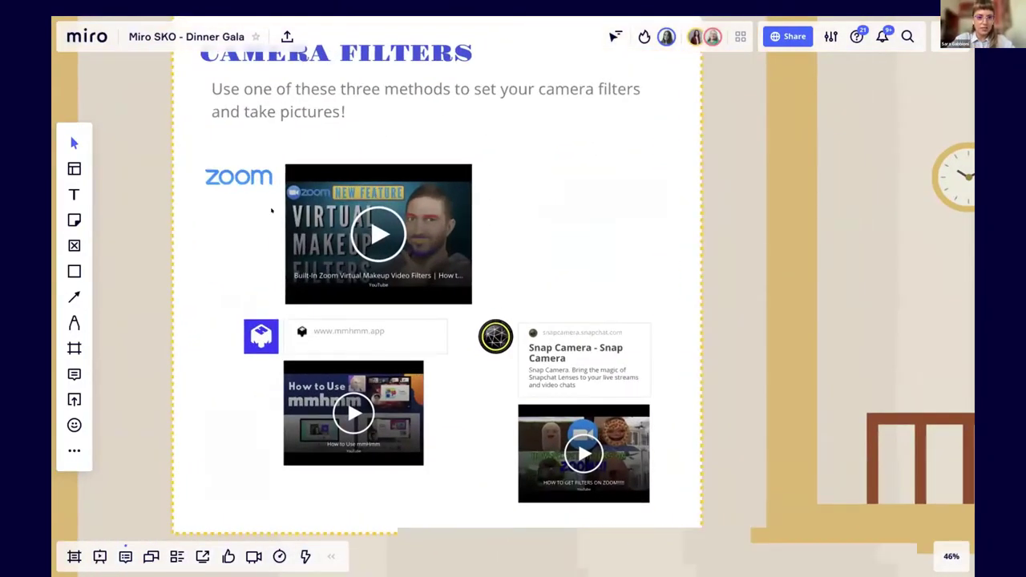
scroll(271, 210, down, 2)
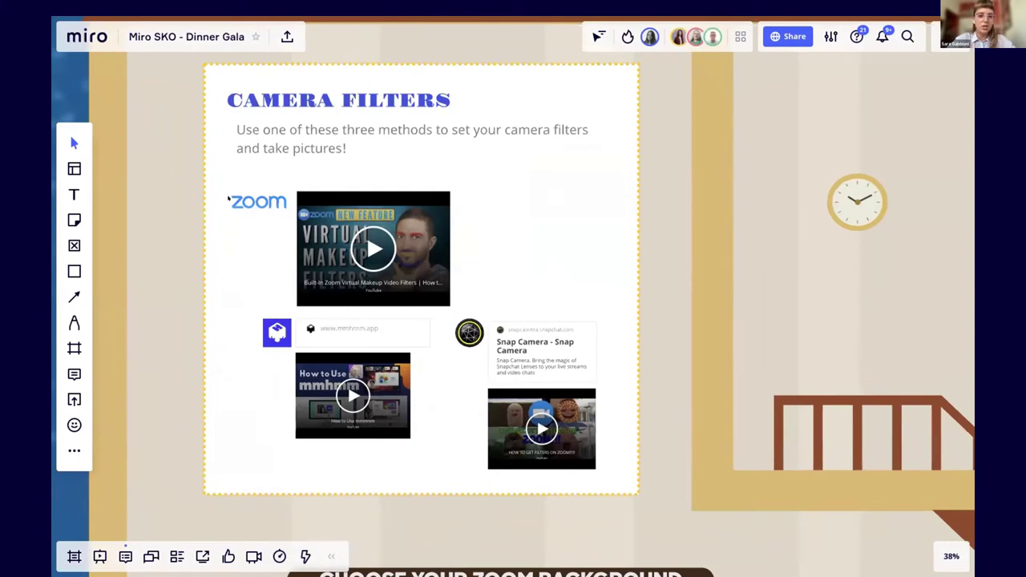
scroll(228, 199, down, 2)
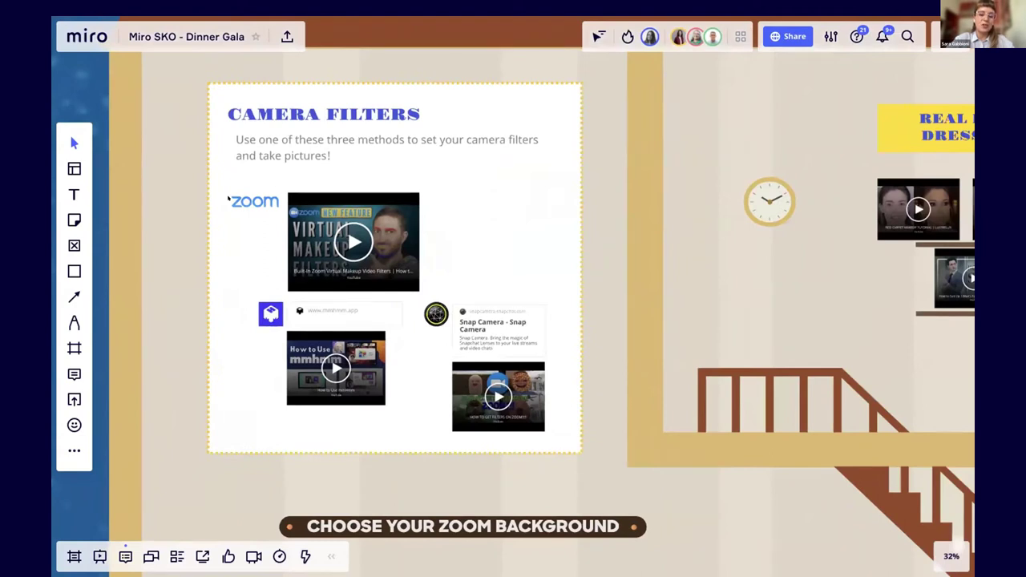
scroll(186, 341, down, 1)
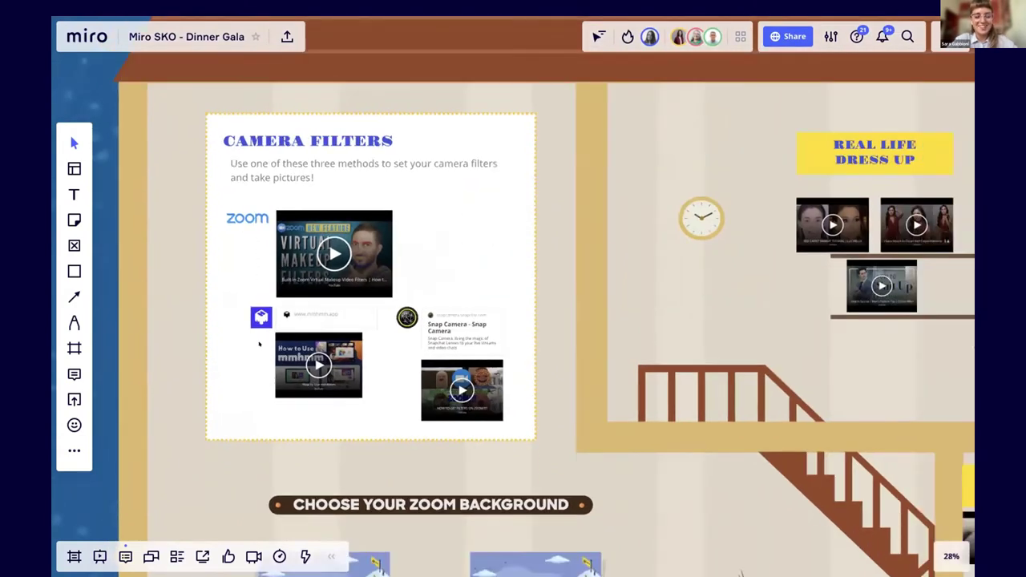
Step: Show the Choose Your Zoom Background shelves with the Participant and Speakers backgrounds up close
scroll(259, 344, down, 5)
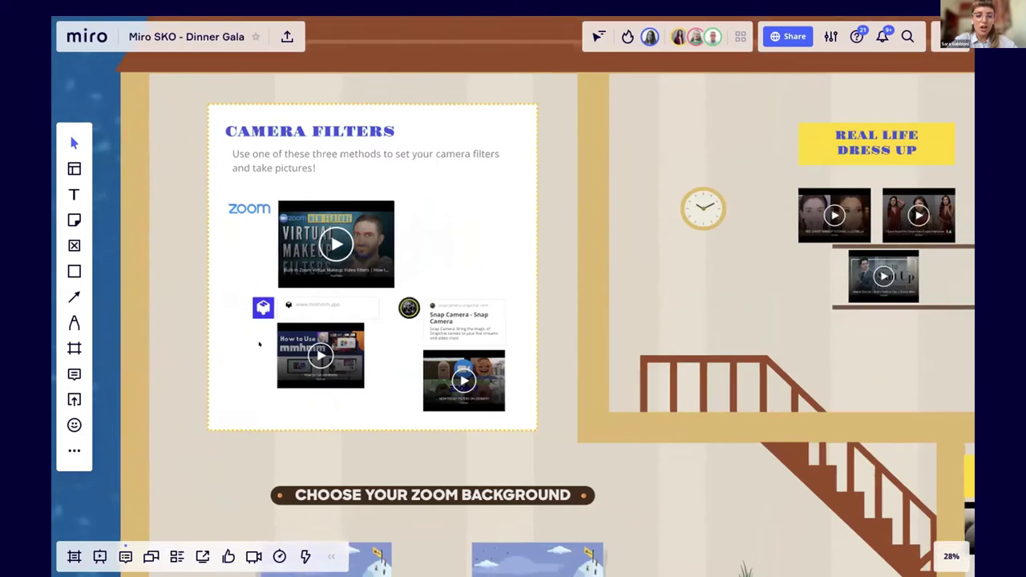
scroll(300, 373, down, 6)
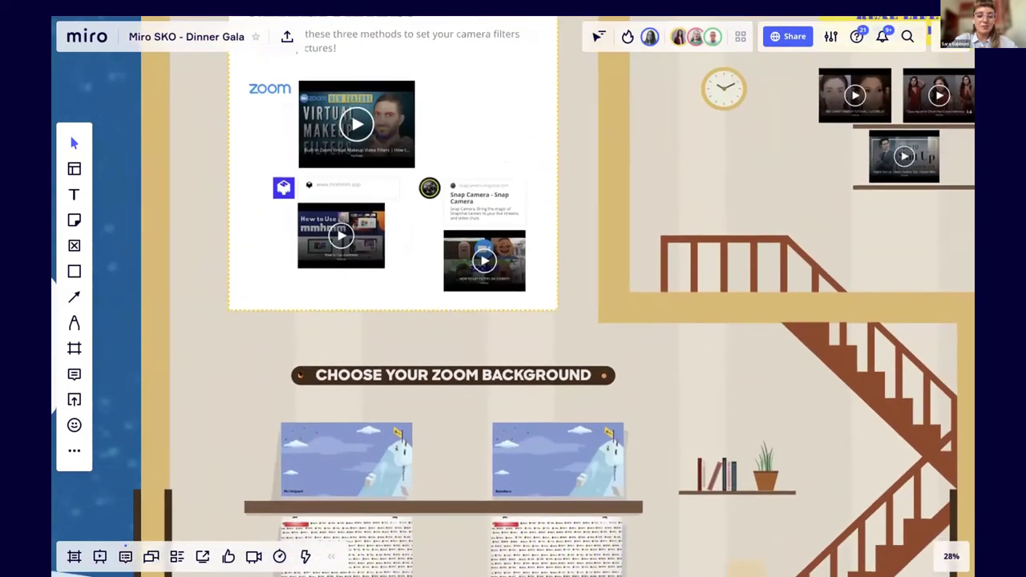
scroll(374, 412, up, 4)
scroll(373, 411, down, 1)
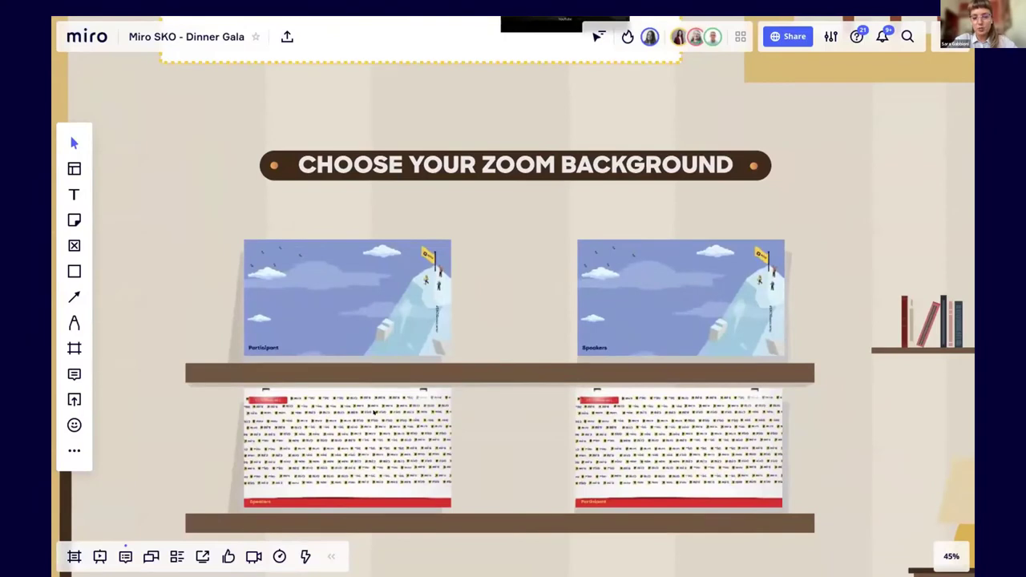
scroll(455, 386, down, 4)
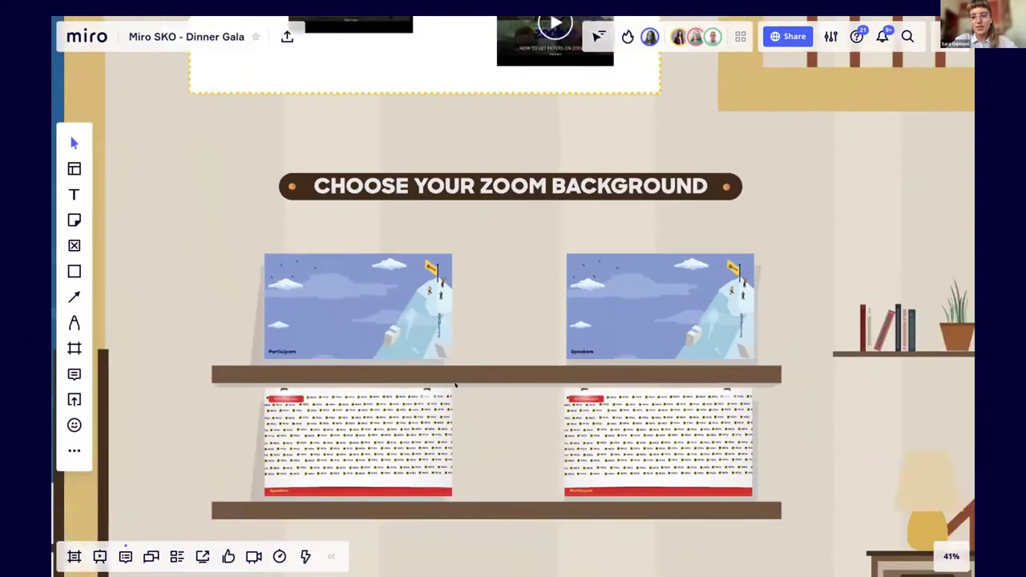
scroll(455, 386, down, 3)
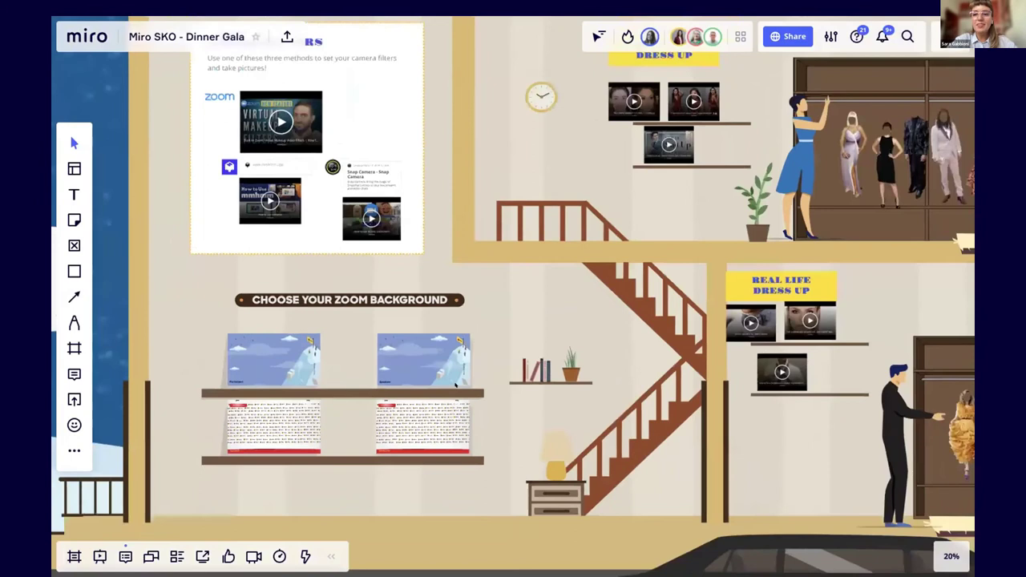
Step: Look through the Avatar Dress Up wardrobes on both floors, closing in on the upper outfits before showing both closets together
scroll(455, 386, right, 5)
scroll(455, 385, right, 8)
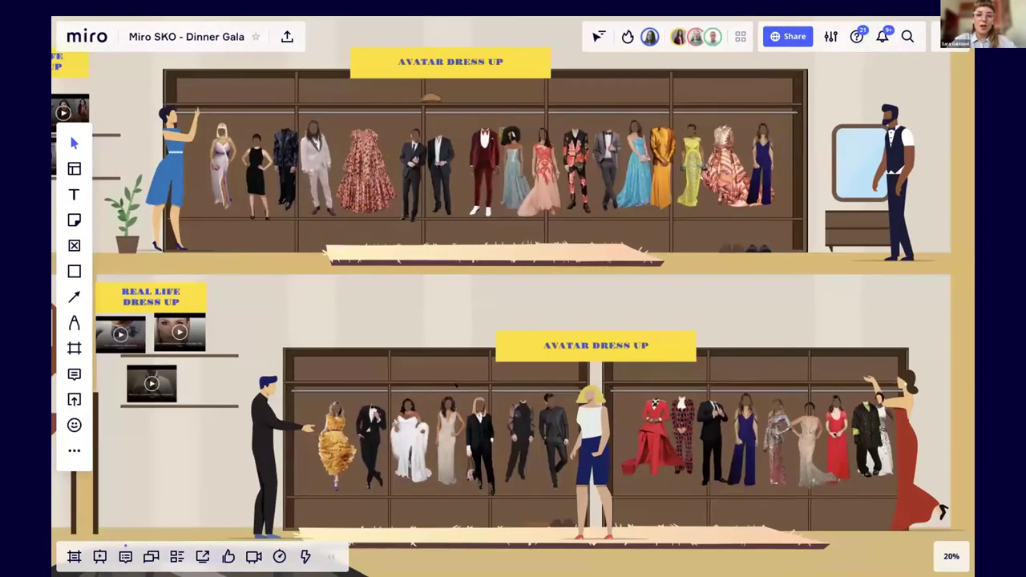
scroll(455, 385, down, 2)
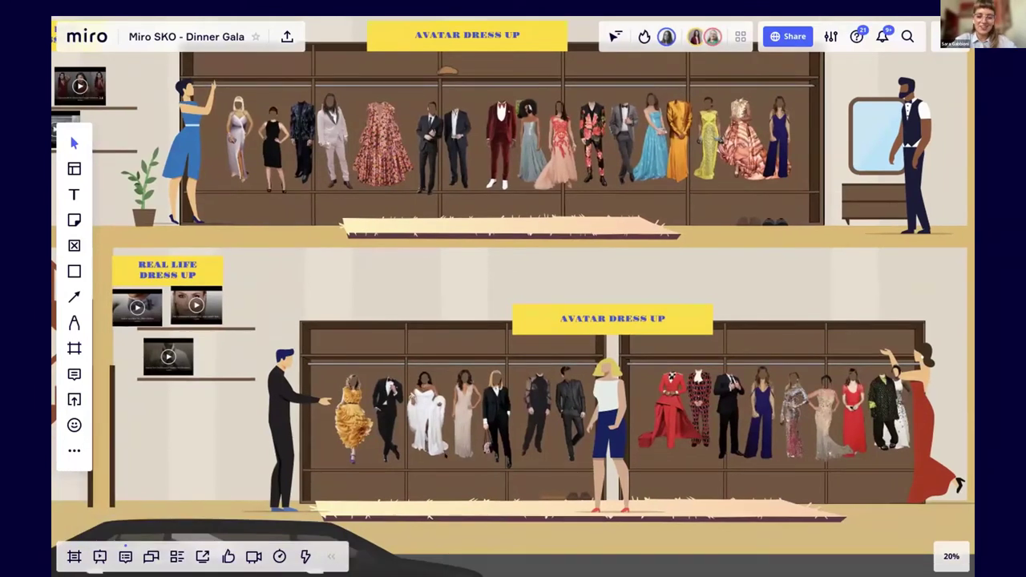
scroll(343, 159, up, 2)
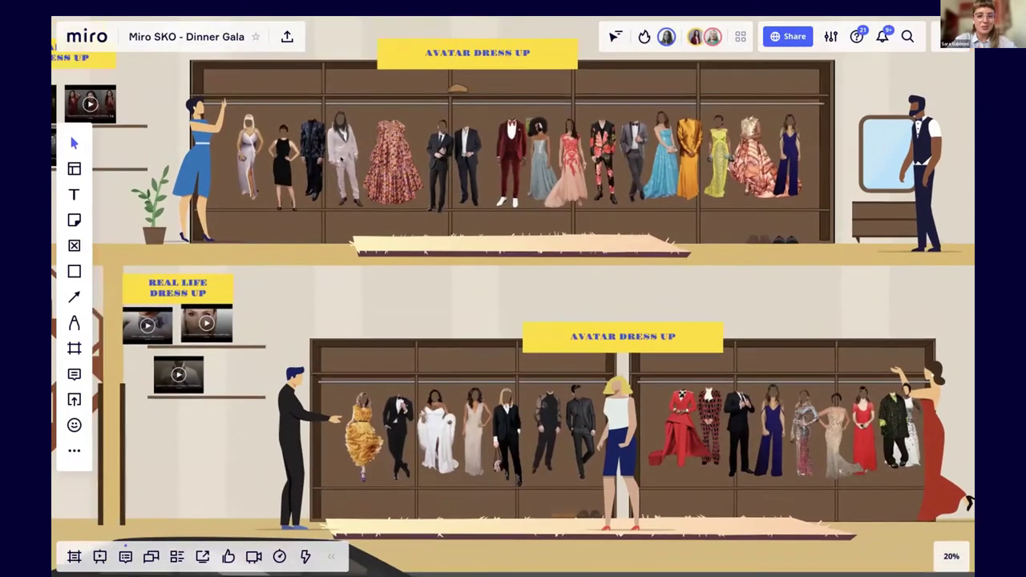
scroll(432, 159, up, 6)
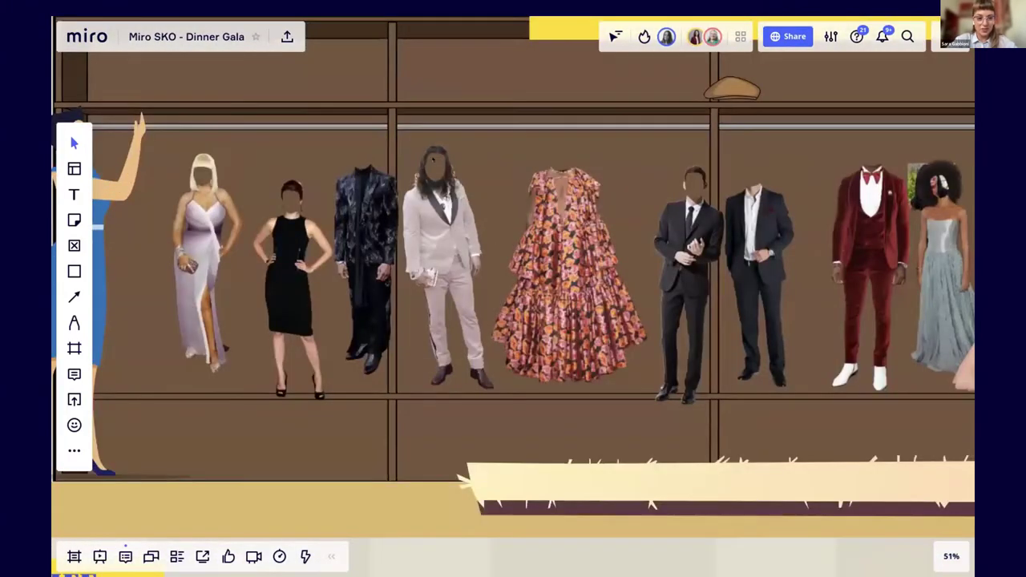
scroll(438, 170, down, 5)
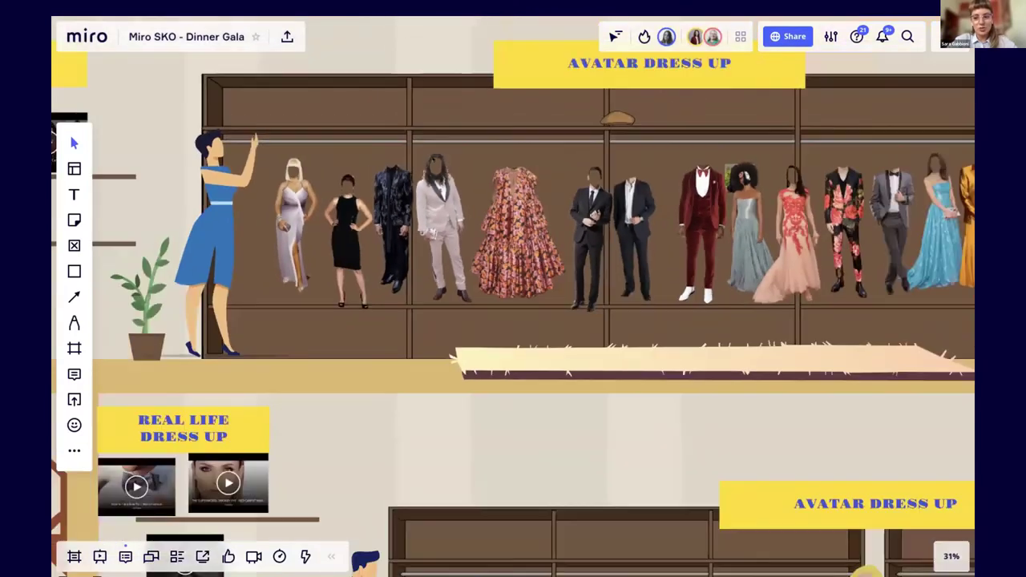
scroll(555, 187, down, 8)
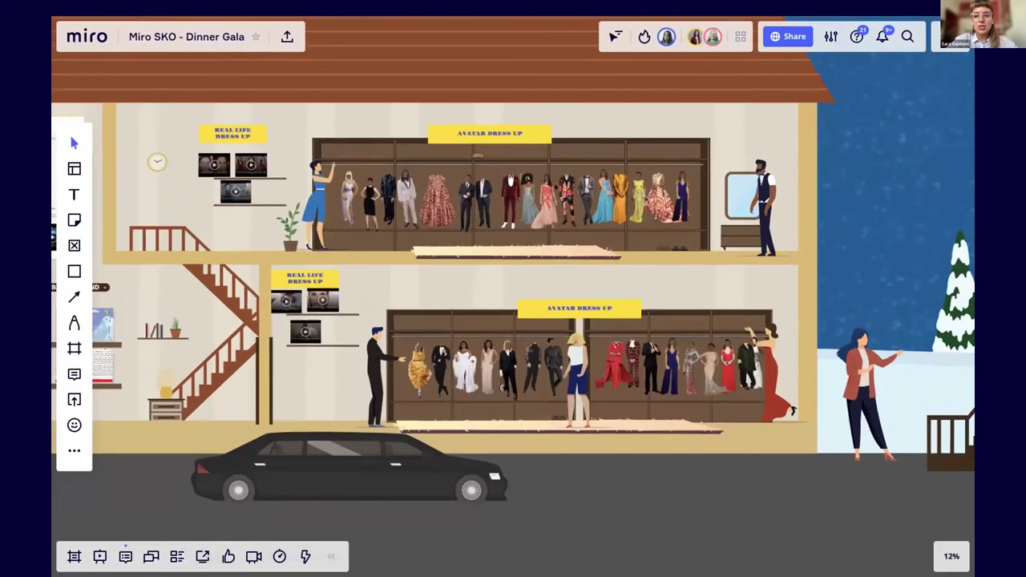
Step: Examine the dressed-up attendee avatars on the red carpet's Miro wall, including the passage between it and the dressing house
scroll(711, 209, right, 10)
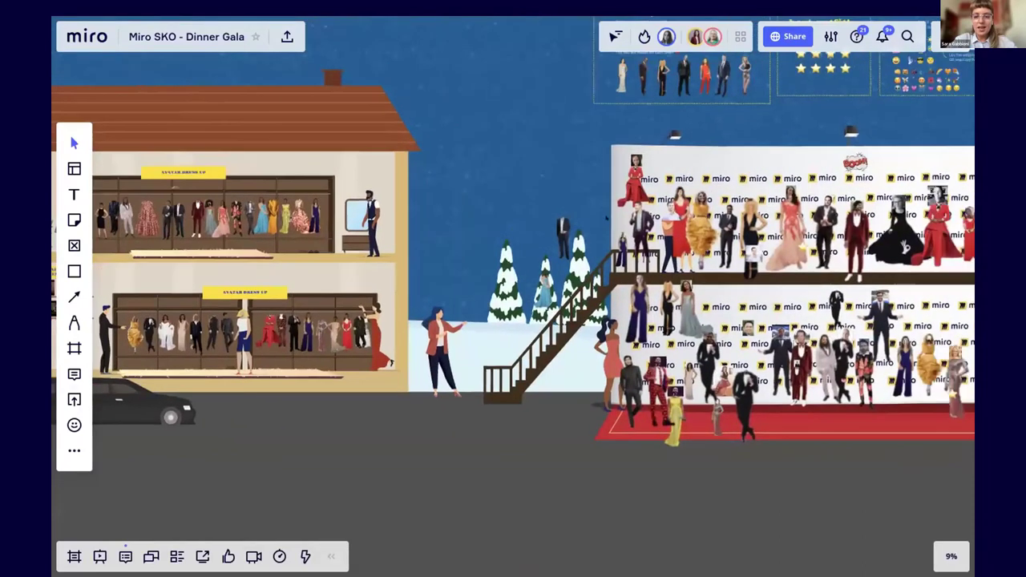
scroll(636, 208, up, 8)
scroll(636, 208, down, 1)
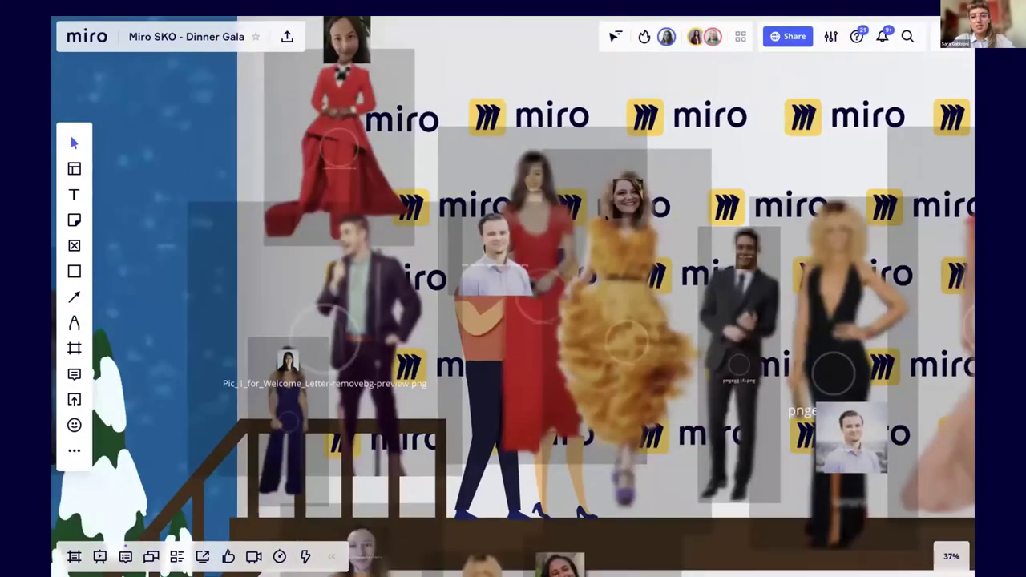
scroll(606, 240, down, 3)
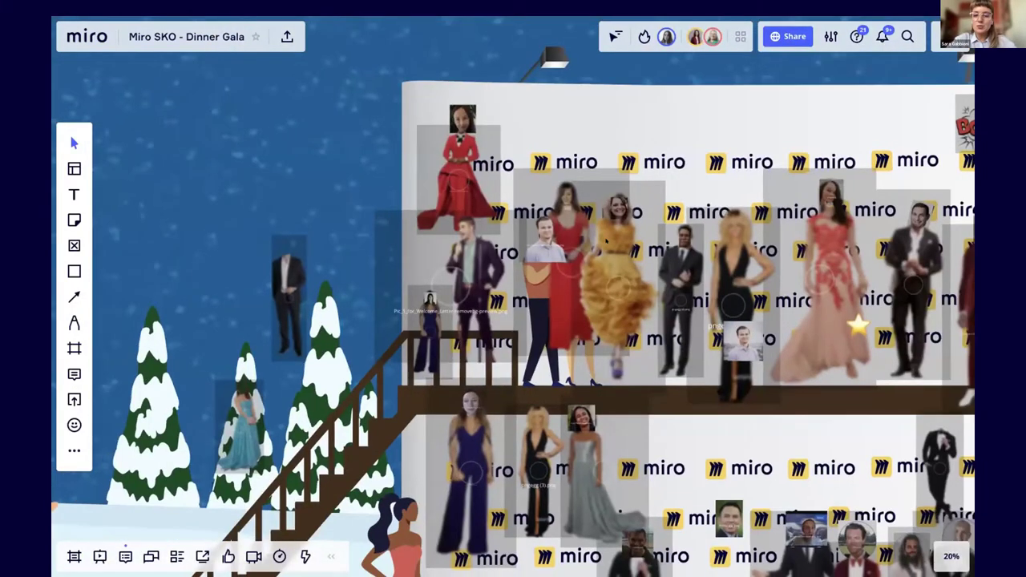
scroll(606, 240, down, 3)
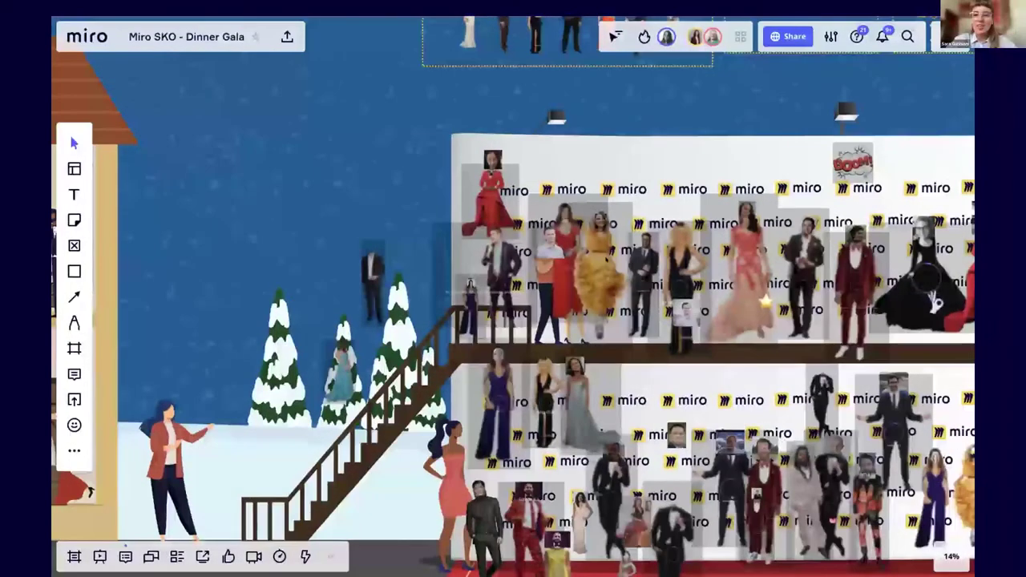
scroll(513, 326, right, 4)
scroll(513, 326, down, 2)
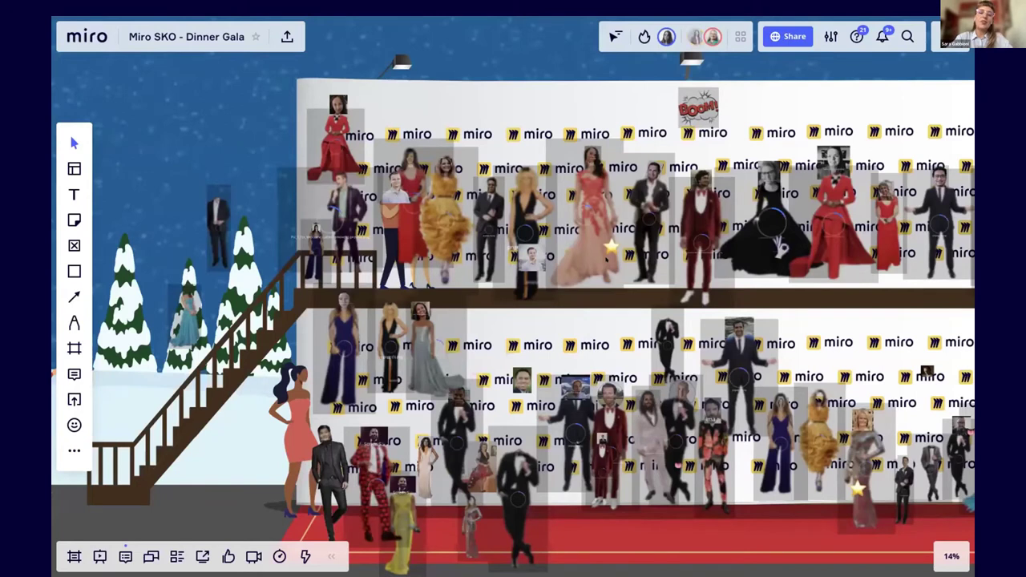
scroll(527, 282, left, 1)
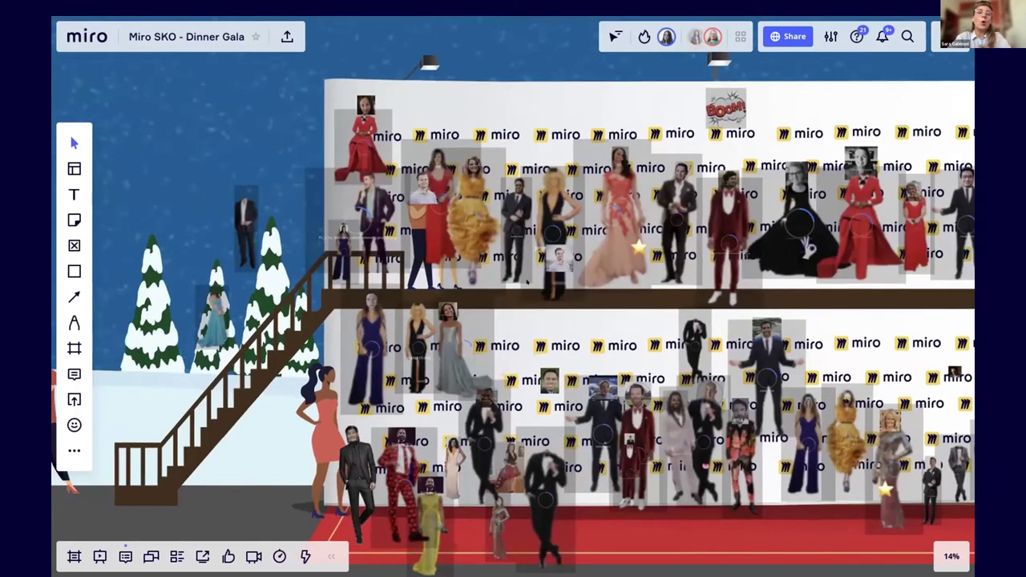
scroll(526, 279, left, 10)
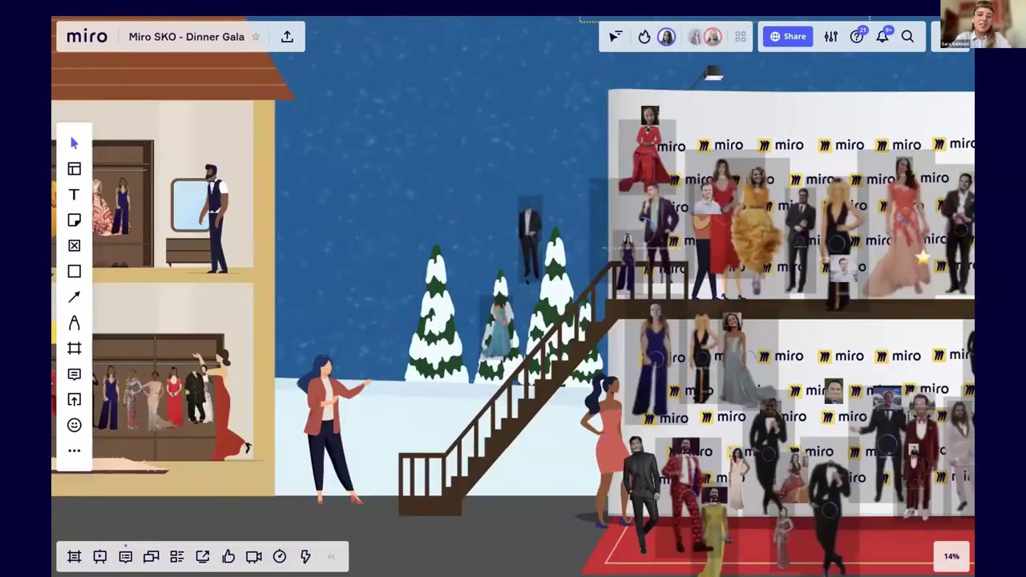
Step: Return to the dressing house and review both floors of Avatar Dress Up wardrobes, up close and as a whole
scroll(527, 280, left, 6)
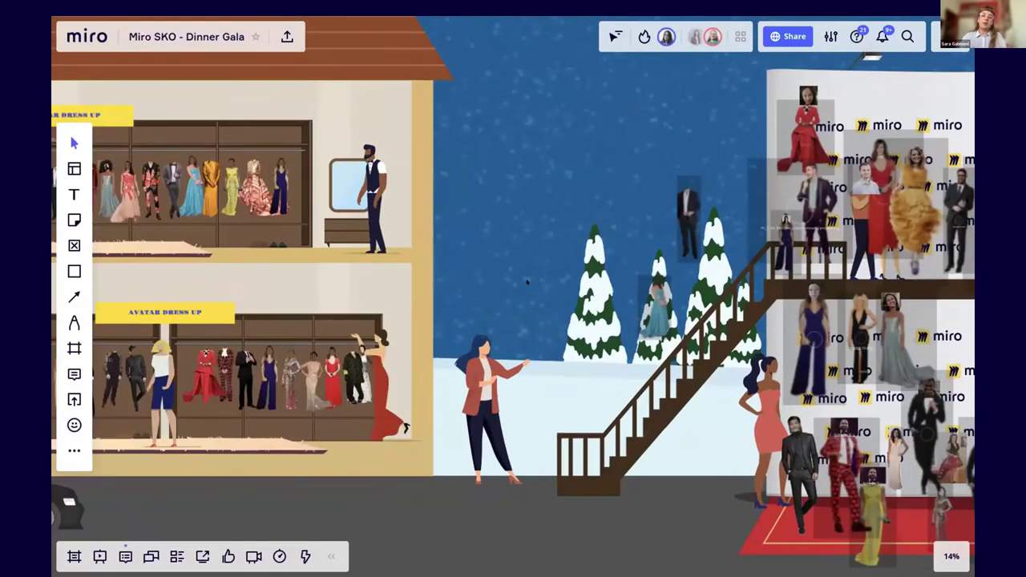
scroll(292, 252, left, 1)
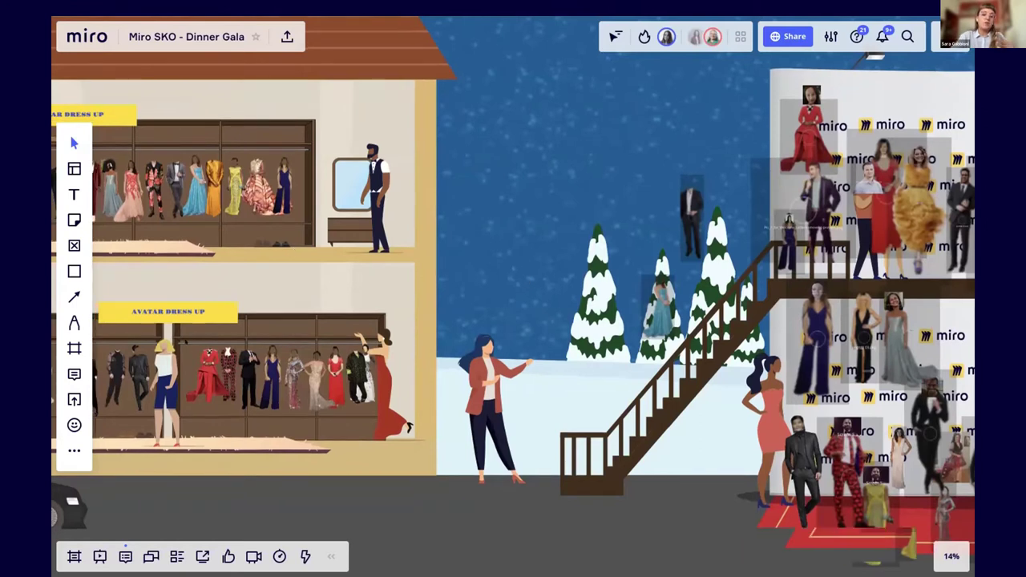
scroll(411, 271, up, 5)
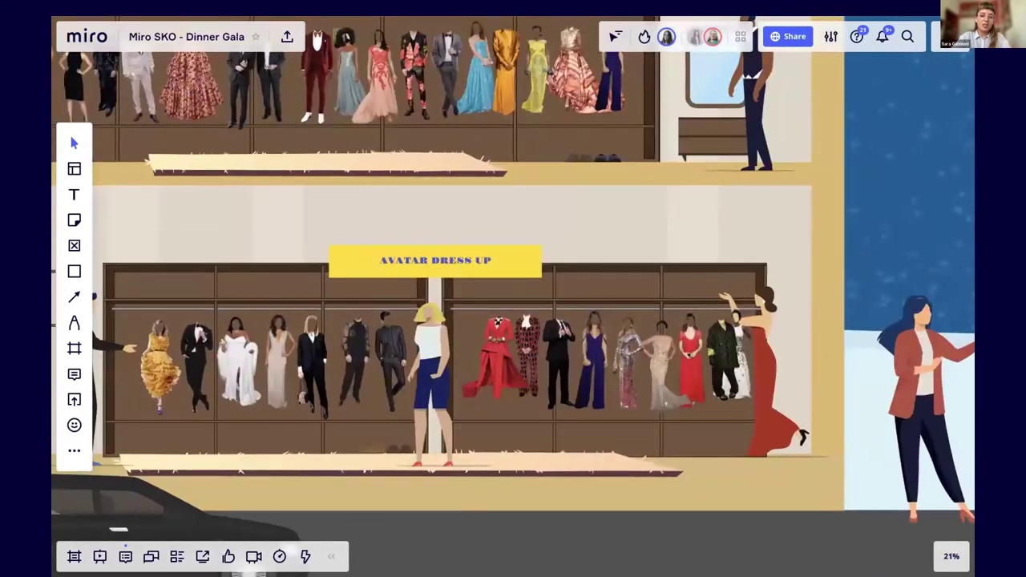
scroll(186, 342, left, 2)
scroll(186, 342, up, 2)
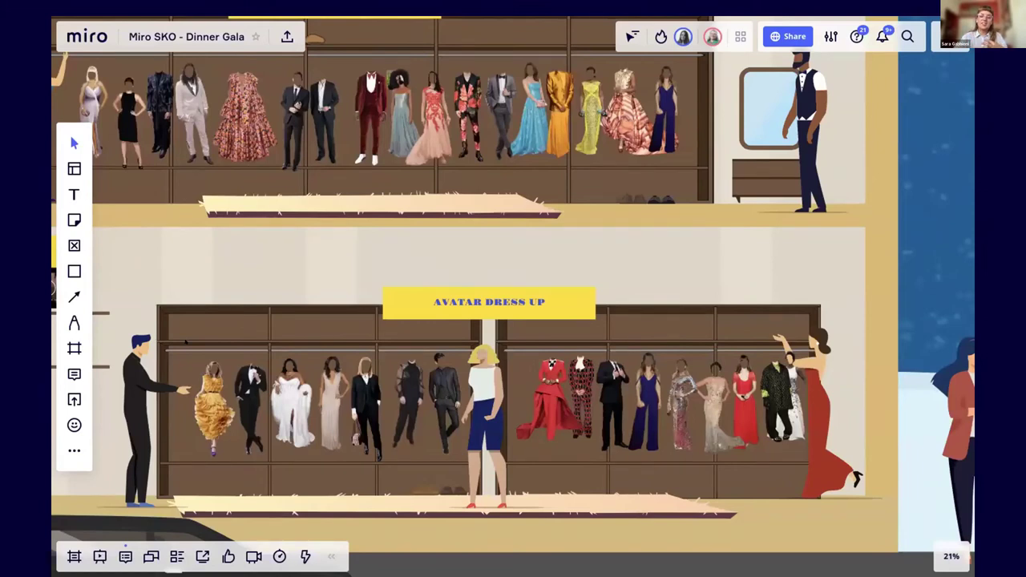
scroll(229, 334, down, 4)
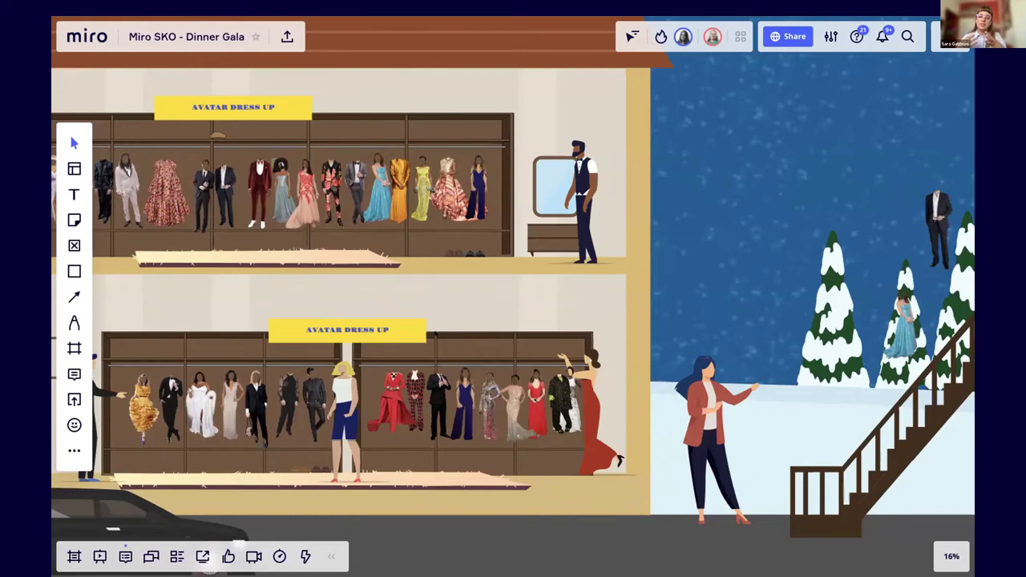
scroll(433, 335, down, 3)
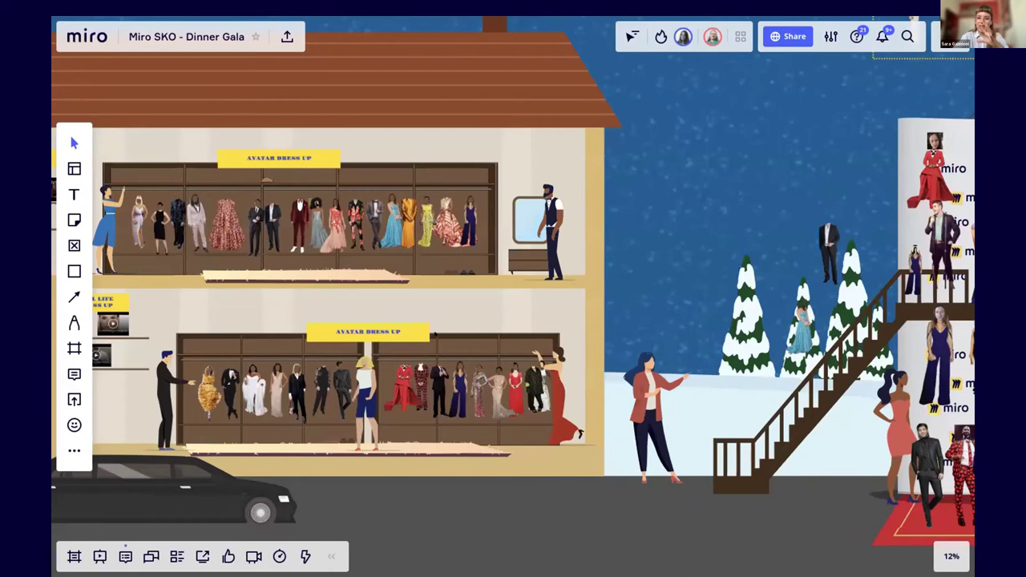
Step: Move from the dressing house along the red carpet wall and close in on the Choose your date! poster
scroll(575, 330, right, 2)
scroll(575, 329, right, 3)
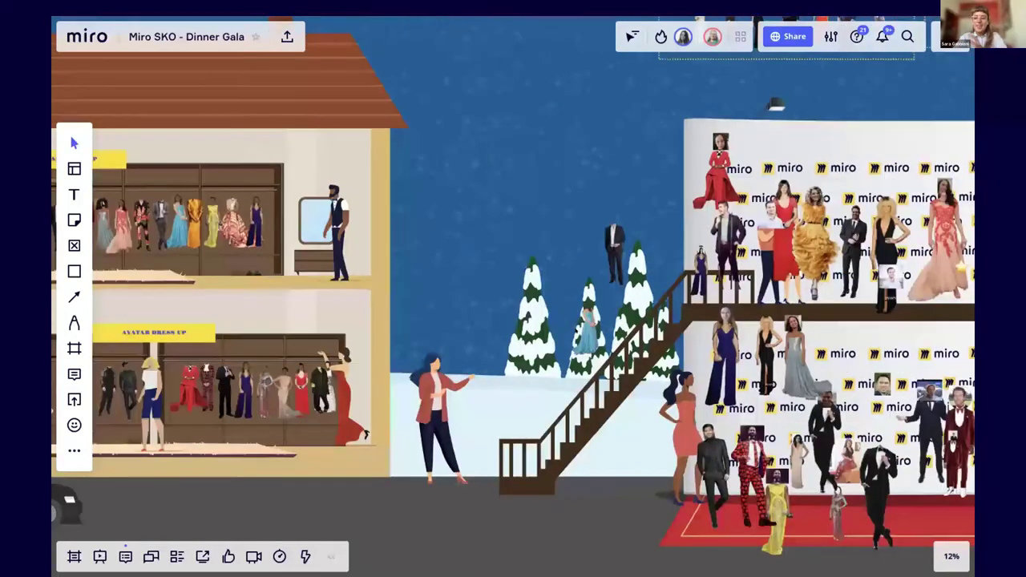
scroll(575, 330, down, 2)
scroll(574, 329, right, 2)
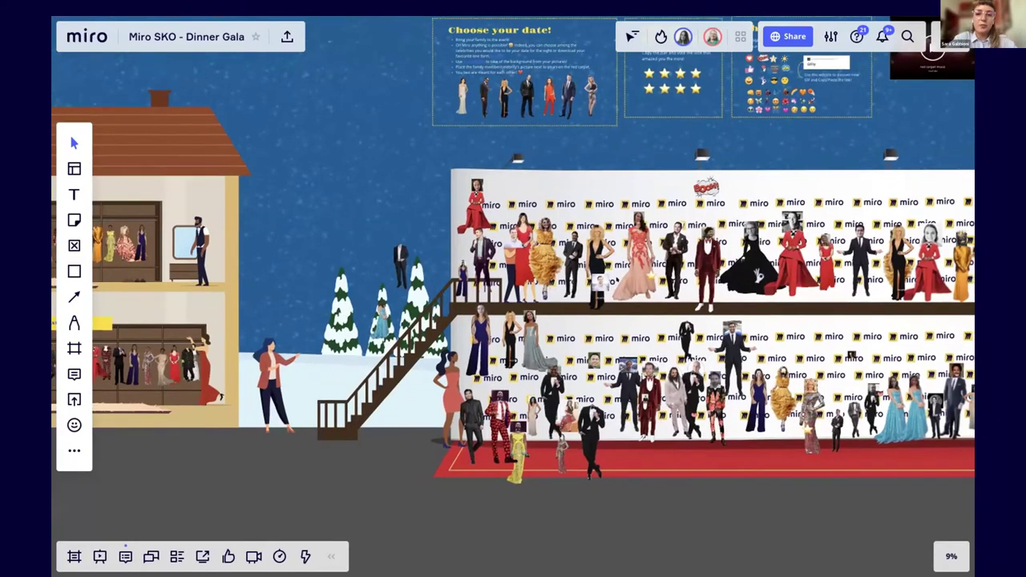
scroll(617, 280, right, 2)
scroll(617, 280, right, 2)
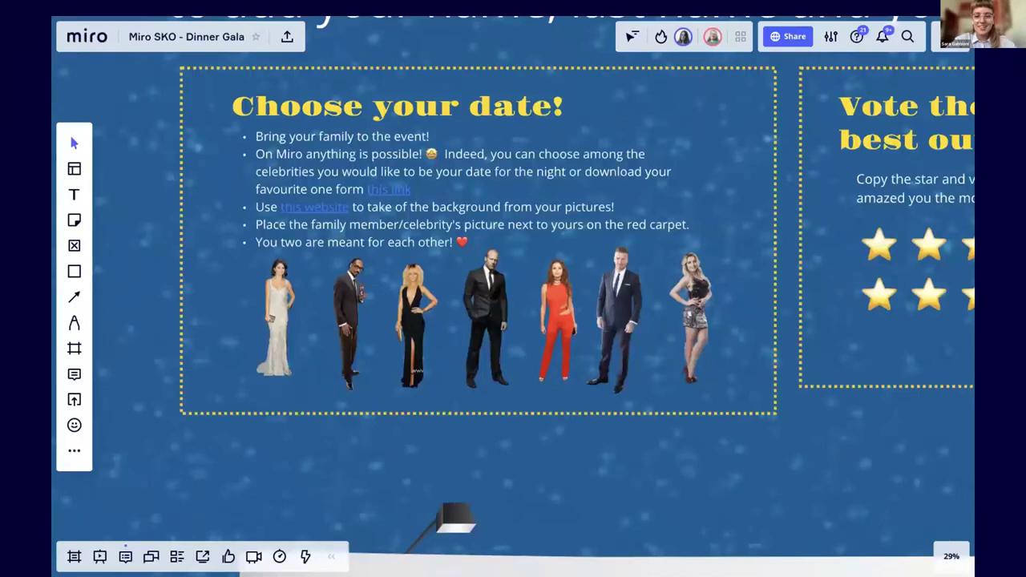
Step: Examine the Vote the best outfit! stars and the Cheer it up! poster with its emojis and GIFly link
scroll(527, 300, down, 2)
scroll(526, 300, right, 5)
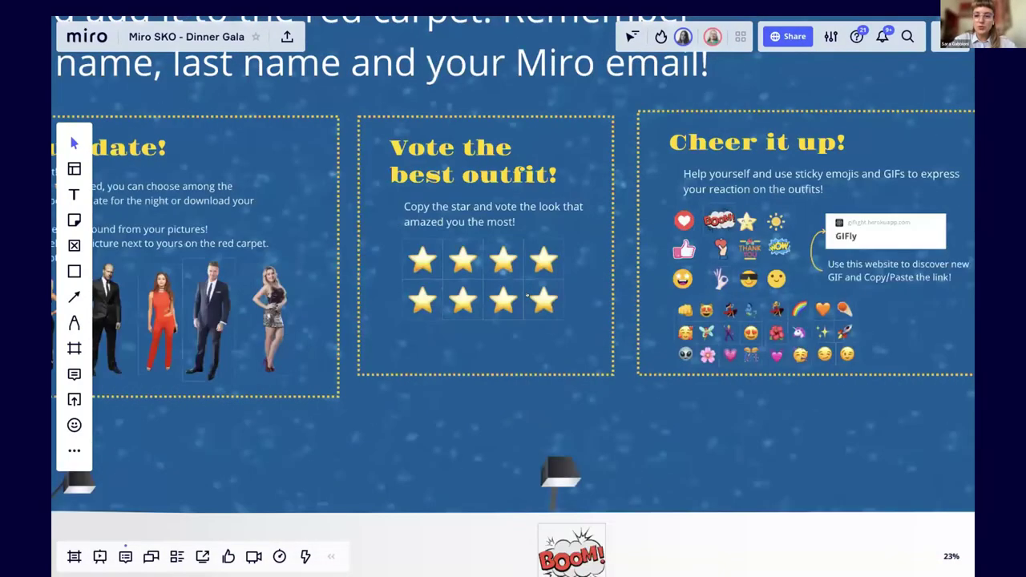
right_click(534, 302)
click(728, 87)
scroll(689, 363, right, 3)
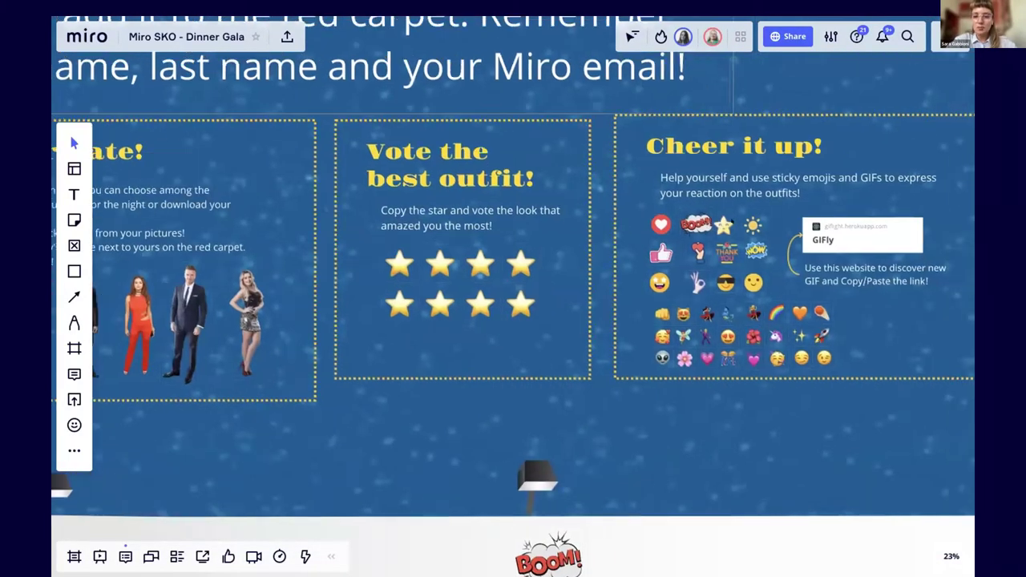
scroll(689, 362, up, 3)
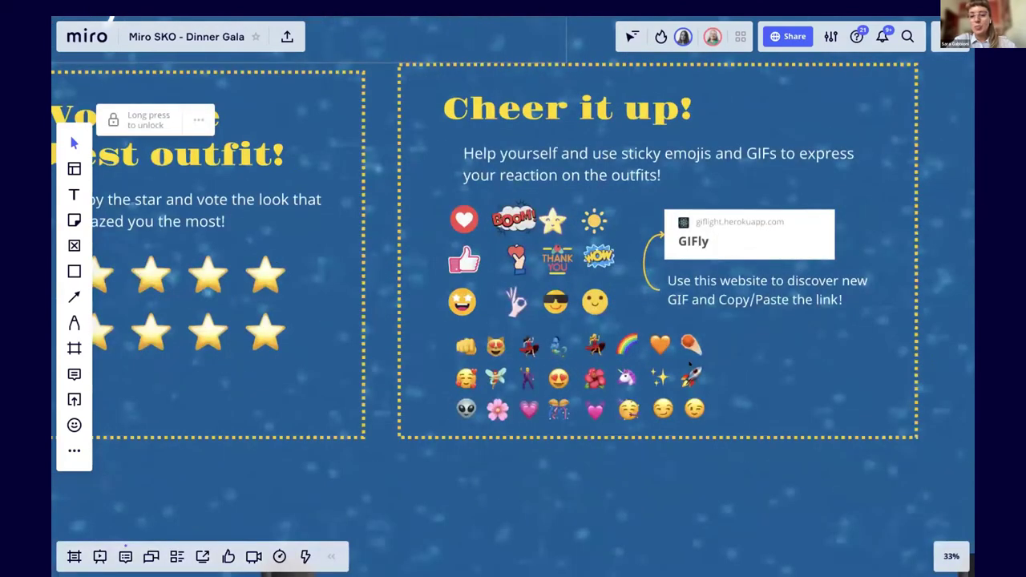
Step: Look over the stickers and reactions placed on the avatars of the red carpet's two-level Miro wall
scroll(689, 364, down, 3)
scroll(689, 363, down, 3)
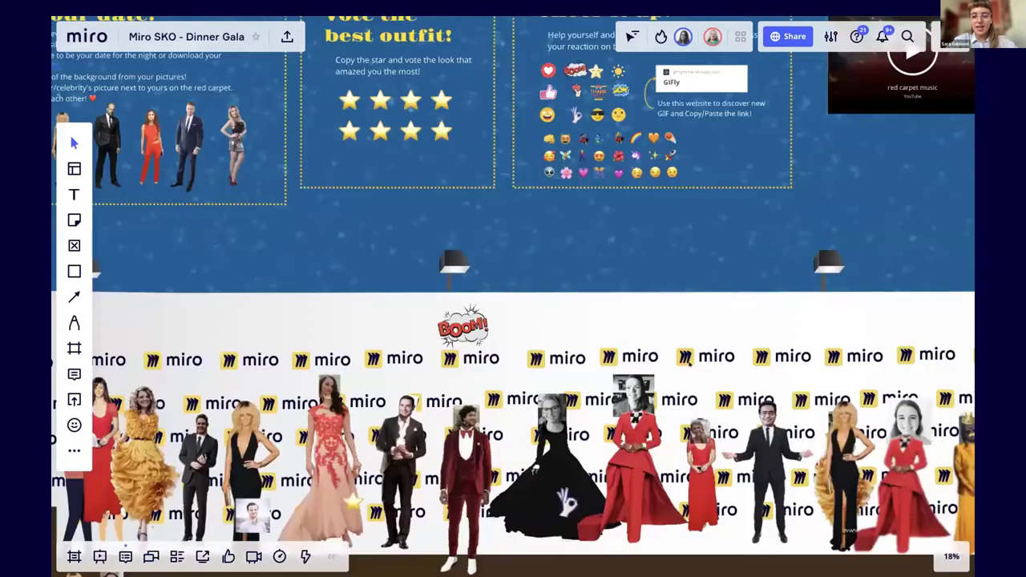
scroll(690, 363, down, 2)
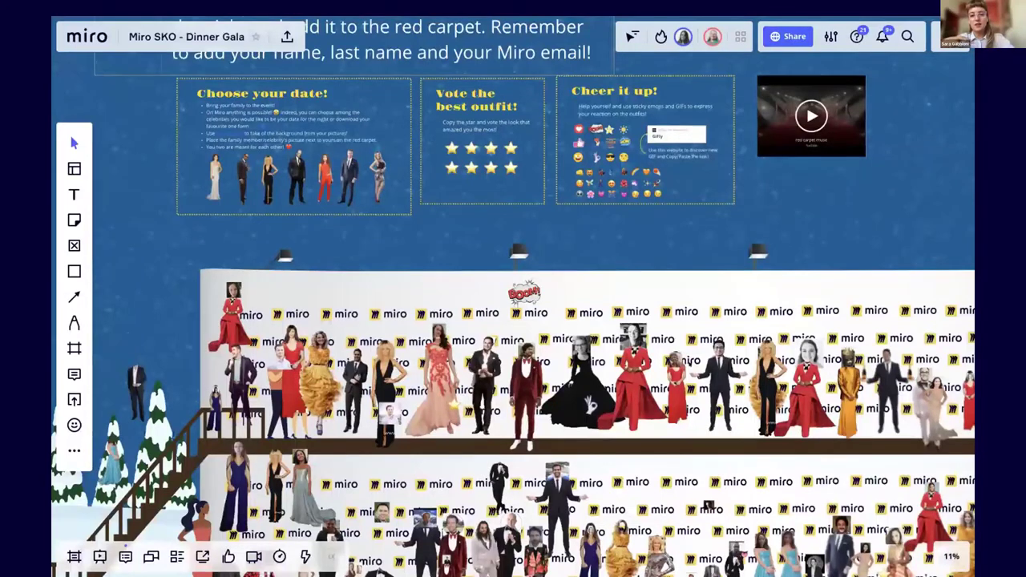
drag(590, 404, 580, 374)
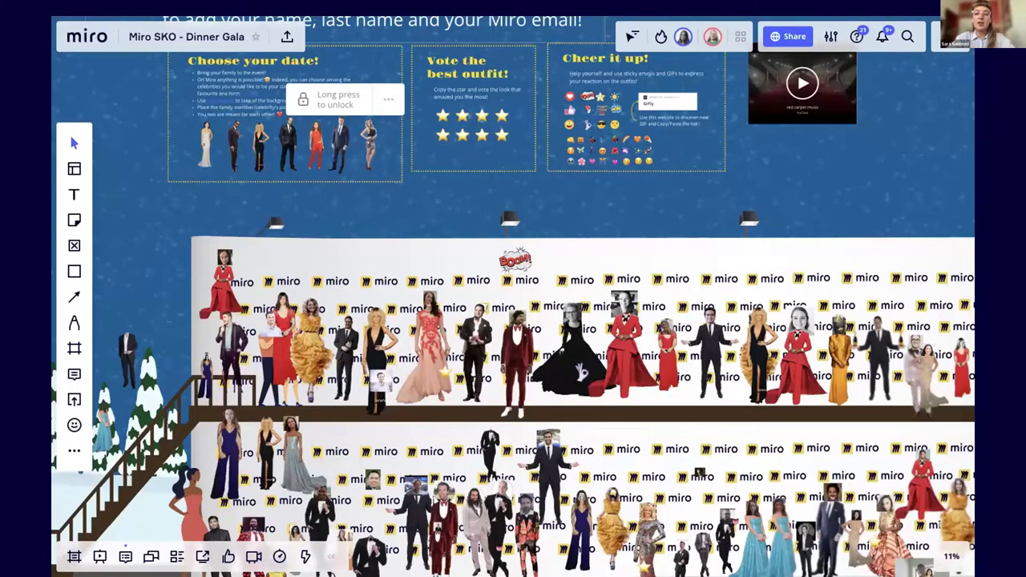
scroll(641, 358, down, 1)
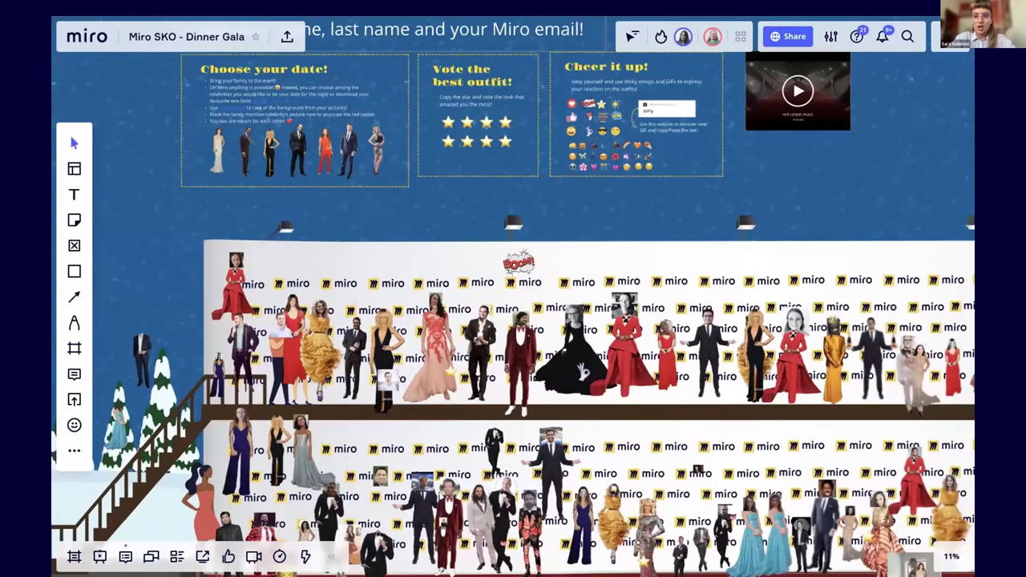
scroll(641, 359, down, 3)
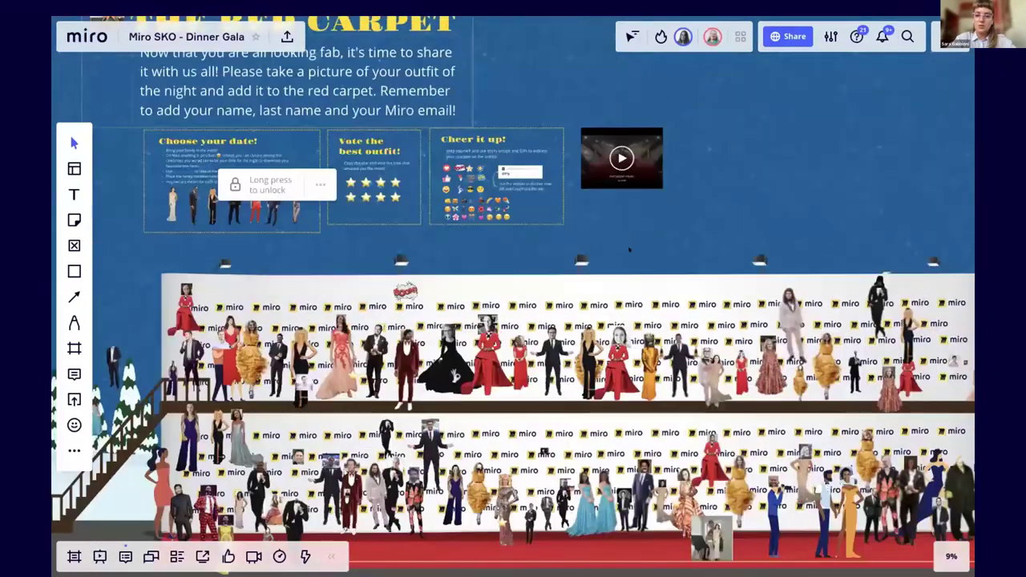
Step: Show the whole Red Carpet station with its instructions, closing in on the Cheer it up! poster and the red carpet music video
scroll(629, 250, up, 2)
scroll(629, 250, down, 2)
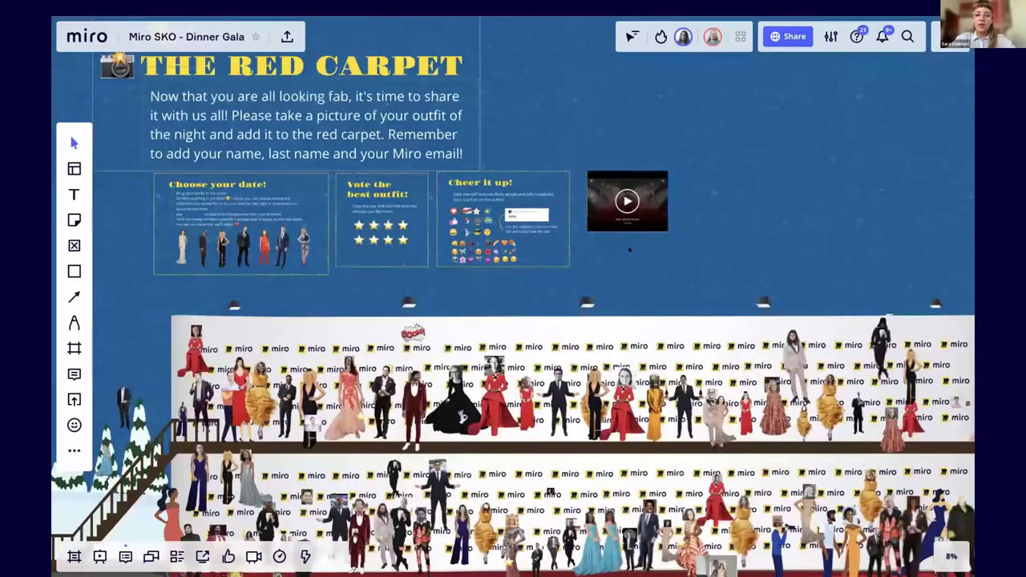
scroll(535, 207, down, 2)
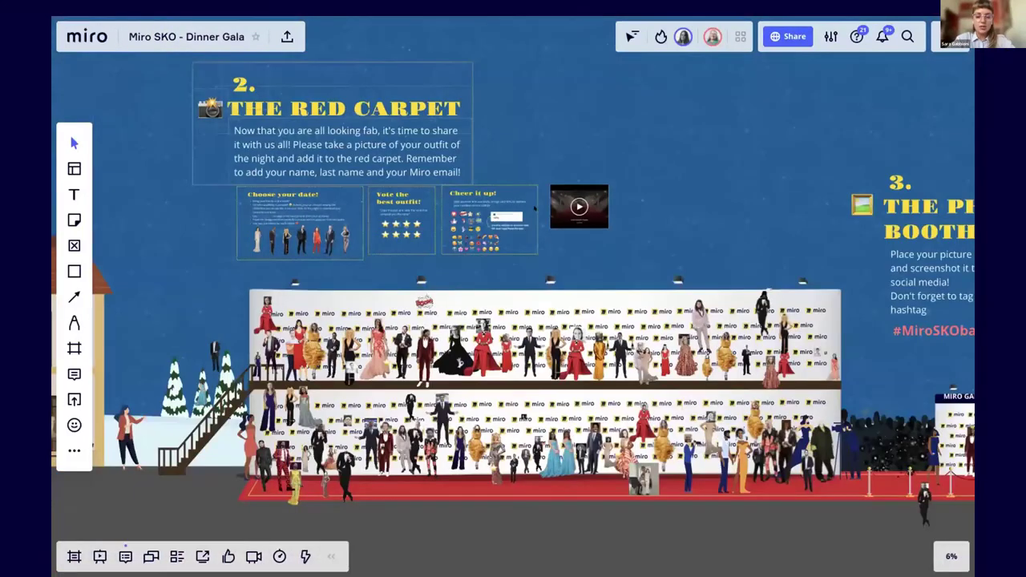
scroll(525, 292, up, 4)
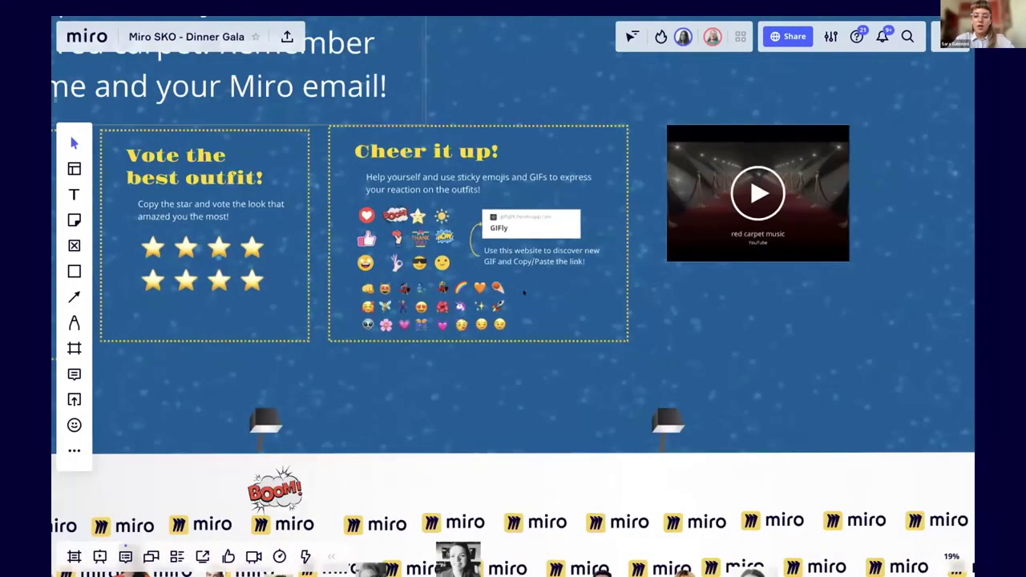
scroll(525, 293, down, 5)
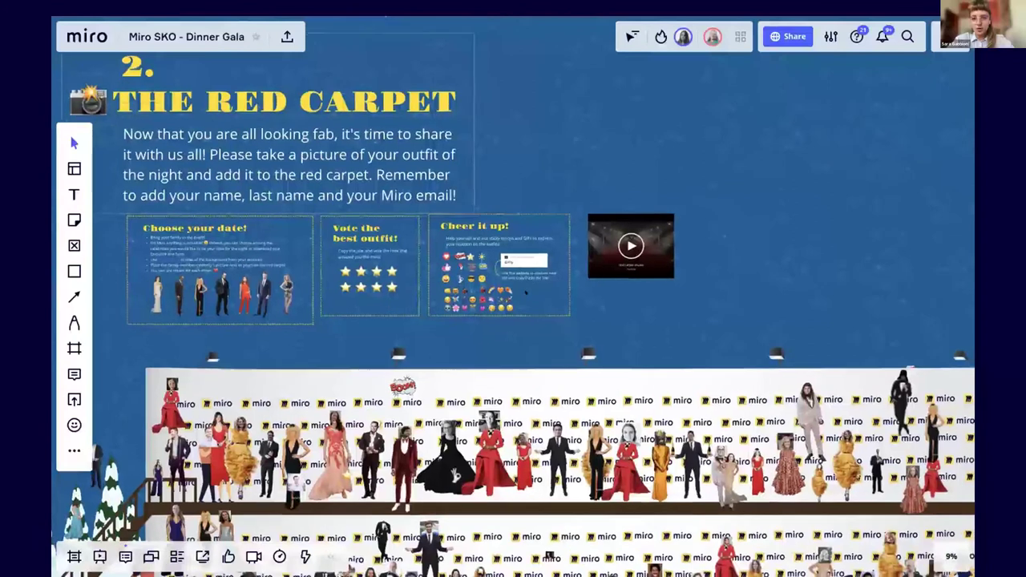
Step: Move on to The Photo Booth station and close in on the couple posing at the Miro Gala Night backdrop
scroll(750, 304, right, 1)
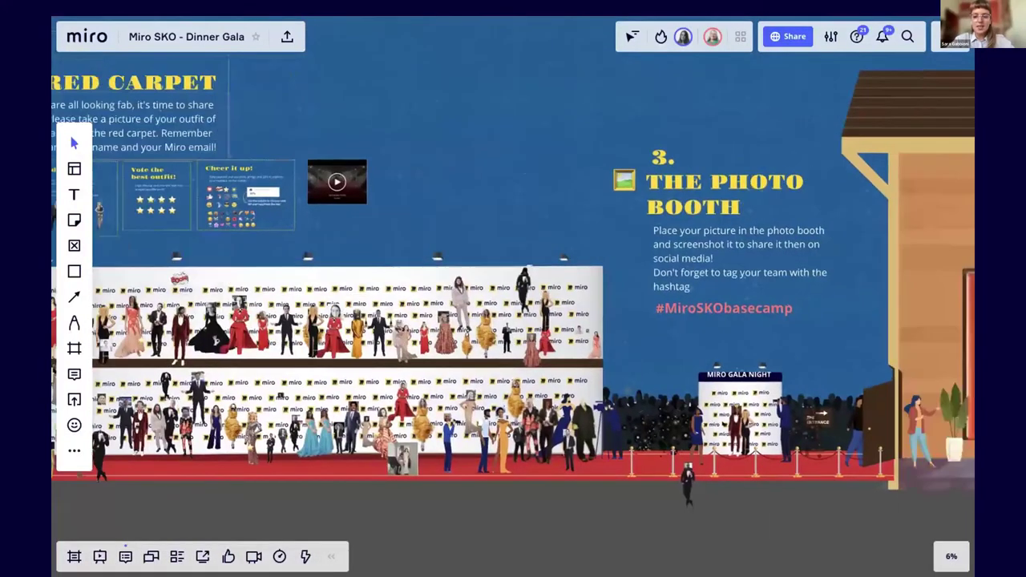
scroll(759, 308, up, 3)
scroll(759, 307, down, 2)
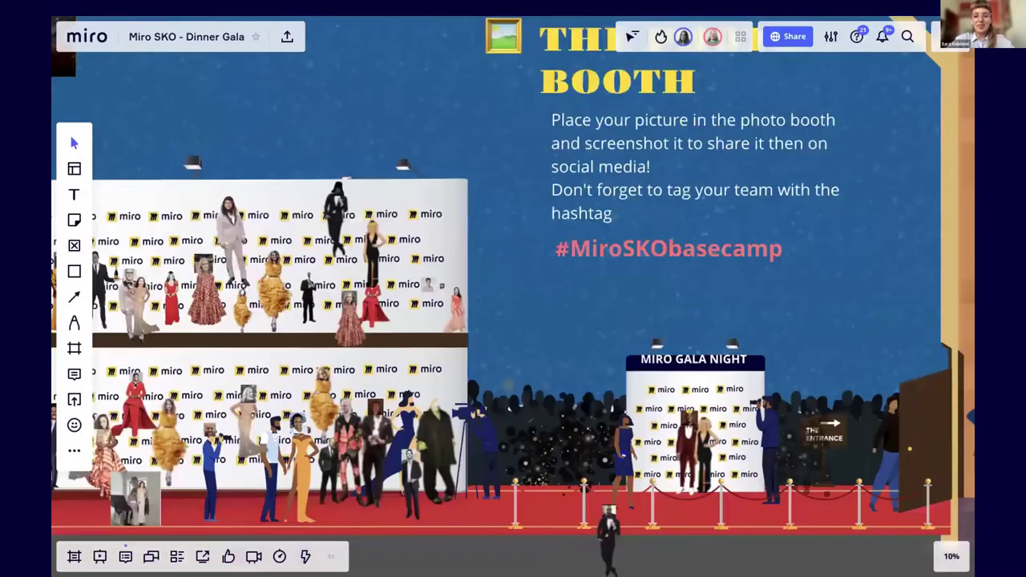
scroll(722, 424, down, 1)
scroll(722, 424, up, 2)
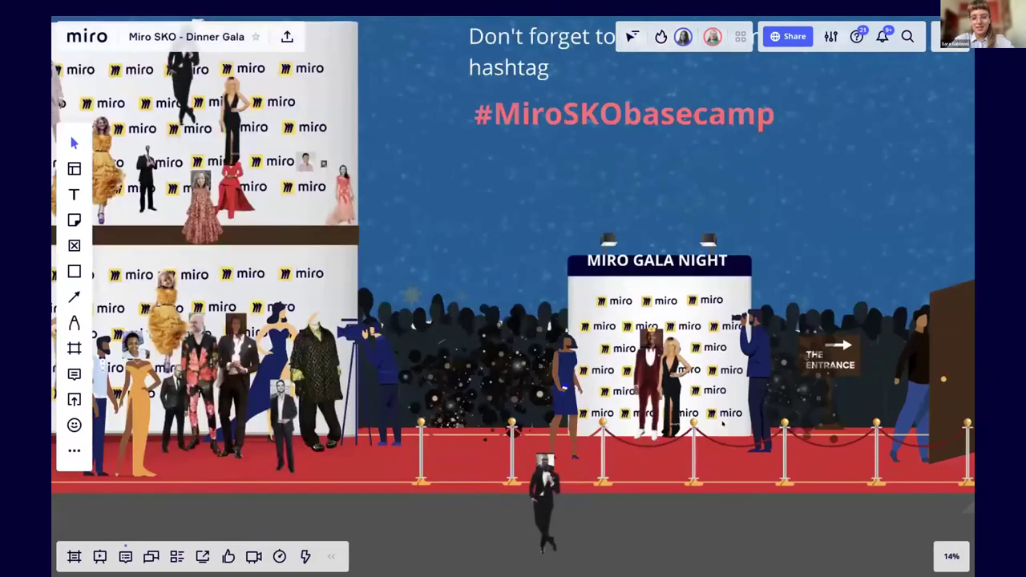
scroll(722, 425, up, 5)
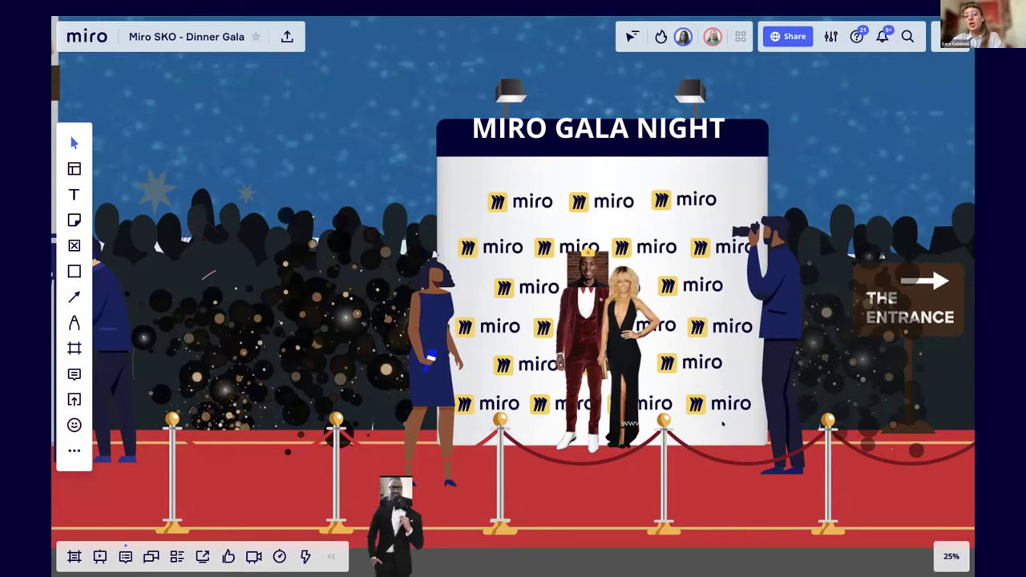
Step: Review the Photo Booth's sharing instructions and #MiroSKObasecamp hashtag together with the Miro Gala Night backdrop and the entrance
scroll(689, 419, down, 4)
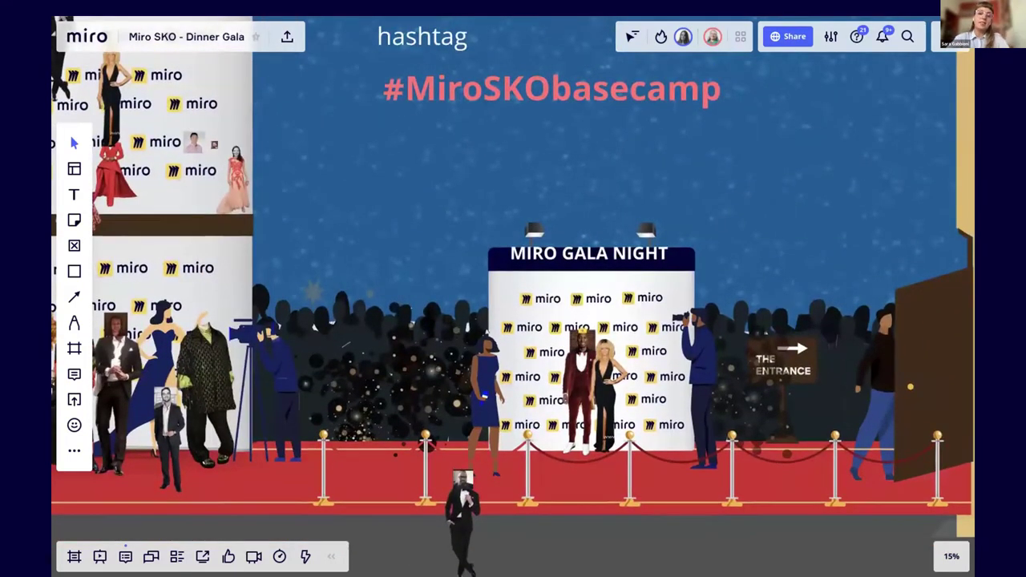
scroll(584, 348, up, 2)
right_click(584, 348)
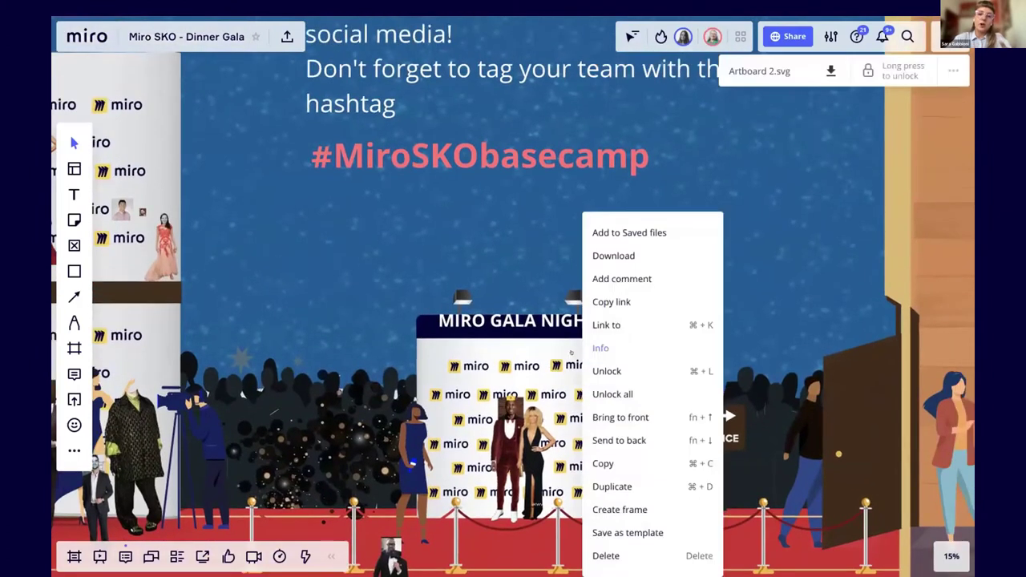
click(371, 197)
click(333, 197)
drag(331, 196, 321, 176)
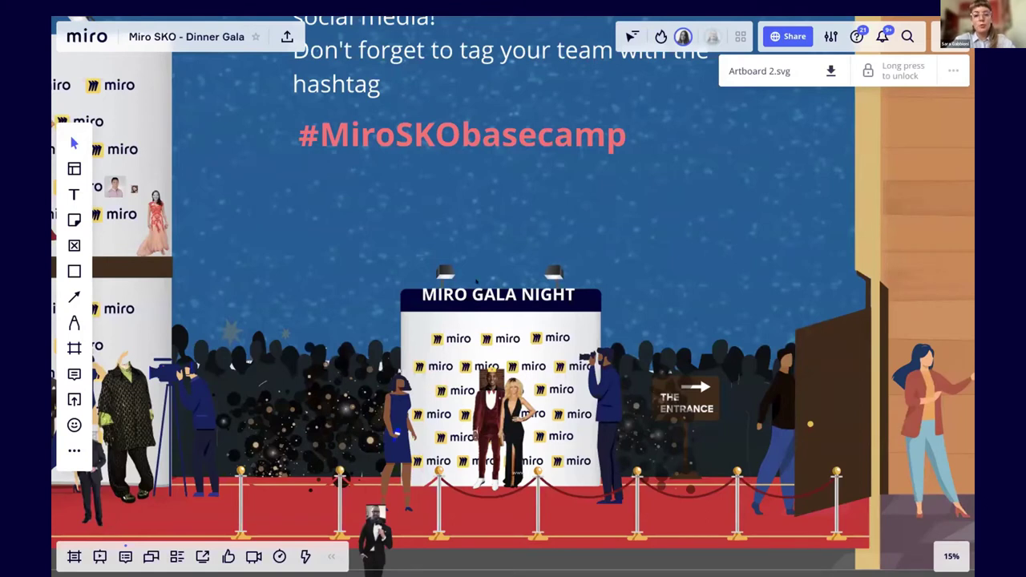
scroll(476, 281, down, 3)
scroll(476, 281, down, 3)
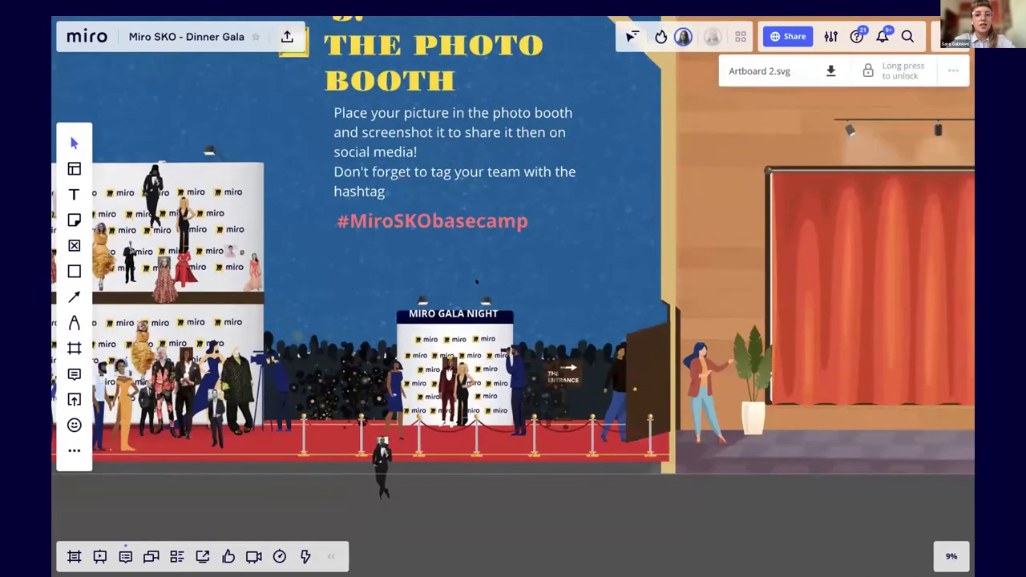
scroll(476, 281, down, 3)
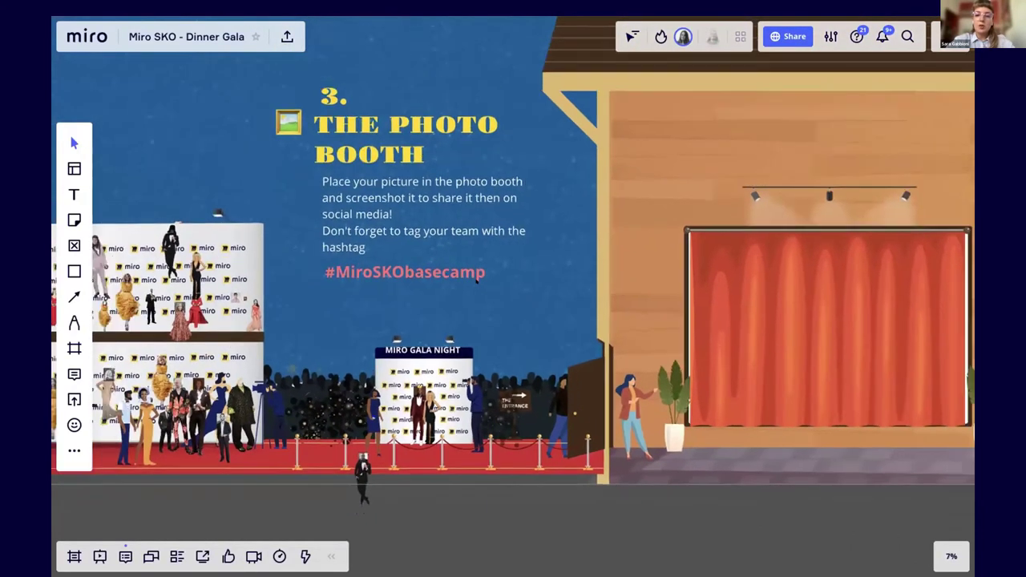
Step: Slide the red stage curtain aside to reveal the Corporate Bro screen, and move it back over the screen
scroll(476, 281, right, 5)
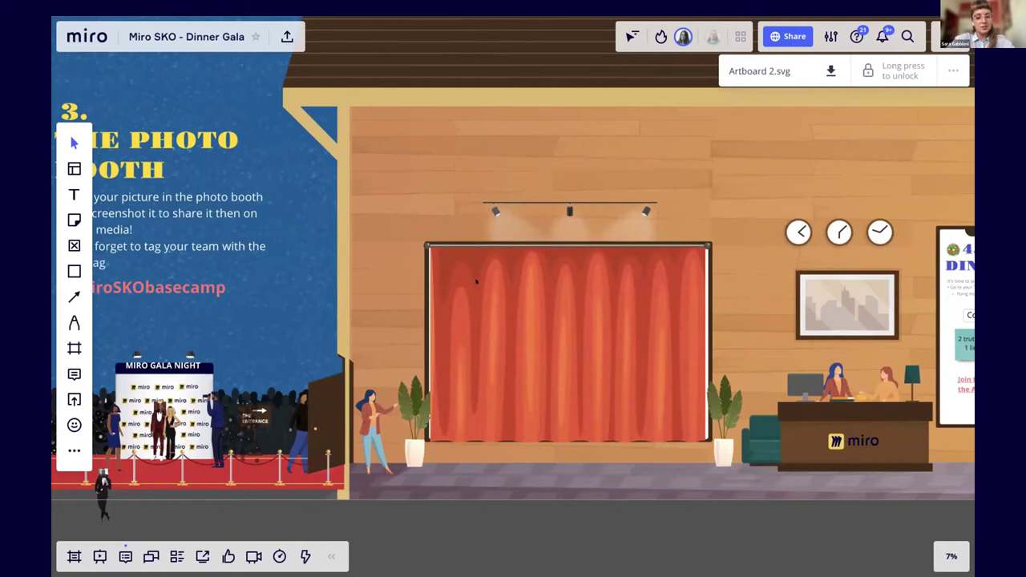
drag(525, 259, 578, 225)
drag(518, 309, 751, 283)
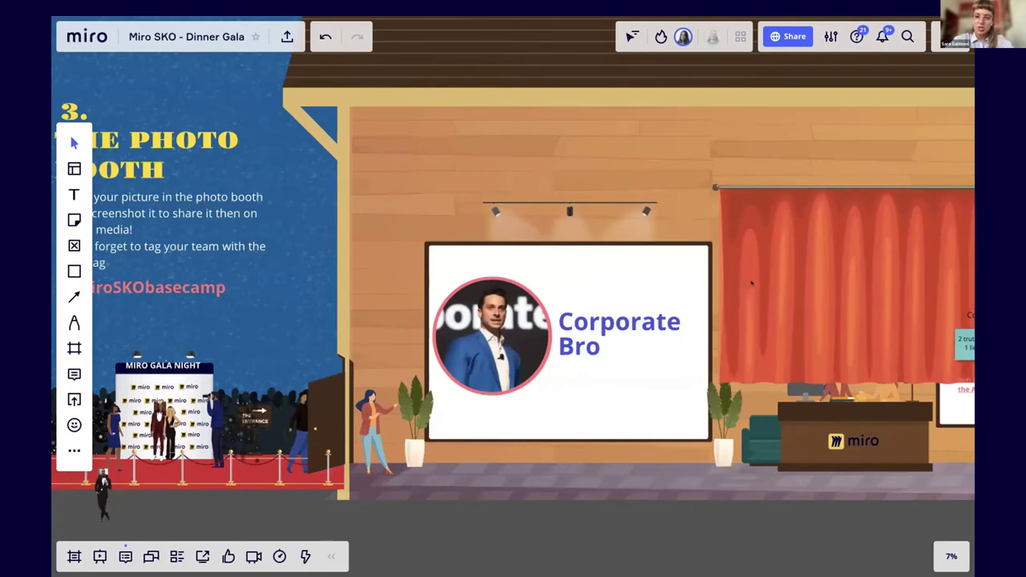
drag(753, 328, 463, 343)
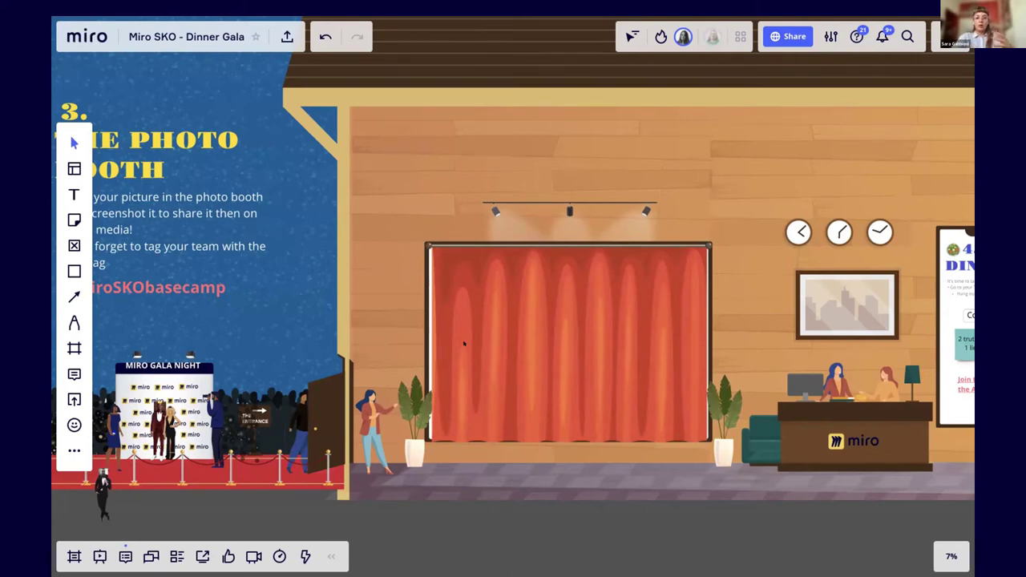
Step: Move on past the red curtain and the Miro reception desk to the Dinner Room station and its team tables
scroll(463, 343, down, 3)
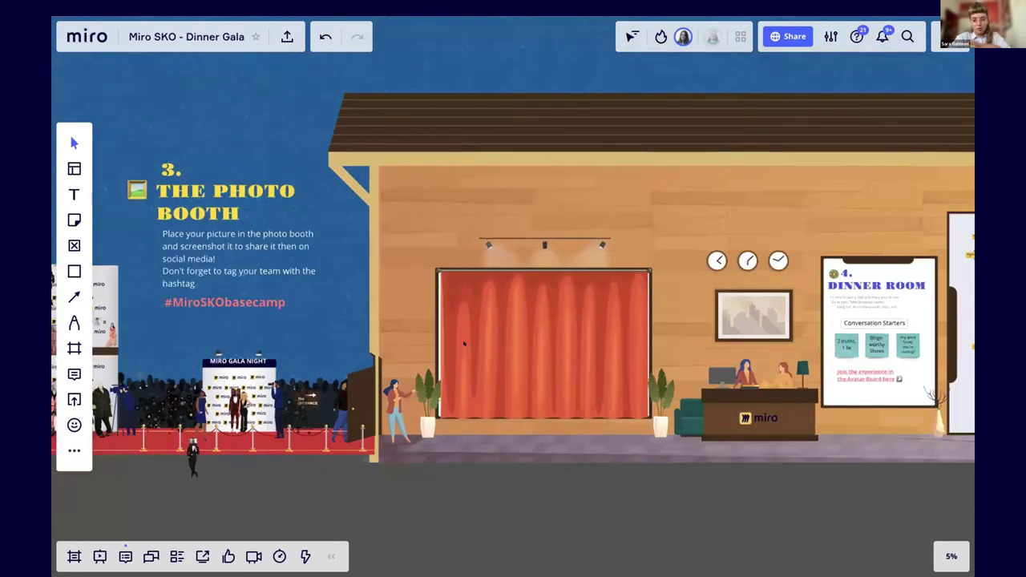
scroll(678, 322, right, 3)
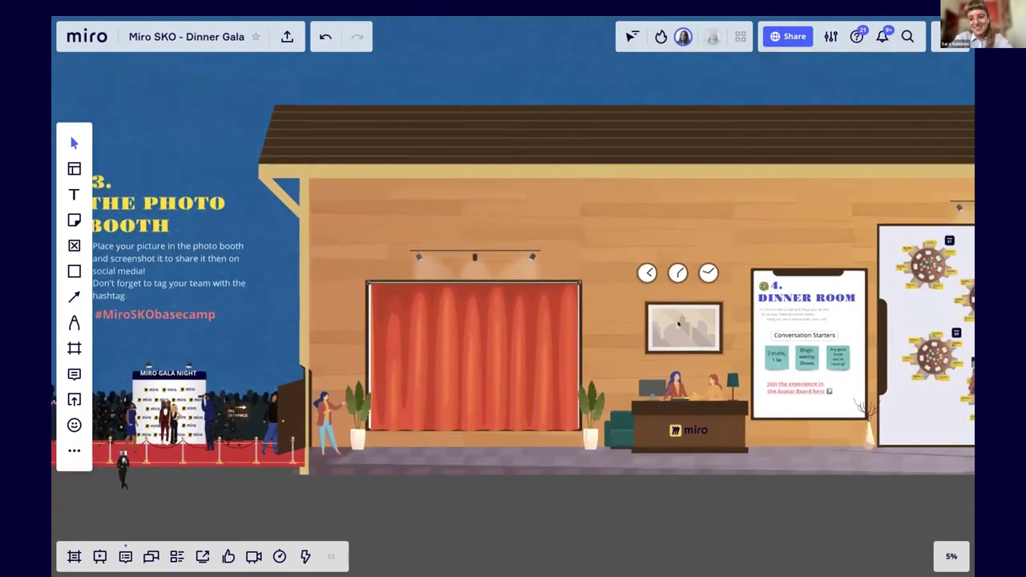
scroll(678, 324, right, 5)
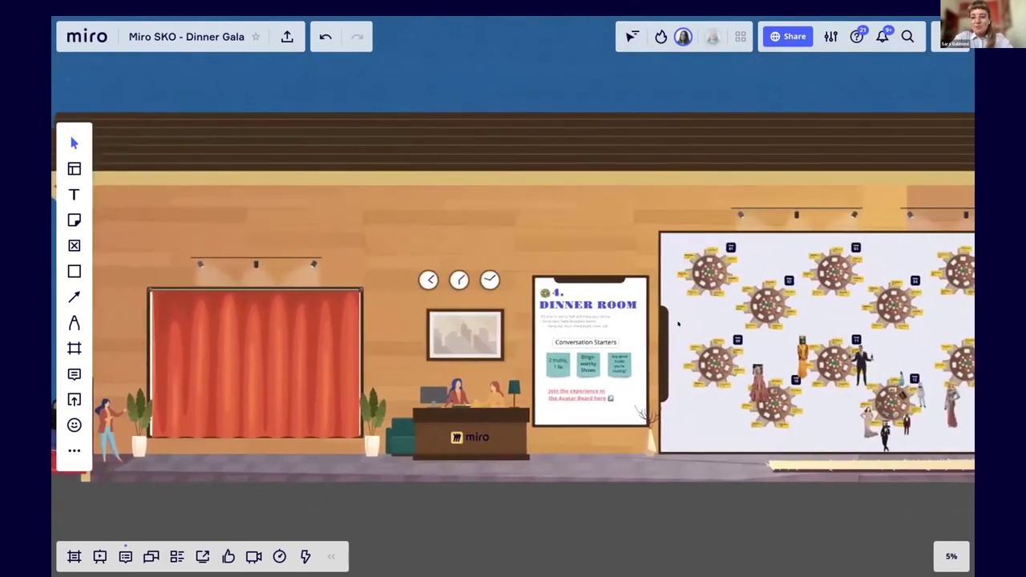
scroll(678, 324, right, 2)
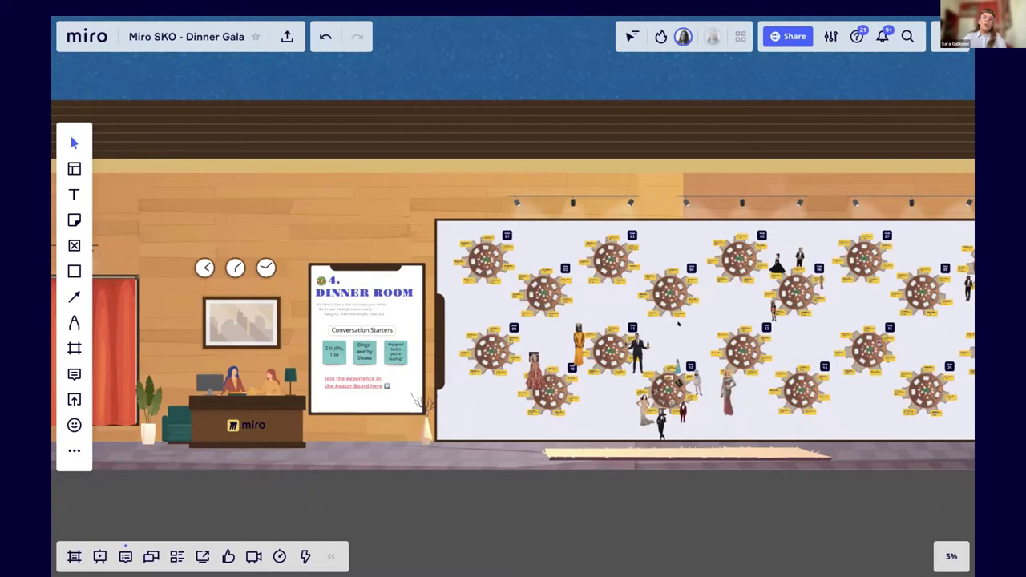
Step: Close in on the Dinner Room sign to review its seating instructions, Conversation Starters notes and Avatar Board link
scroll(514, 311, up, 3)
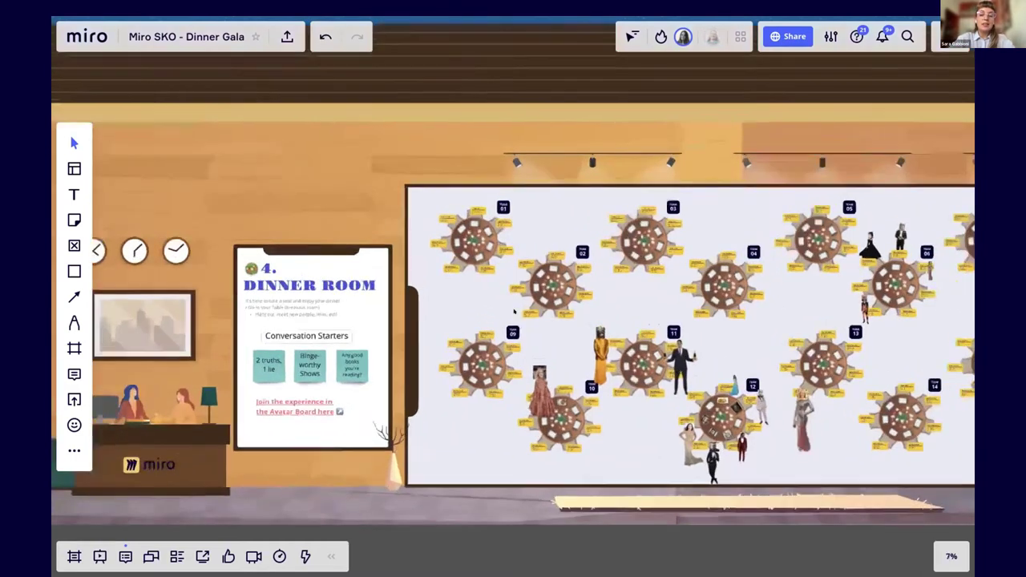
scroll(513, 311, up, 1)
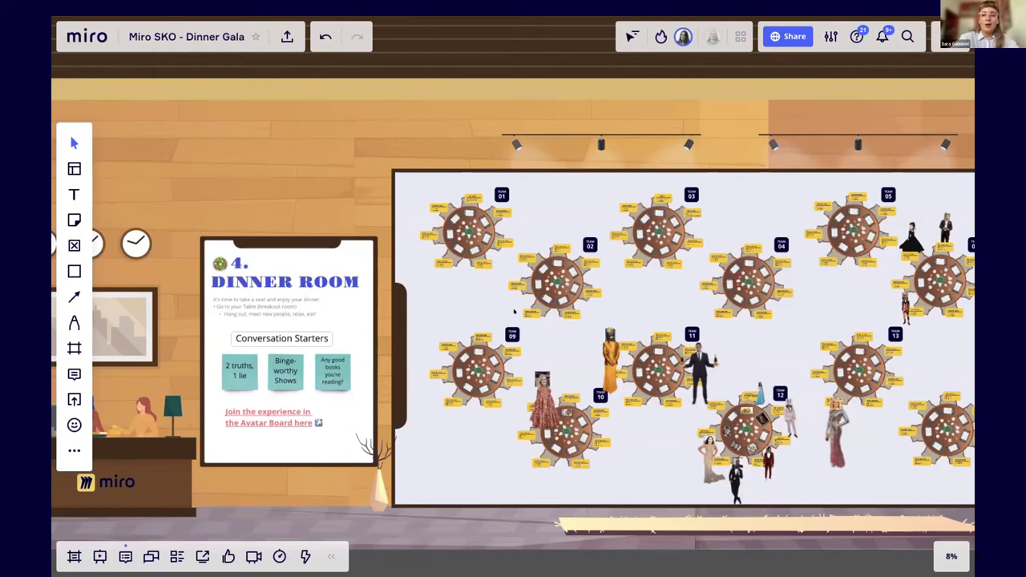
scroll(219, 362, up, 5)
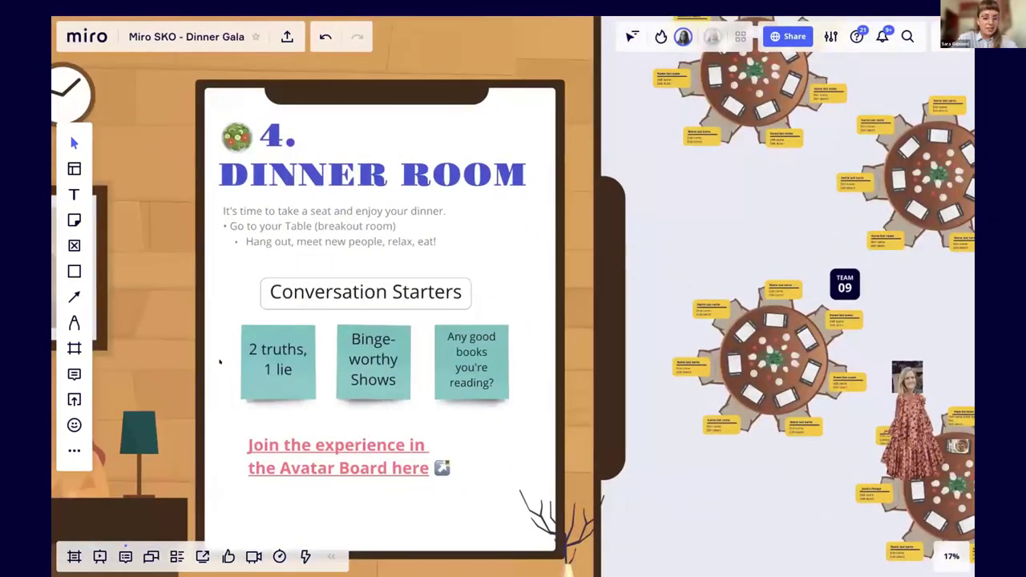
scroll(423, 295, down, 1)
scroll(422, 293, down, 2)
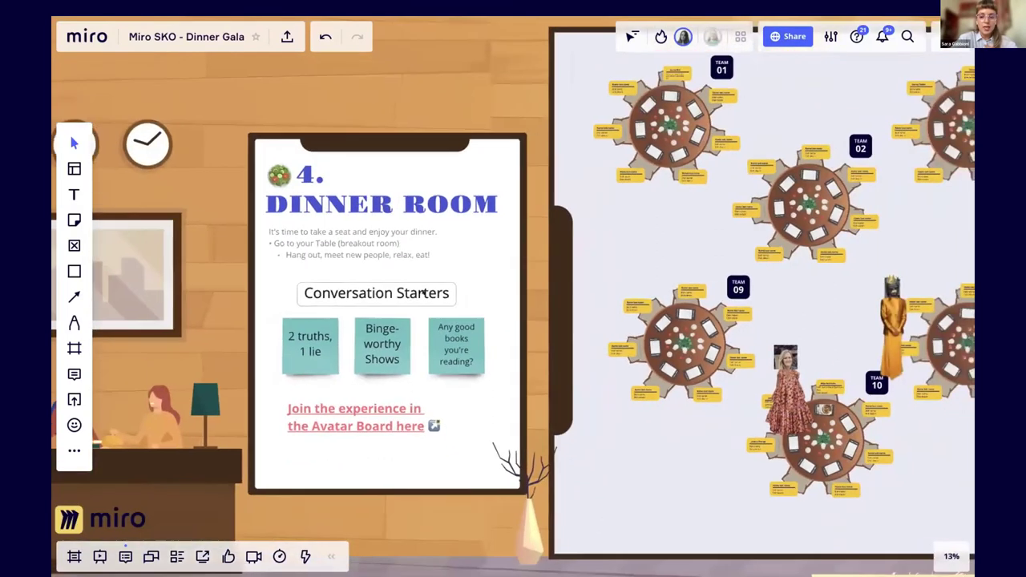
Step: Survey the dinner tables beside the sign, from Team 01 across to Team 12
scroll(688, 290, right, 2)
scroll(688, 290, right, 1)
scroll(688, 291, right, 3)
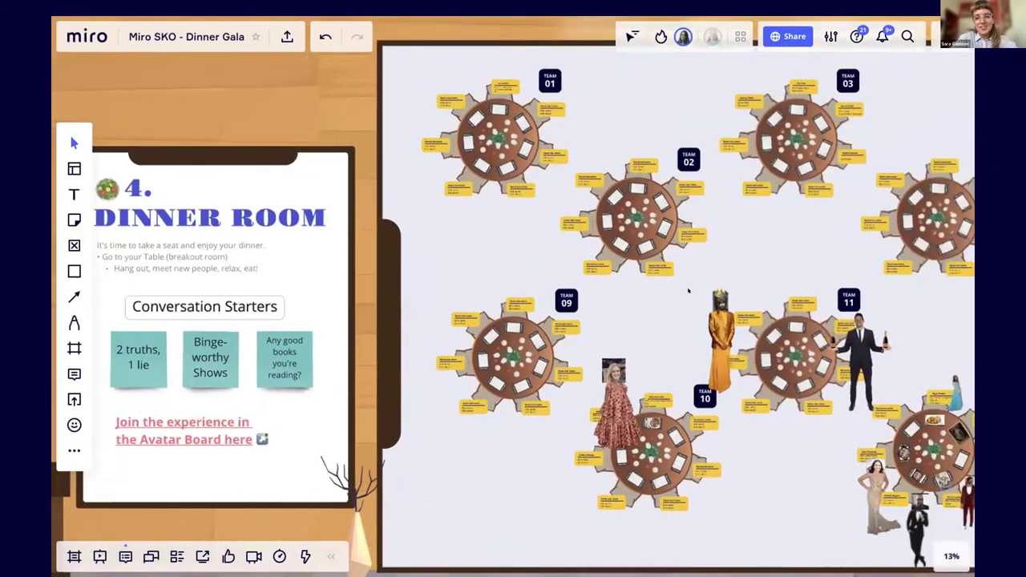
scroll(687, 291, up, 2)
scroll(688, 291, right, 2)
scroll(688, 291, down, 1)
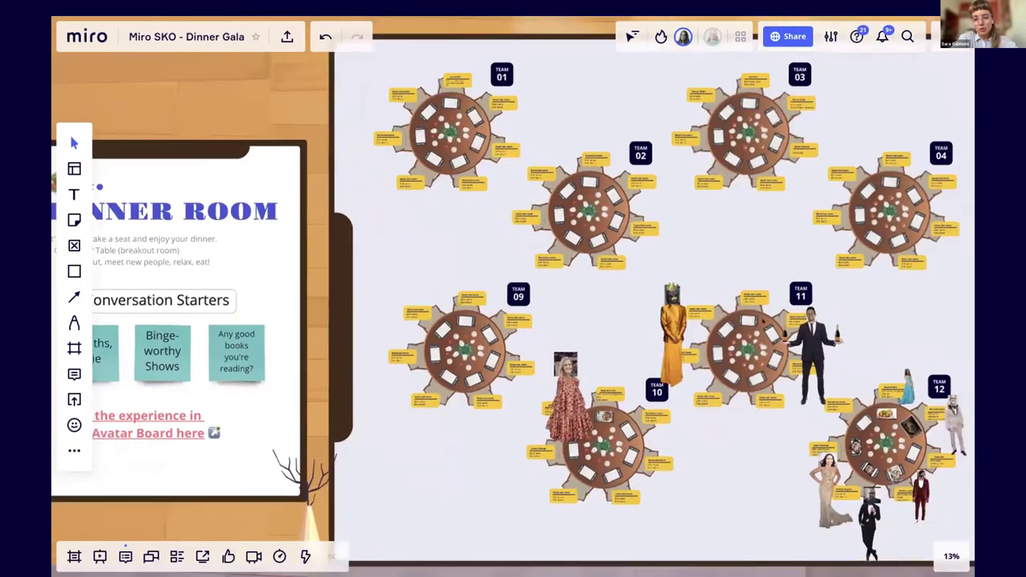
Step: Close in on the Team 12 table to show its dressed-up avatars, name and dish cards, and food pictures
scroll(762, 323, up, 2)
scroll(762, 323, right, 2)
scroll(762, 322, down, 2)
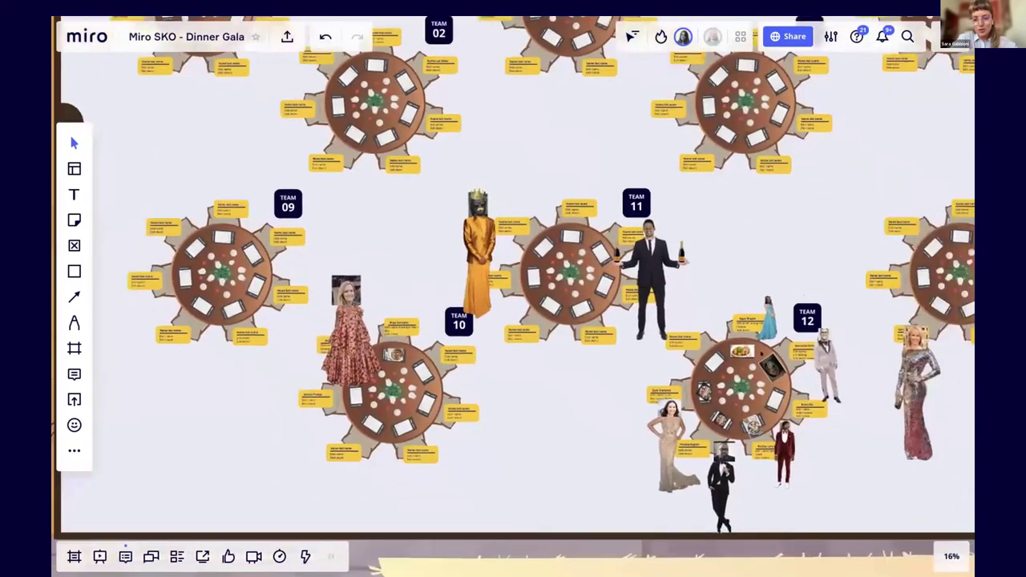
scroll(762, 323, up, 4)
scroll(762, 323, right, 2)
scroll(762, 323, down, 1)
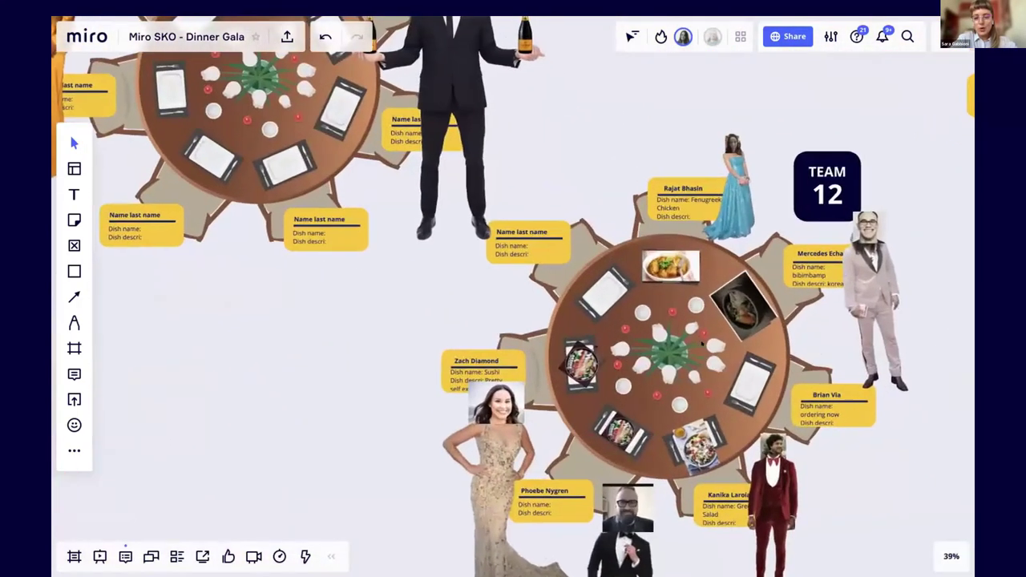
scroll(762, 323, up, 2)
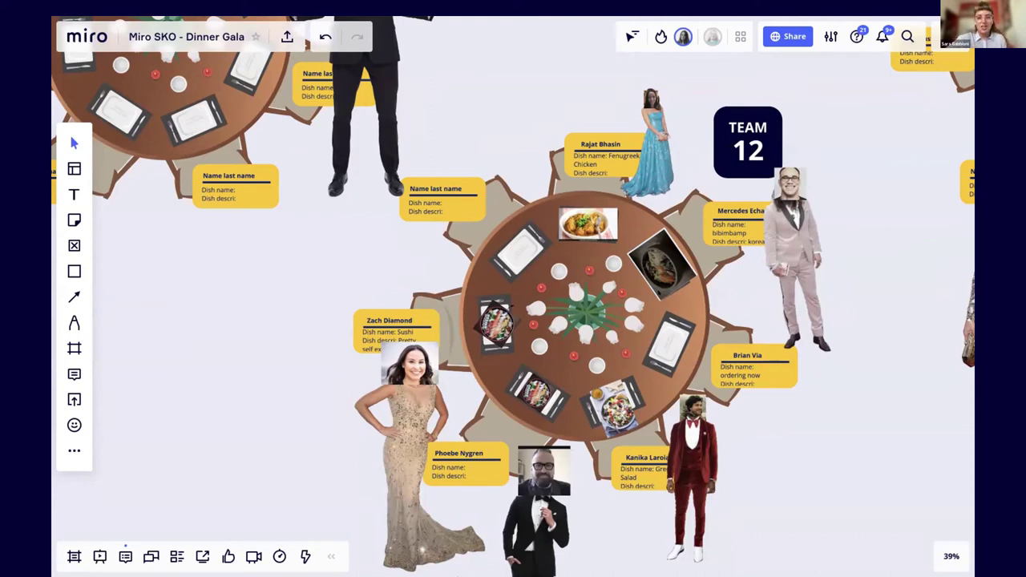
scroll(625, 240, down, 3)
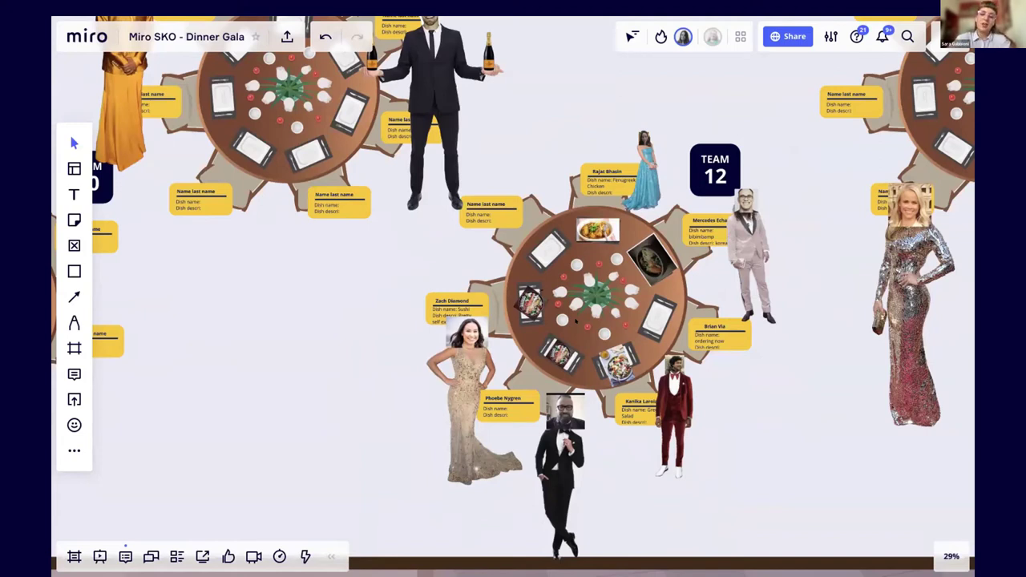
Step: Pull back from Team 12 to show the whole dinner room, and move across to the Team 15, 25 and 26 tables
scroll(575, 321, right, 1)
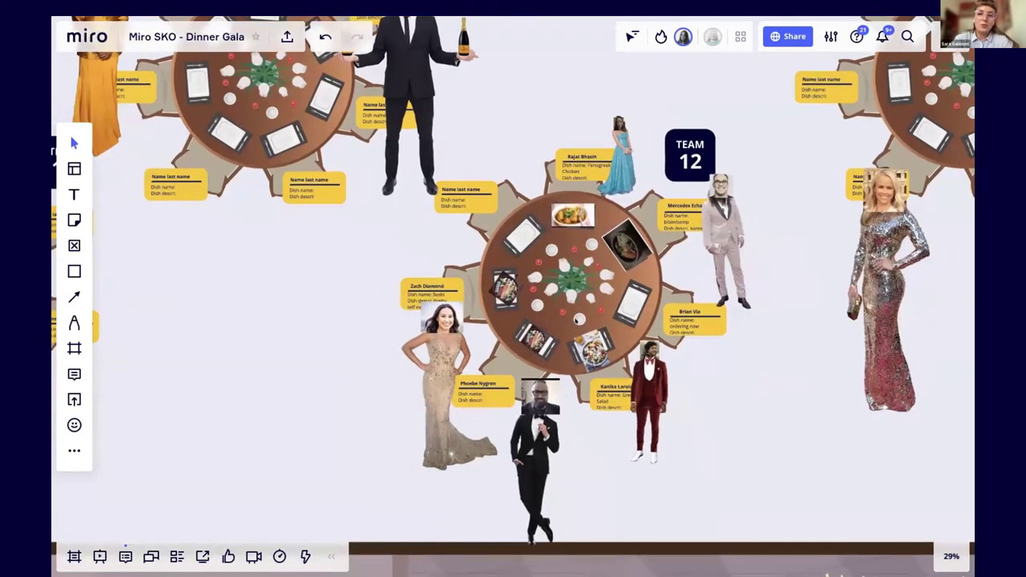
scroll(429, 390, down, 8)
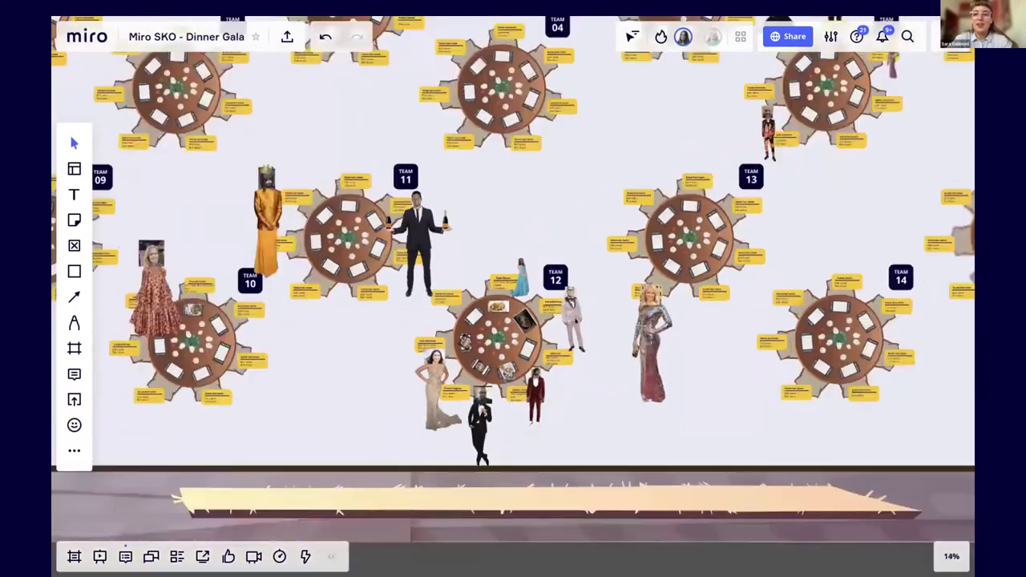
scroll(575, 319, down, 4)
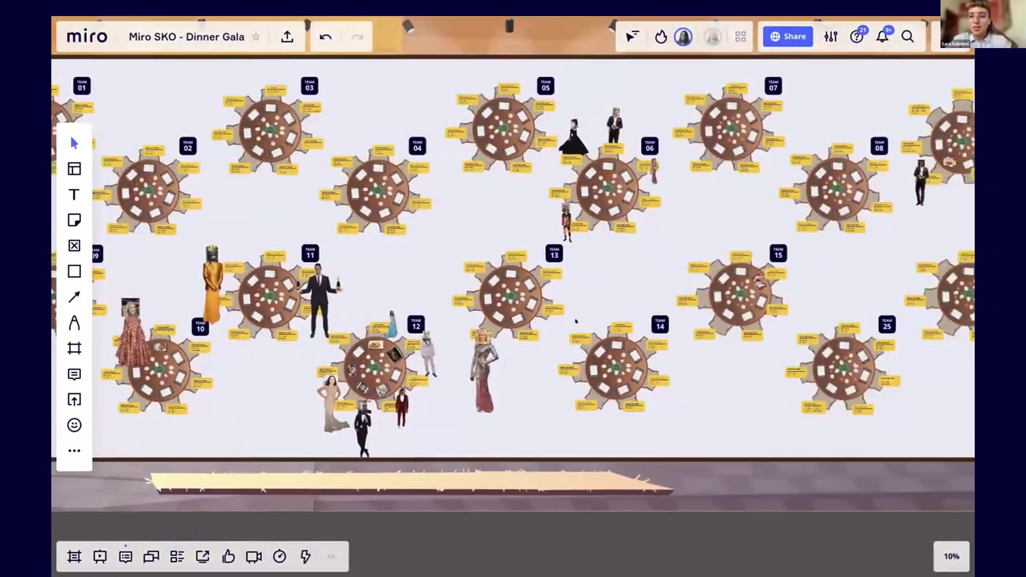
scroll(576, 321, right, 3)
scroll(774, 313, up, 8)
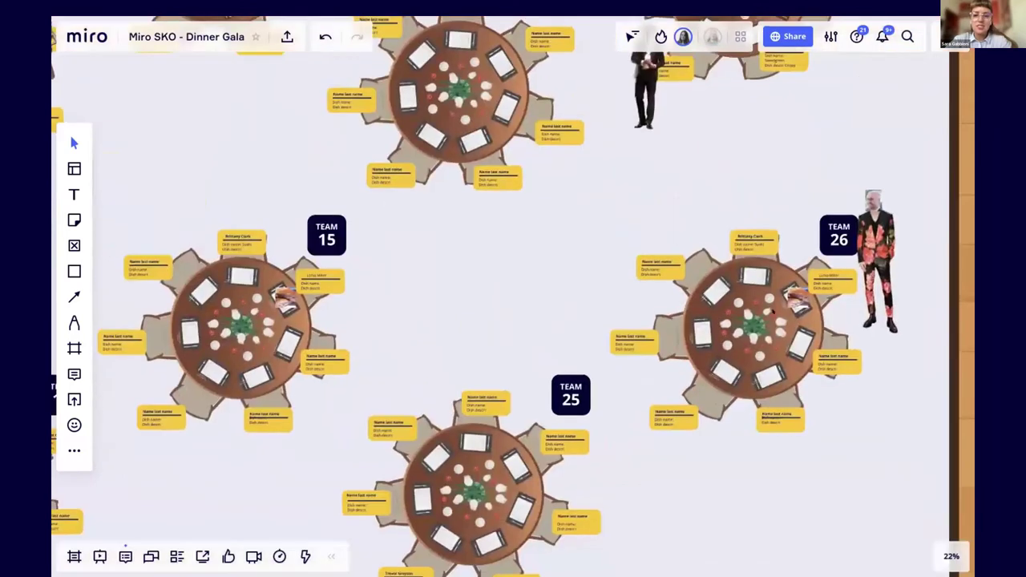
Step: Examine the Team 24 table's dish cards, food pictures and guest avatars up close, and pull back to the neighbouring tables
scroll(762, 211, up, 2)
scroll(762, 210, down, 2)
scroll(741, 162, up, 4)
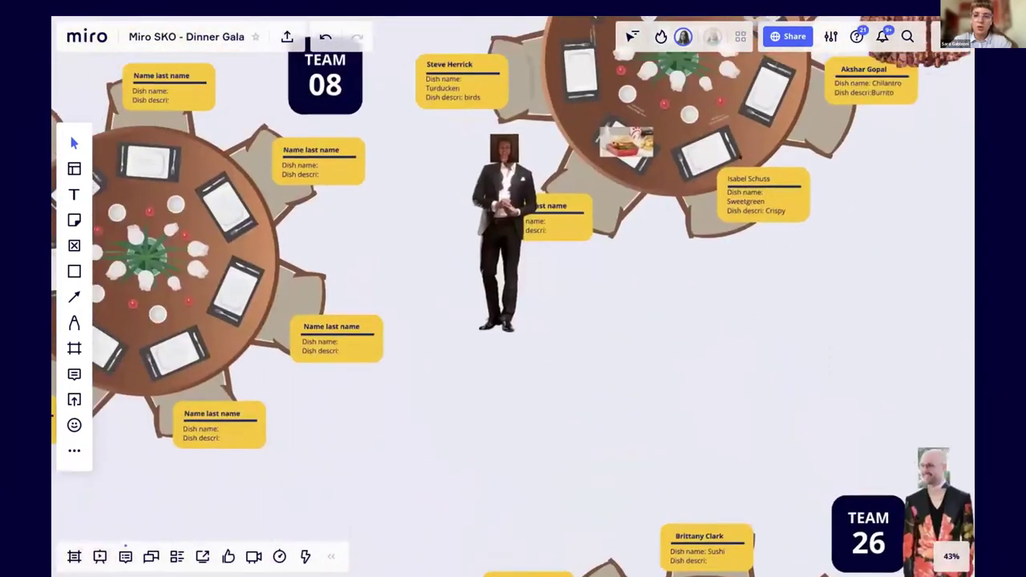
scroll(793, 175, up, 2)
scroll(792, 176, up, 3)
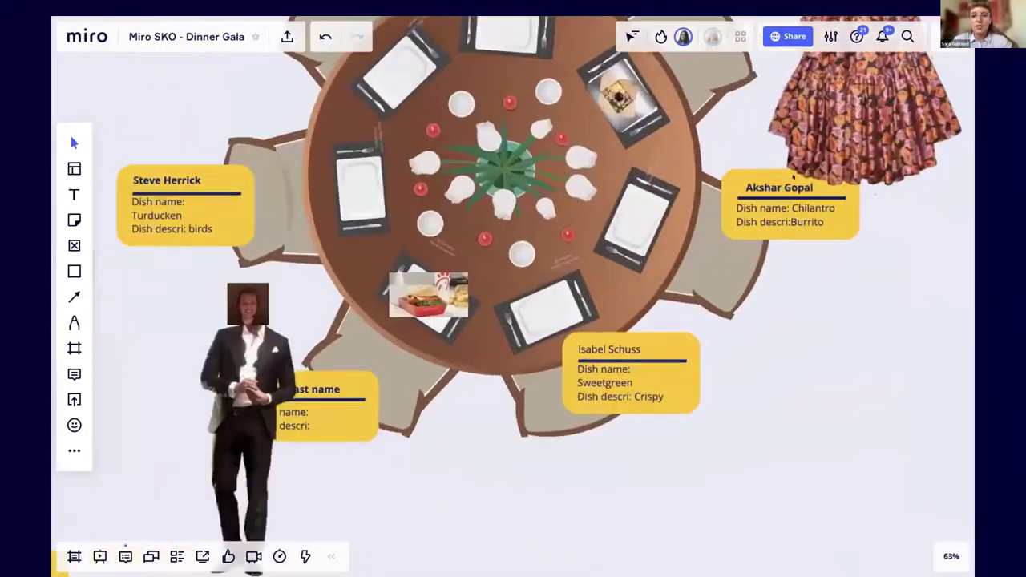
scroll(761, 221, down, 4)
scroll(759, 218, down, 3)
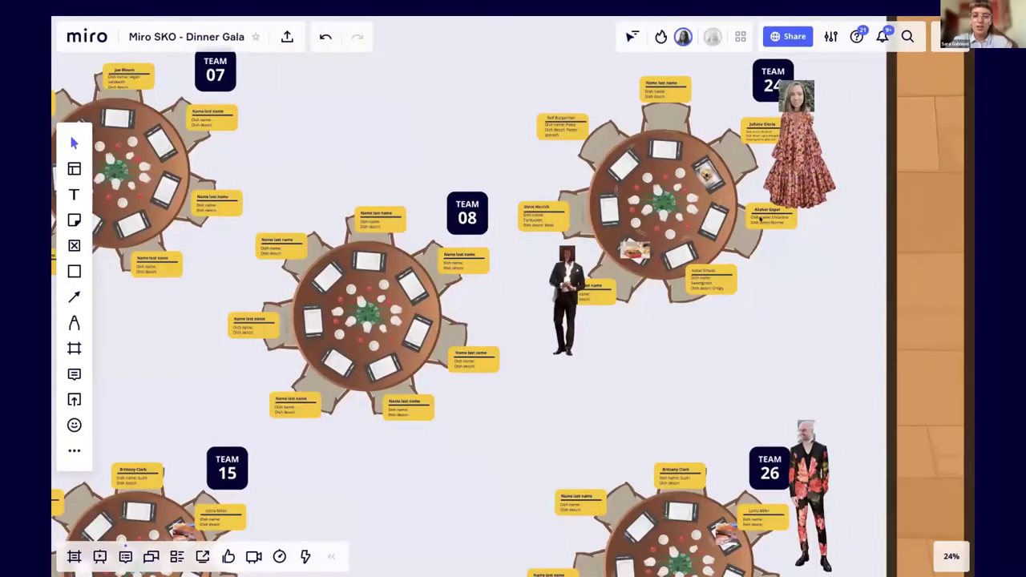
Step: Leave the dinner tables and move on to the Stage station with its big screen, awards wall and podium
scroll(760, 219, down, 2)
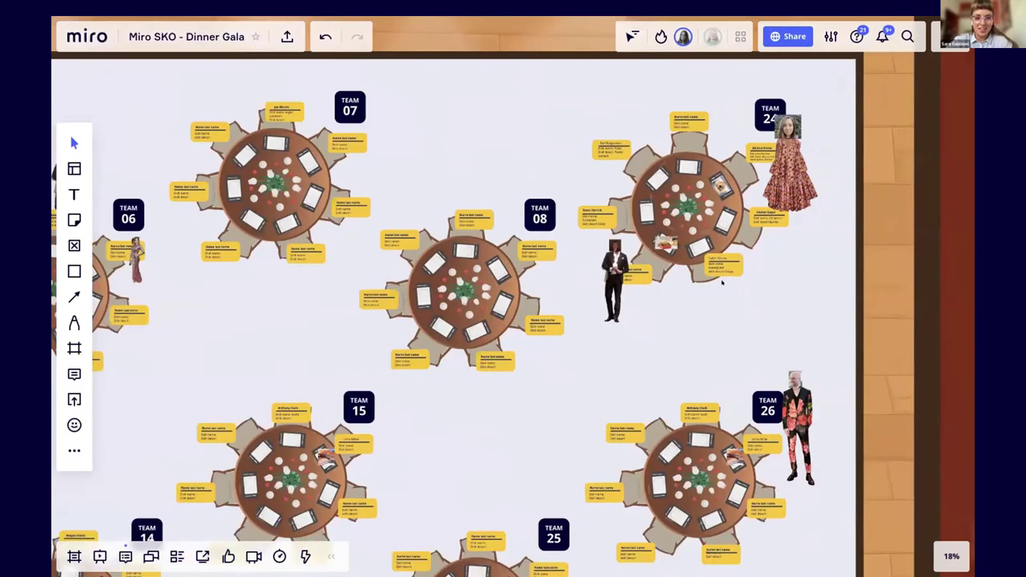
scroll(726, 273, down, 3)
scroll(723, 280, down, 3)
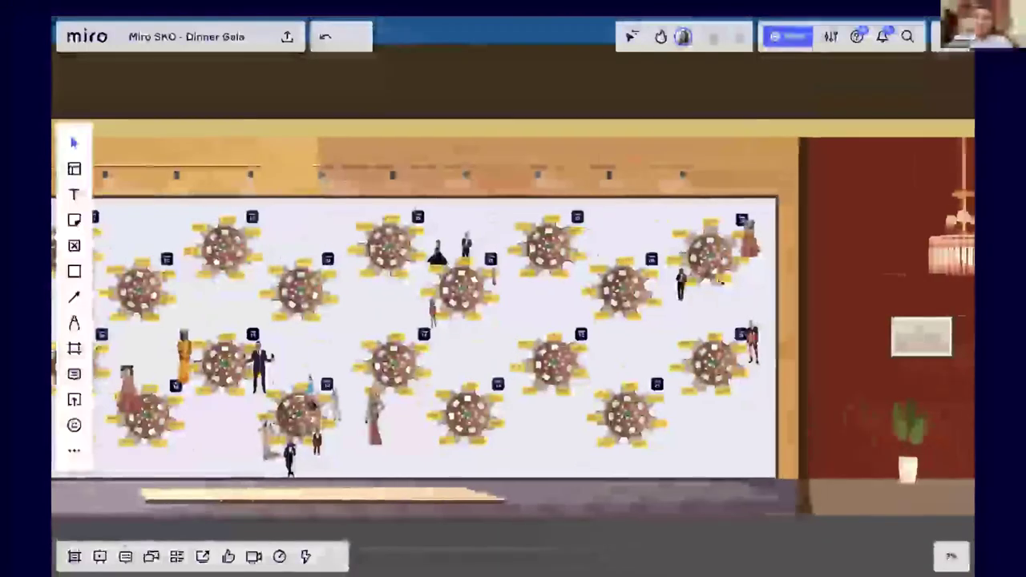
scroll(722, 282, right, 10)
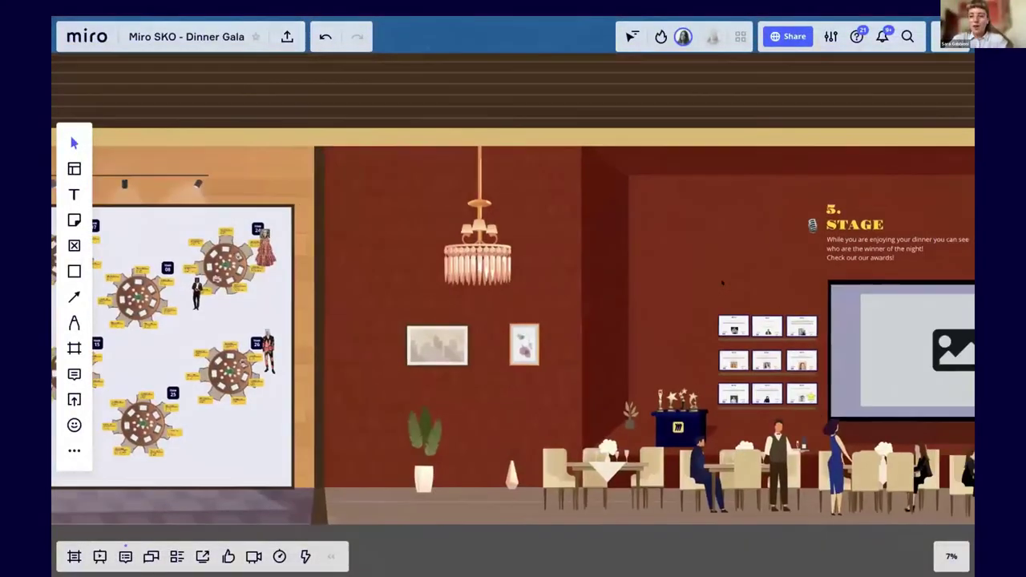
scroll(722, 282, right, 4)
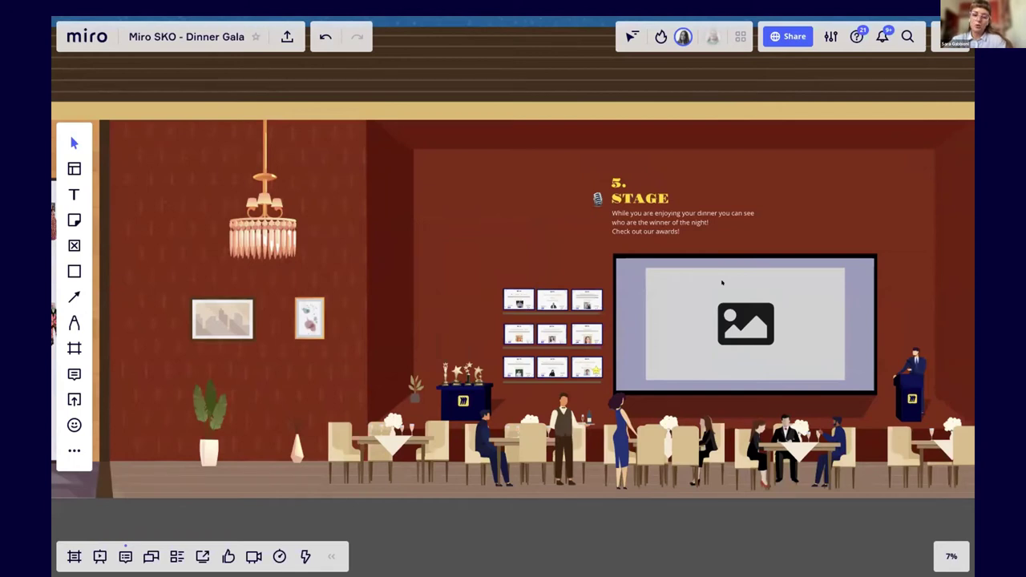
scroll(721, 282, up, 5)
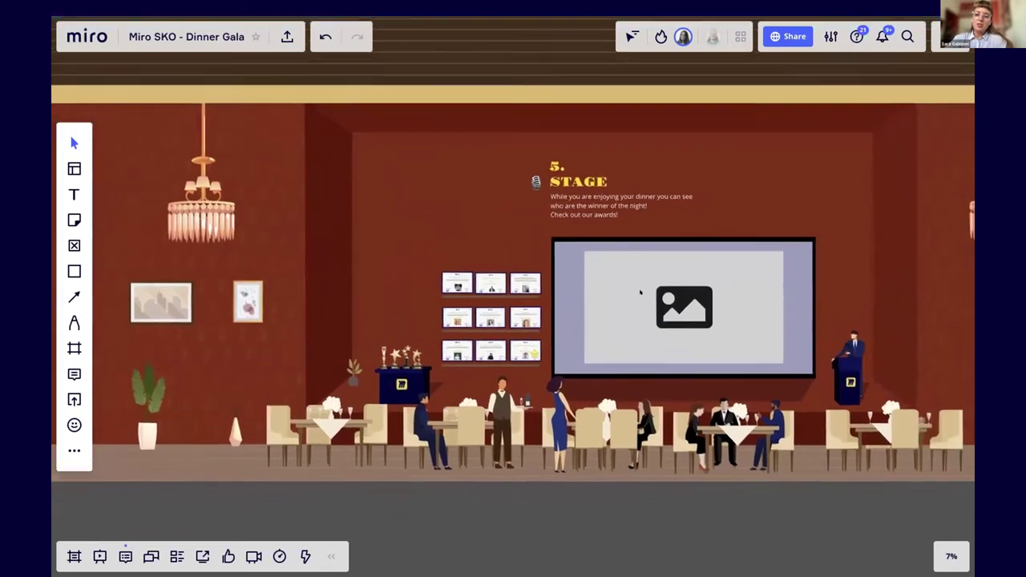
scroll(640, 293, right, 1)
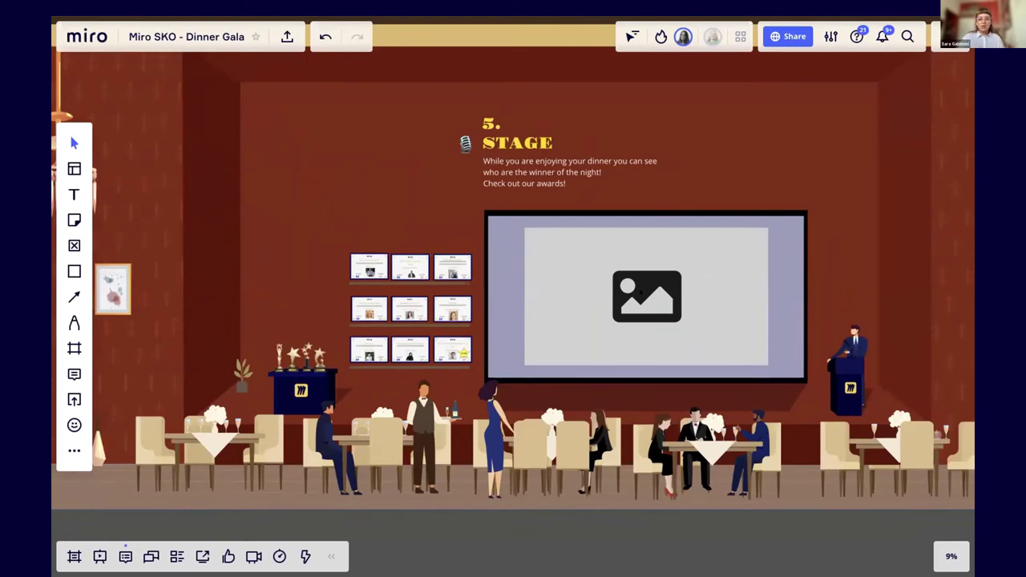
Step: Close in on the award certificates beside the stage screen, down to the "Mountain Climber: Sales" and "Mountain Climber: CS" awards
scroll(353, 271, up, 5)
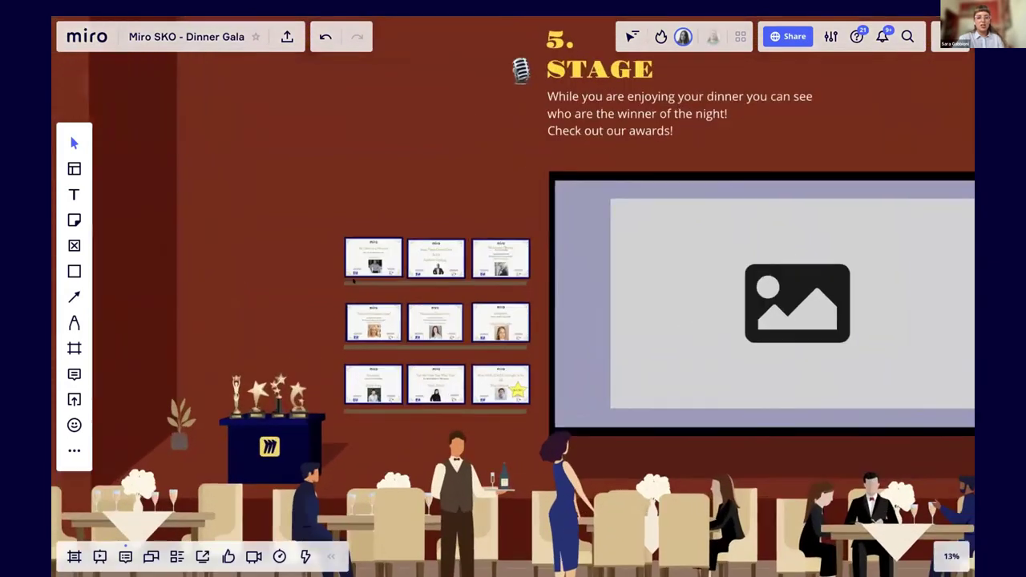
scroll(371, 238, up, 5)
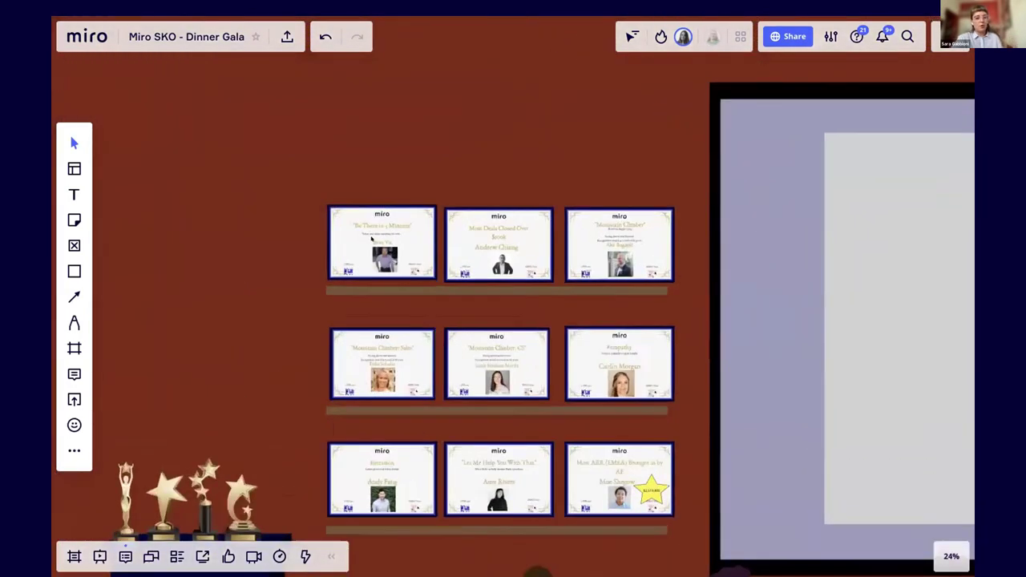
scroll(370, 279, down, 4)
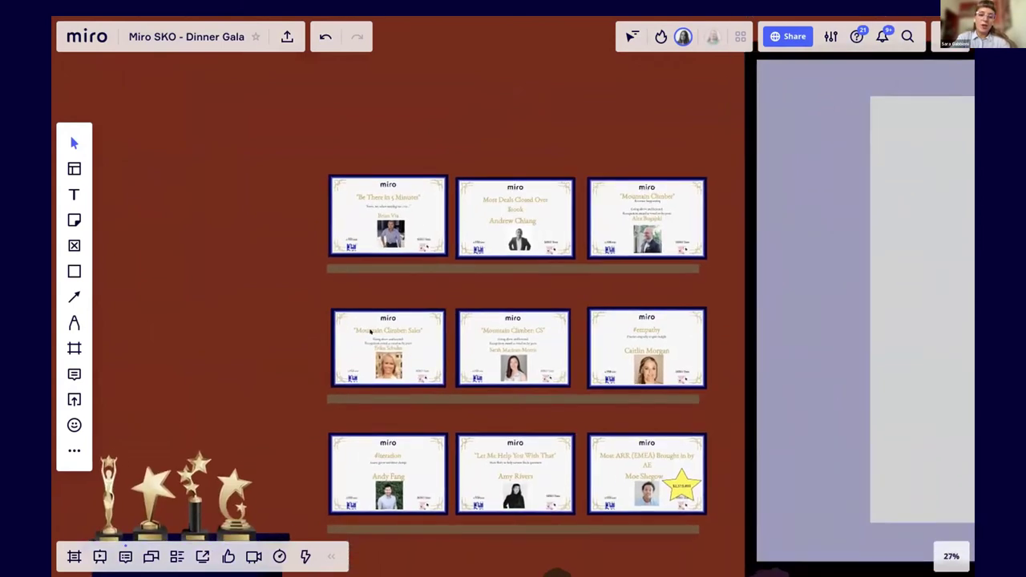
scroll(370, 331, up, 2)
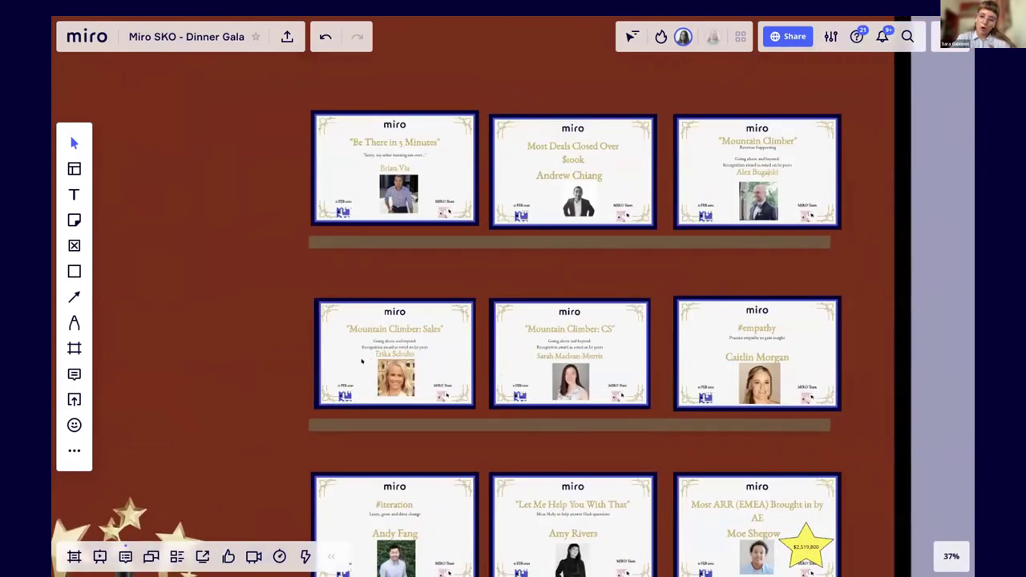
scroll(362, 362, up, 4)
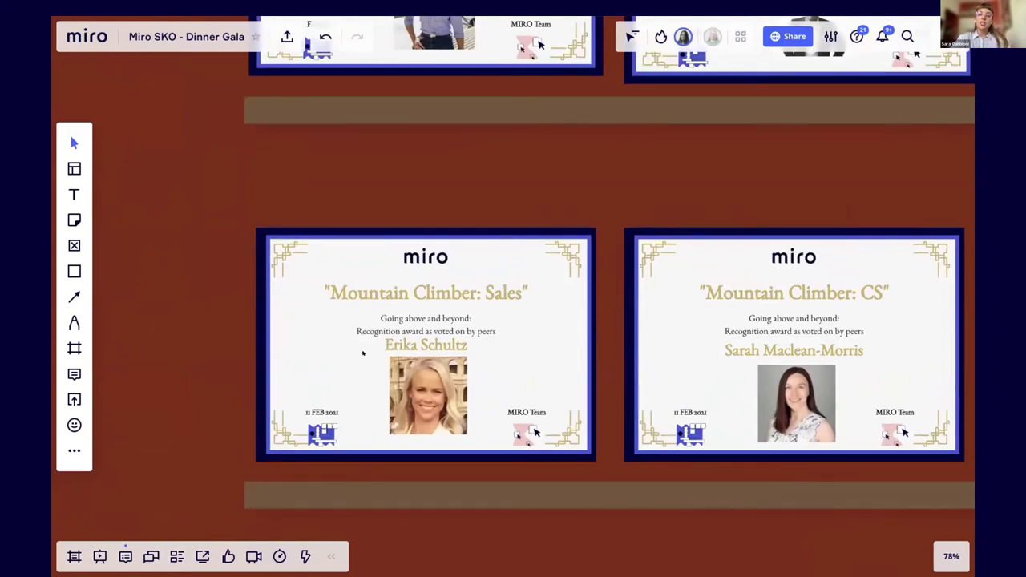
Step: Pull back from the certificates to show the full awards wall with the trophies and the stage screen
scroll(363, 353, down, 5)
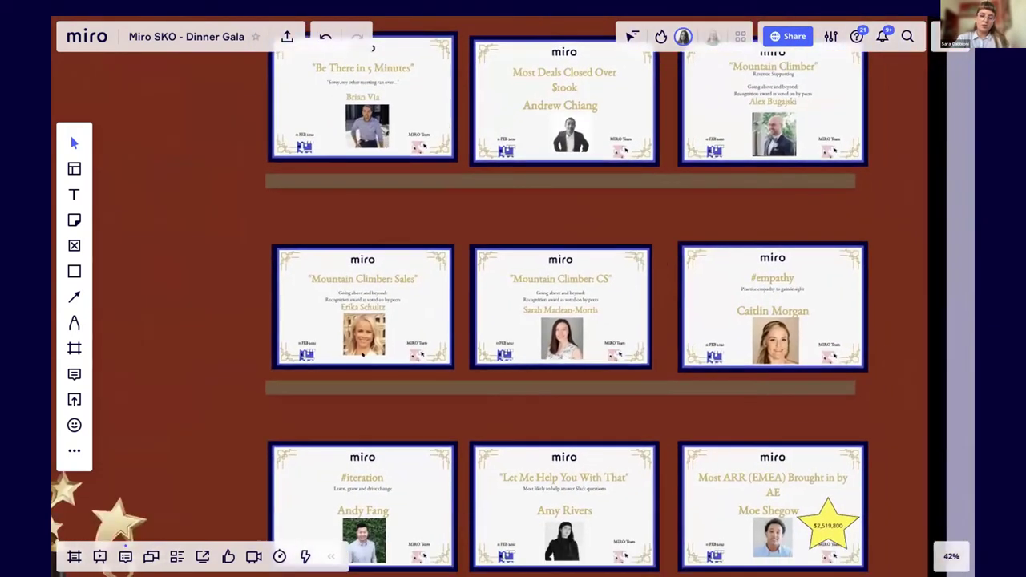
scroll(363, 352, down, 2)
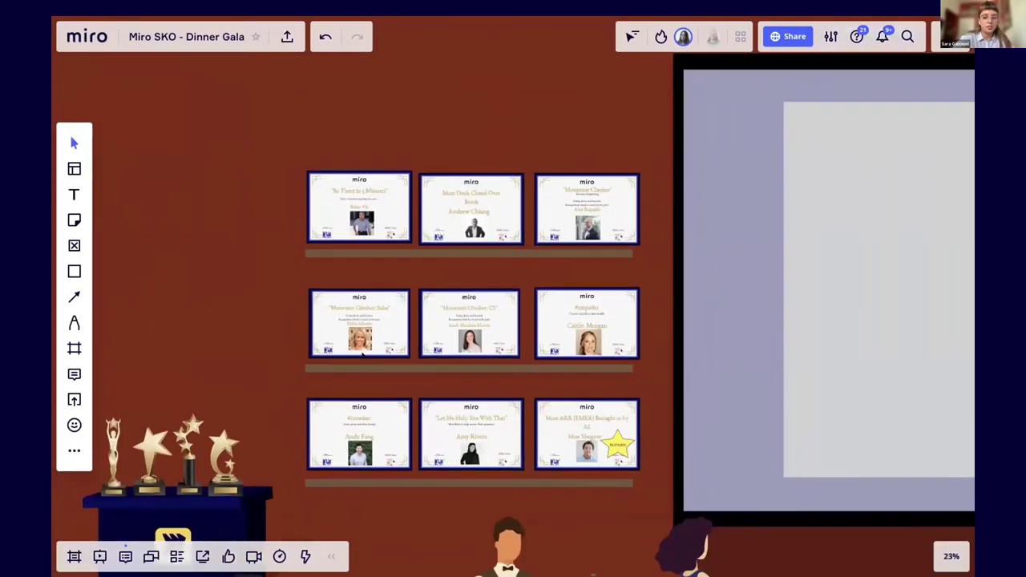
scroll(362, 353, down, 3)
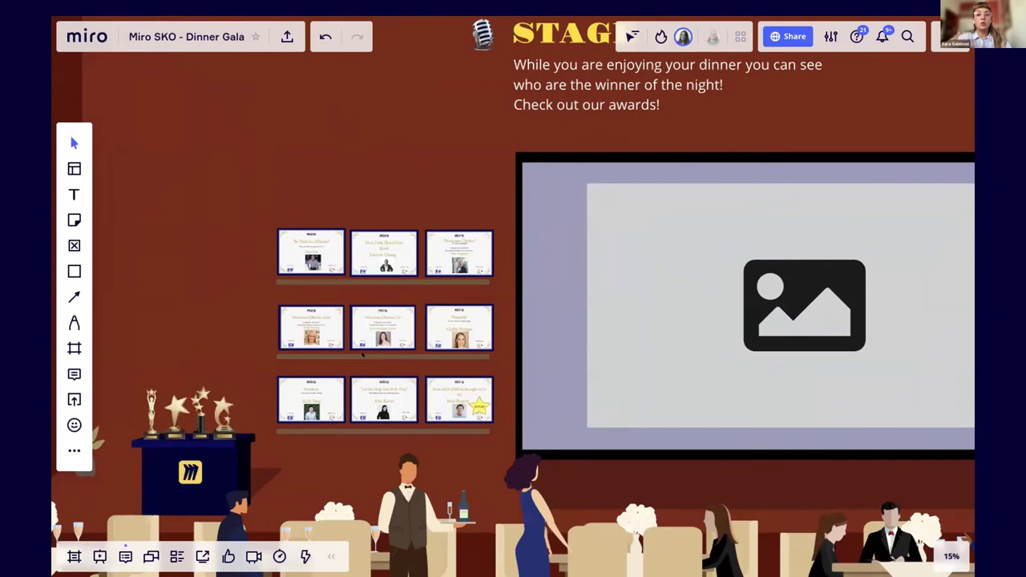
Step: Pull back from the awards wall and move past the stage and piano to the Night Activities station
scroll(494, 352, down, 3)
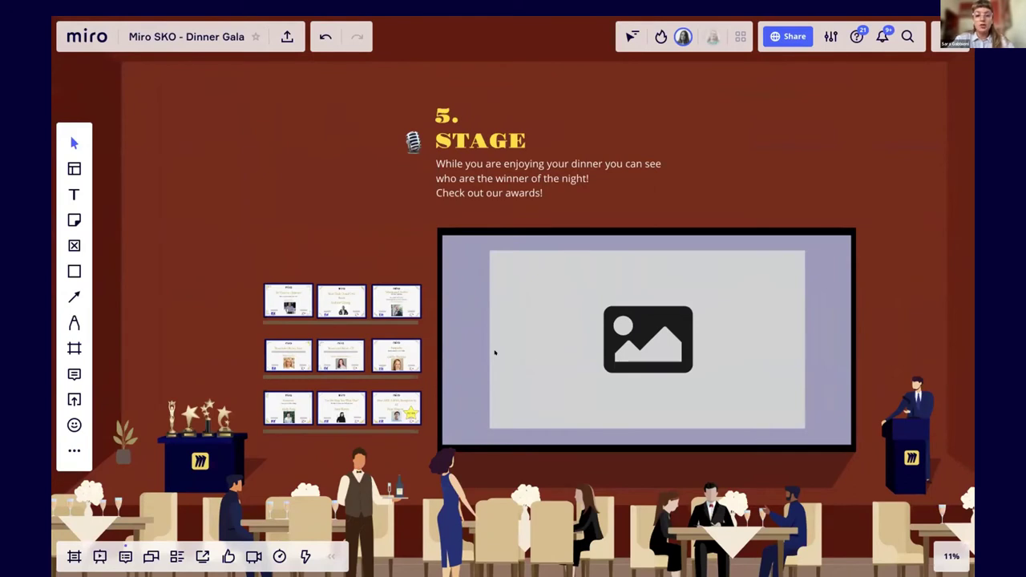
scroll(548, 351, down, 3)
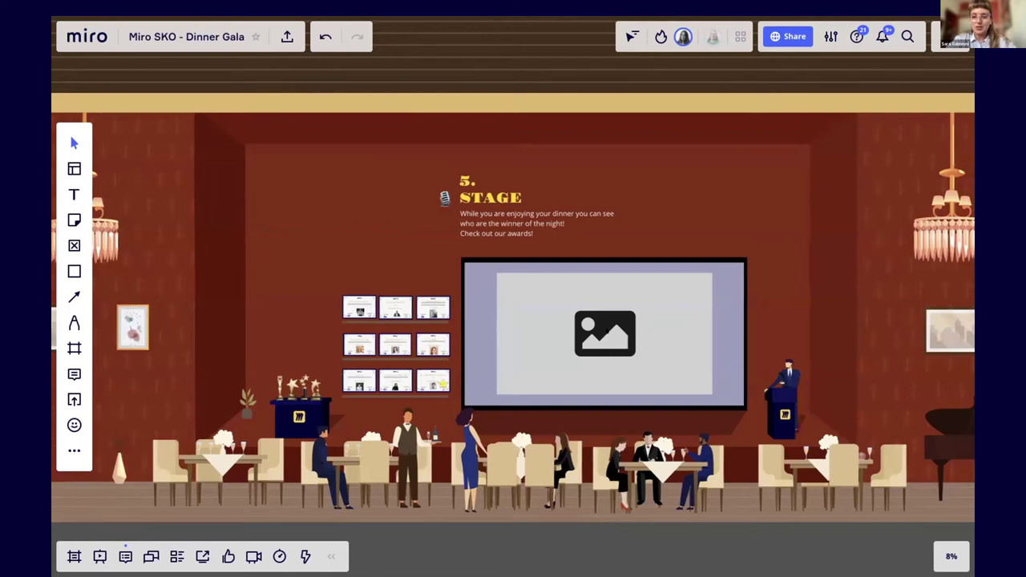
scroll(606, 332, right, 10)
scroll(606, 331, right, 1)
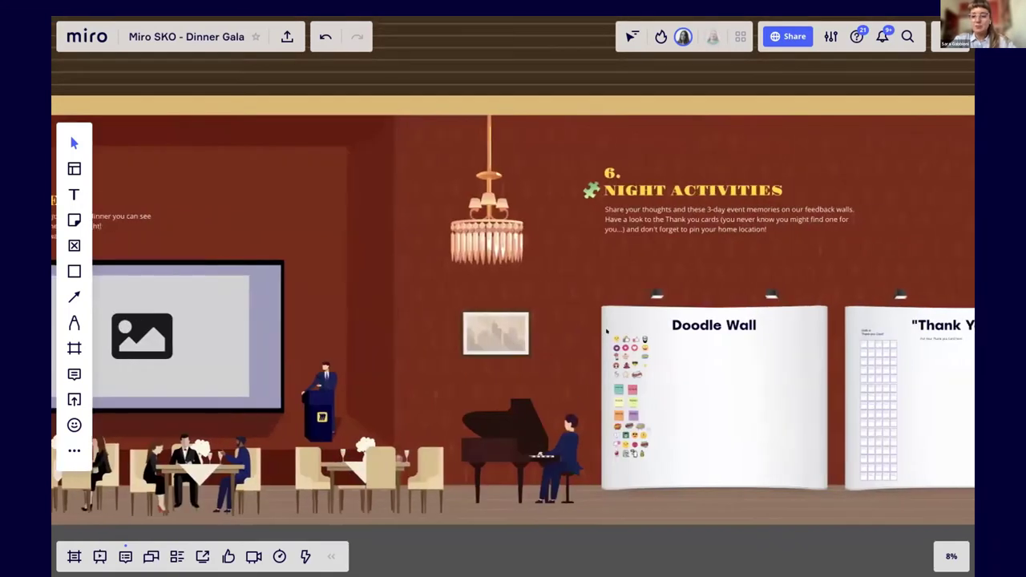
scroll(606, 332, down, 3)
scroll(606, 332, right, 2)
scroll(607, 331, right, 5)
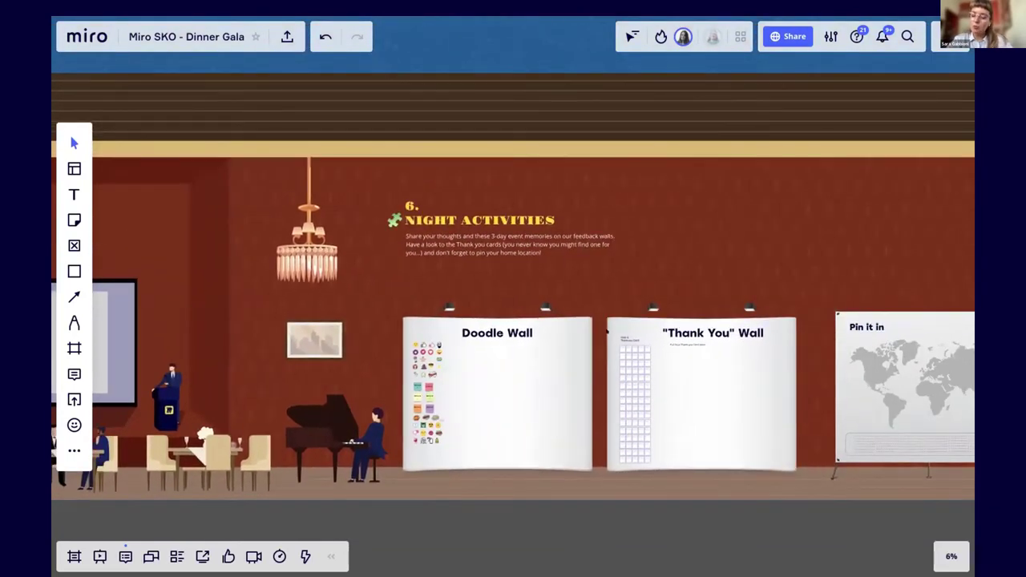
Step: Close in on the Doodle Wall to show its stickers, emojis and sticky notes
scroll(452, 344, up, 4)
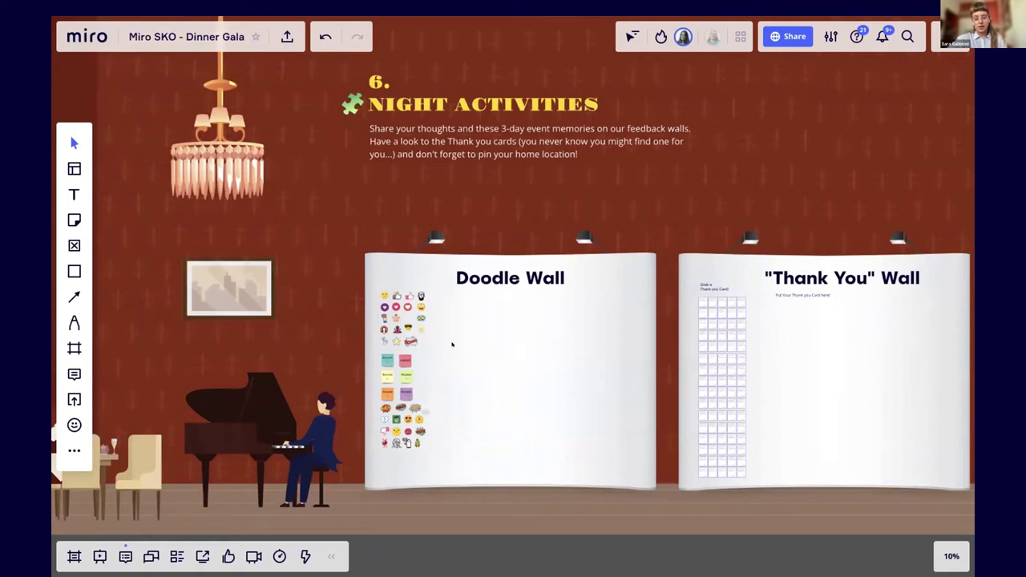
scroll(392, 353, up, 5)
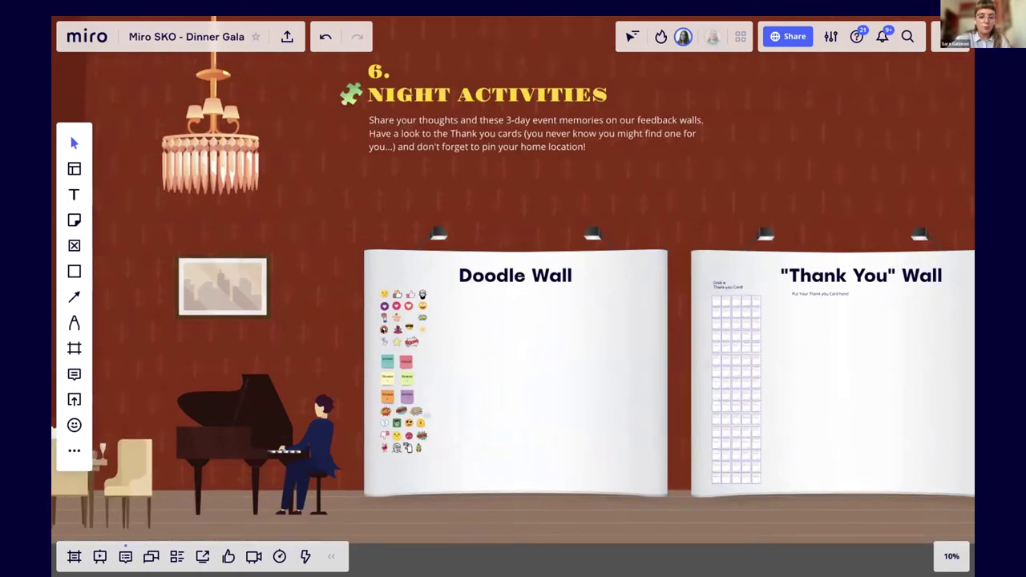
scroll(392, 352, down, 2)
scroll(381, 331, down, 2)
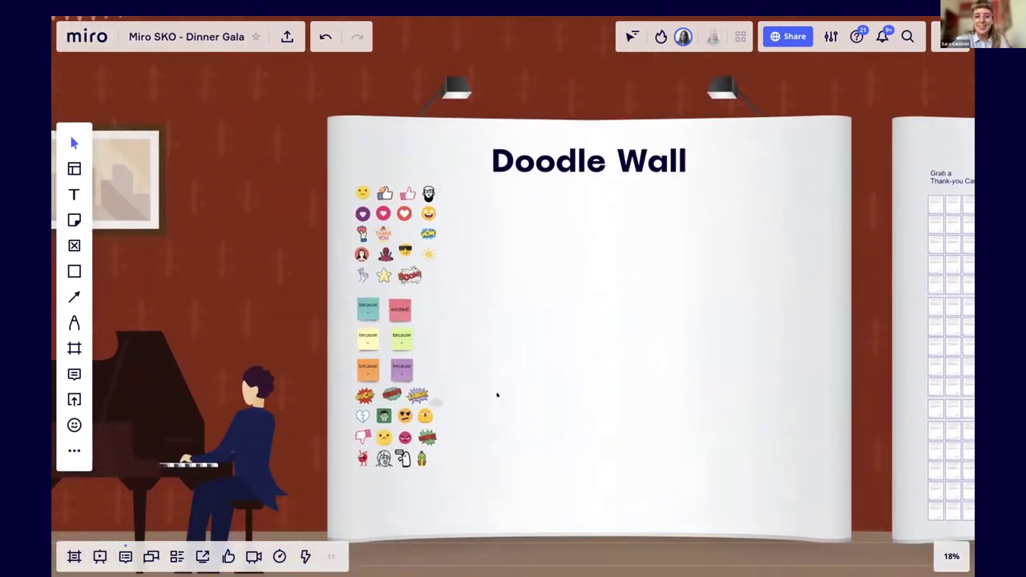
scroll(497, 394, right, 4)
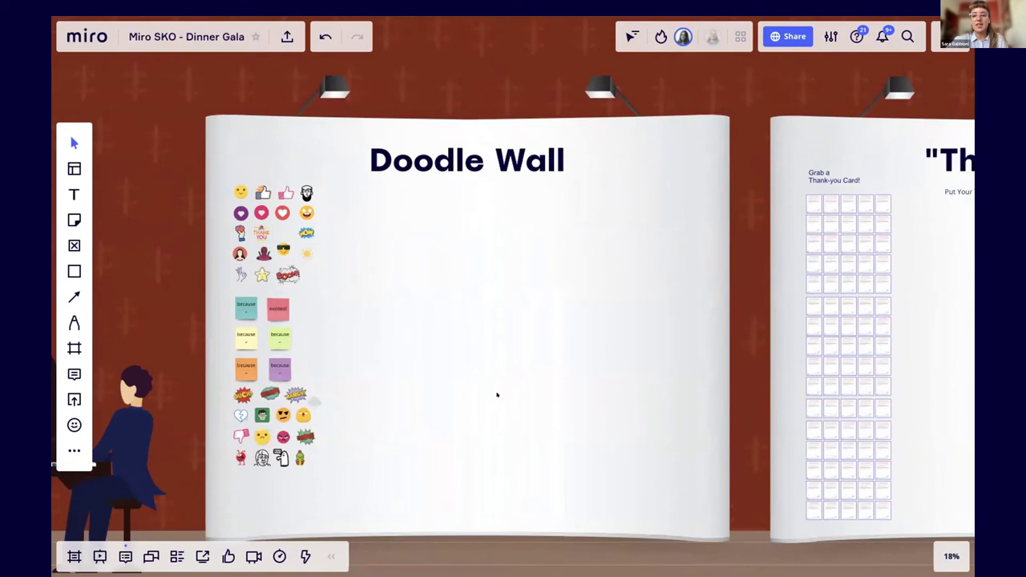
Step: Examine the "Thank You" Wall and its thank-you card template up close, and return to the full wall
scroll(497, 394, right, 10)
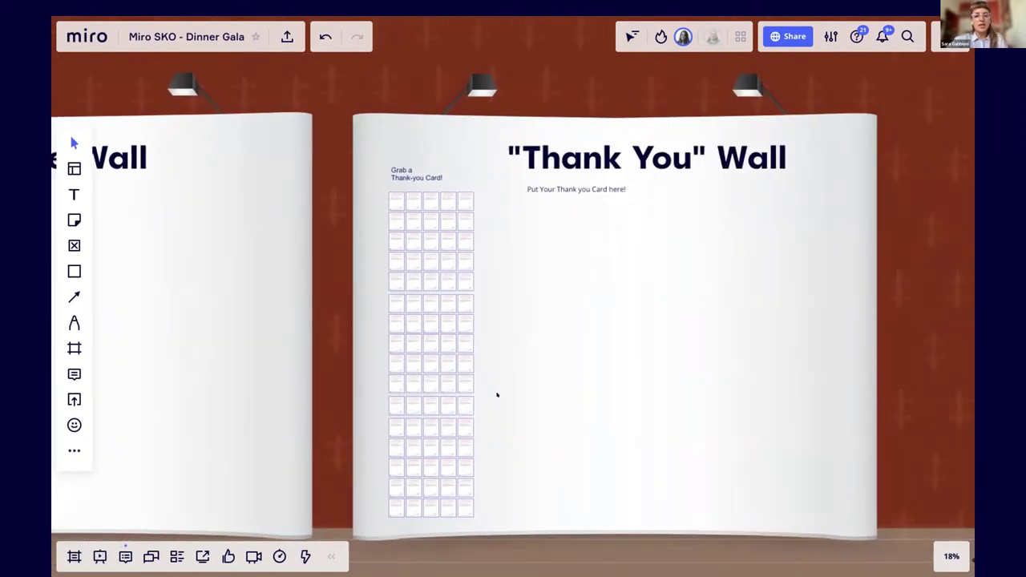
scroll(425, 321, up, 5)
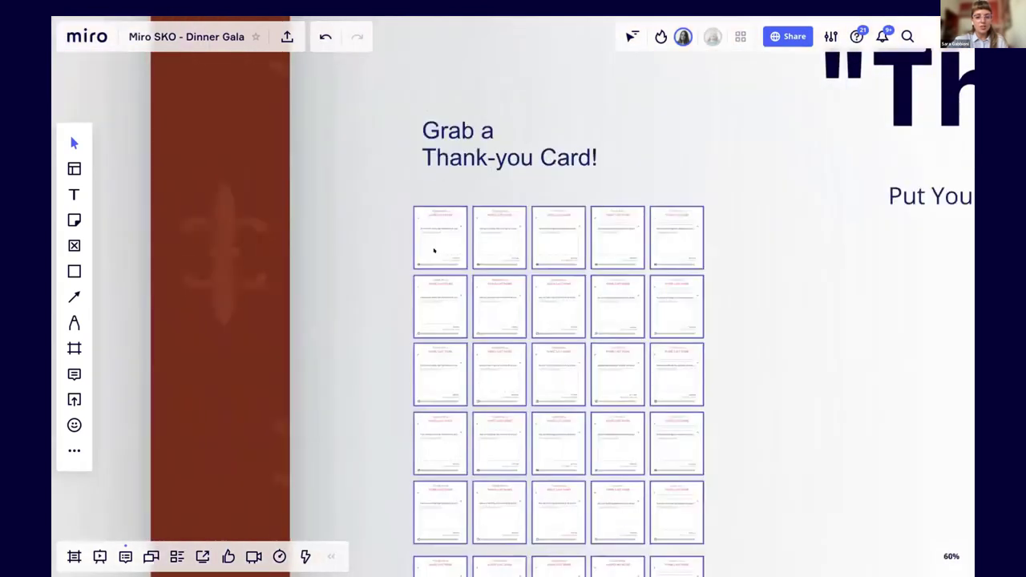
scroll(433, 251, up, 8)
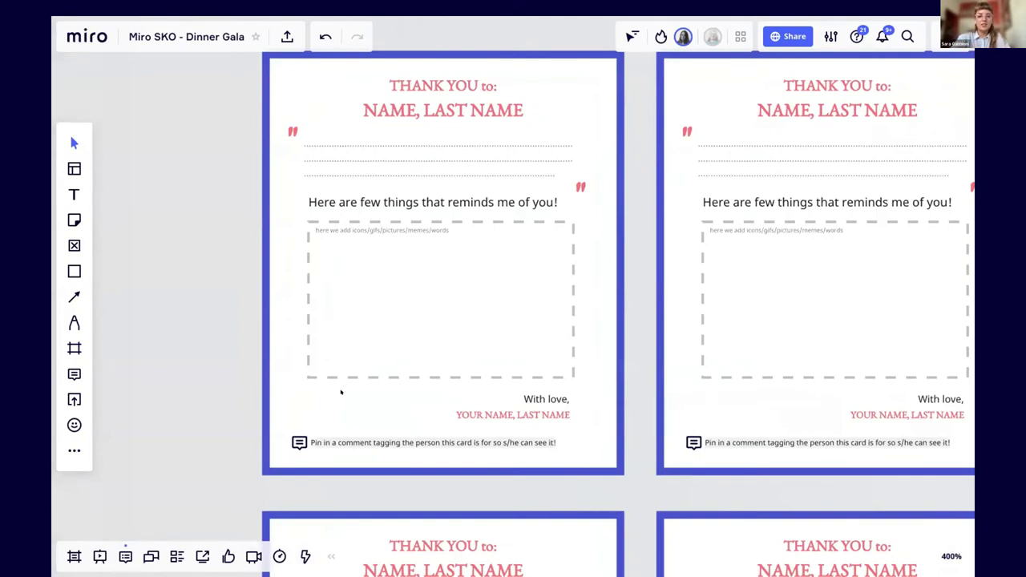
scroll(340, 392, down, 10)
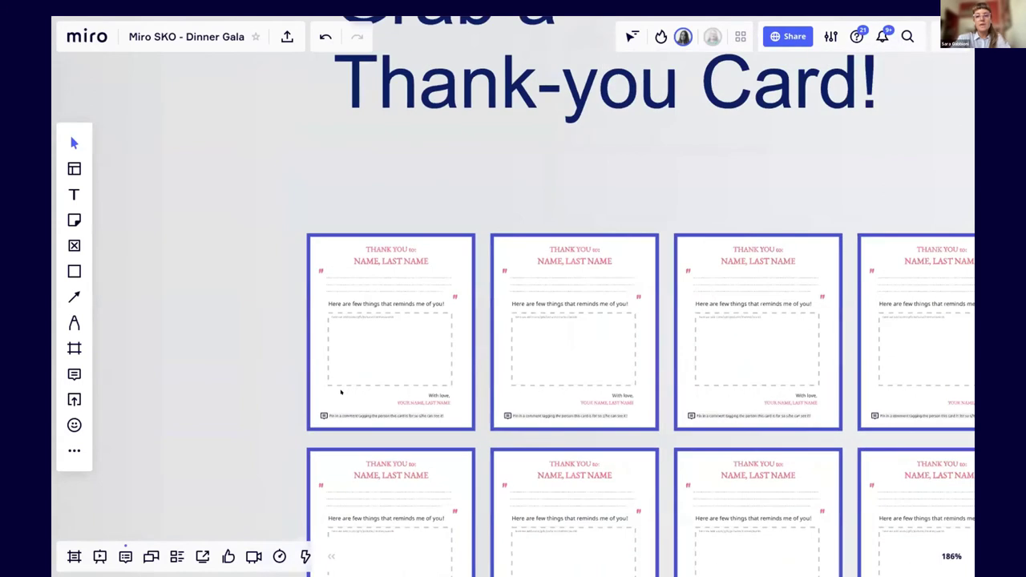
scroll(340, 392, down, 6)
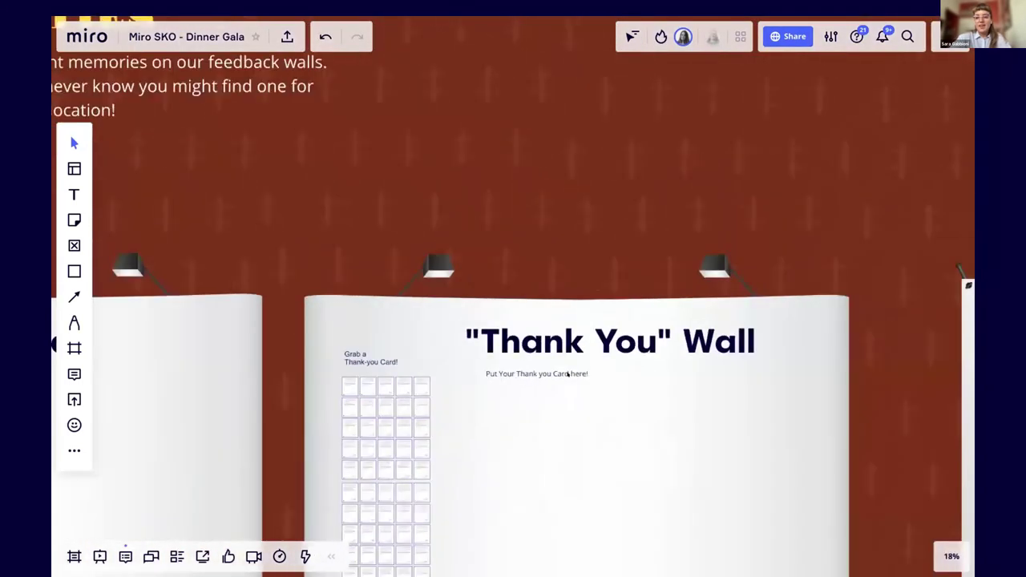
Step: Move on to the "Pin it in" world map board and dismiss the options opened on it
scroll(567, 372, right, 10)
scroll(568, 374, right, 4)
scroll(568, 375, down, 1)
right_click(568, 375)
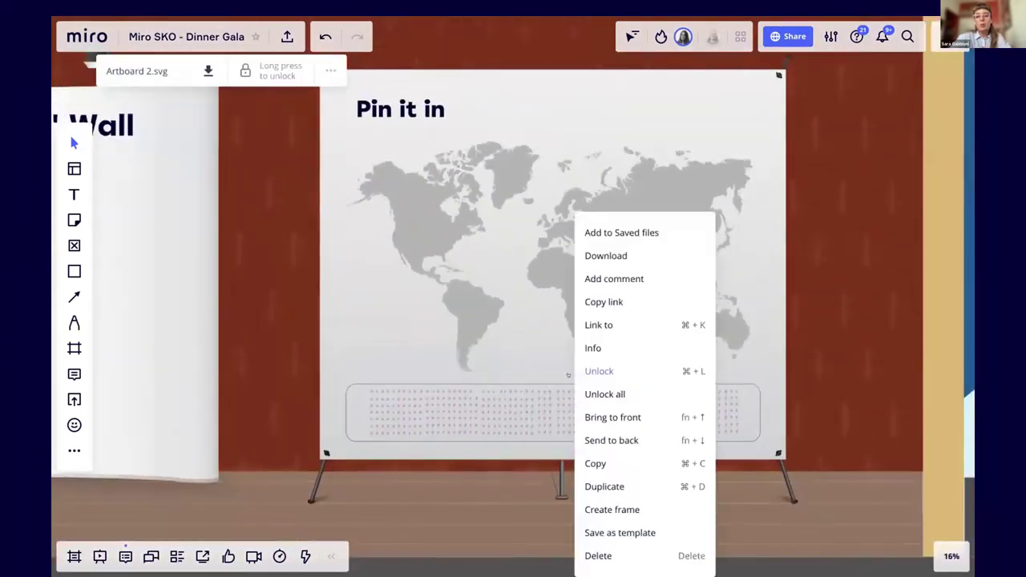
click(269, 351)
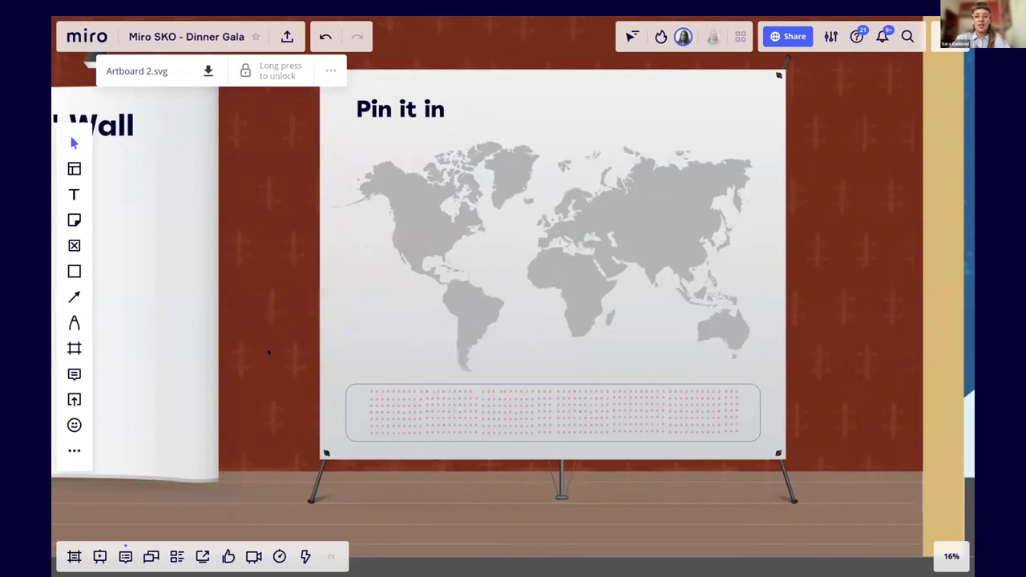
Step: Show the farewell scene outside the building with the snowy hill, limousine and goodbye message
scroll(268, 352, down, 3)
scroll(382, 341, right, 3)
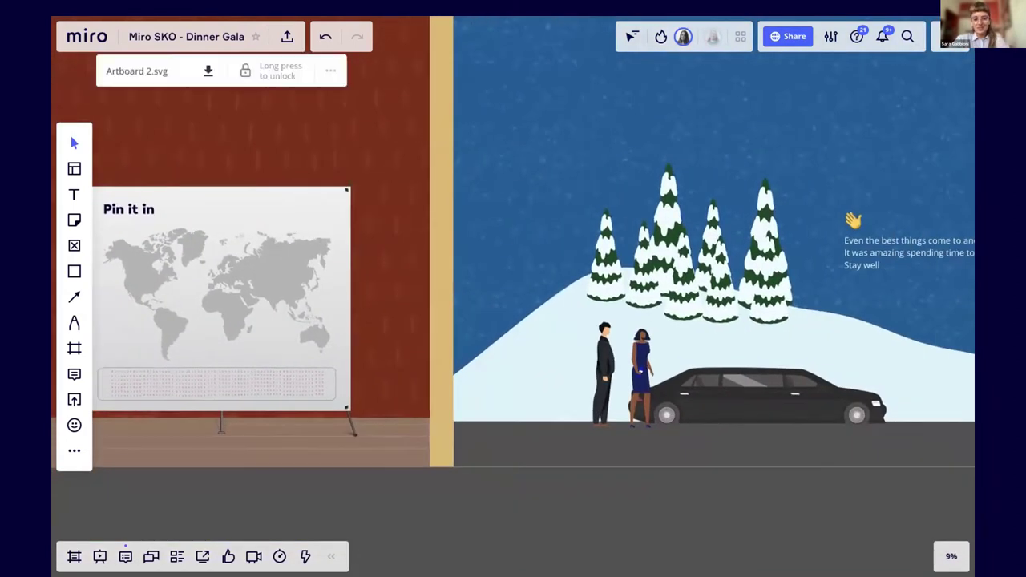
scroll(597, 363, left, 1)
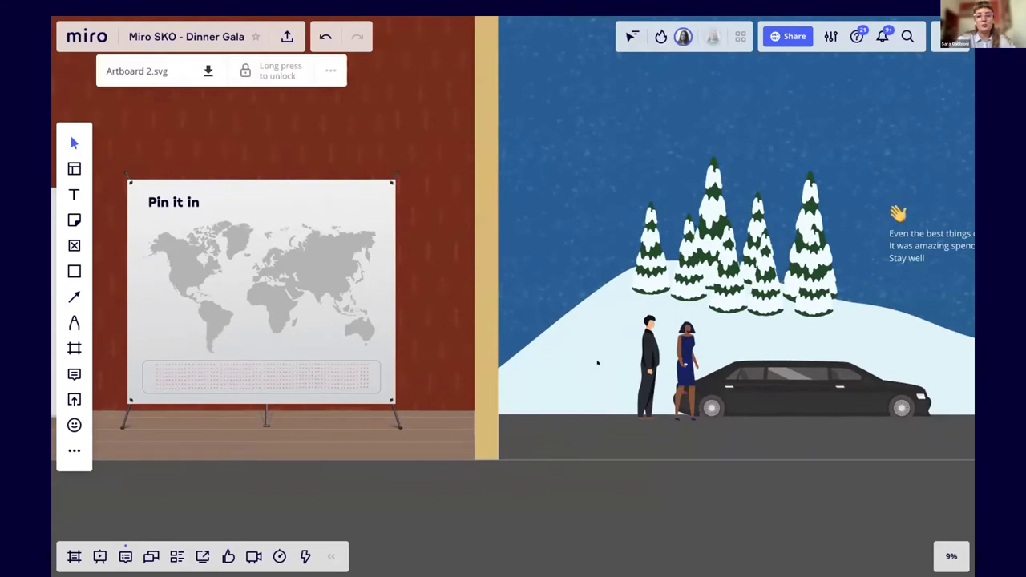
scroll(597, 363, down, 5)
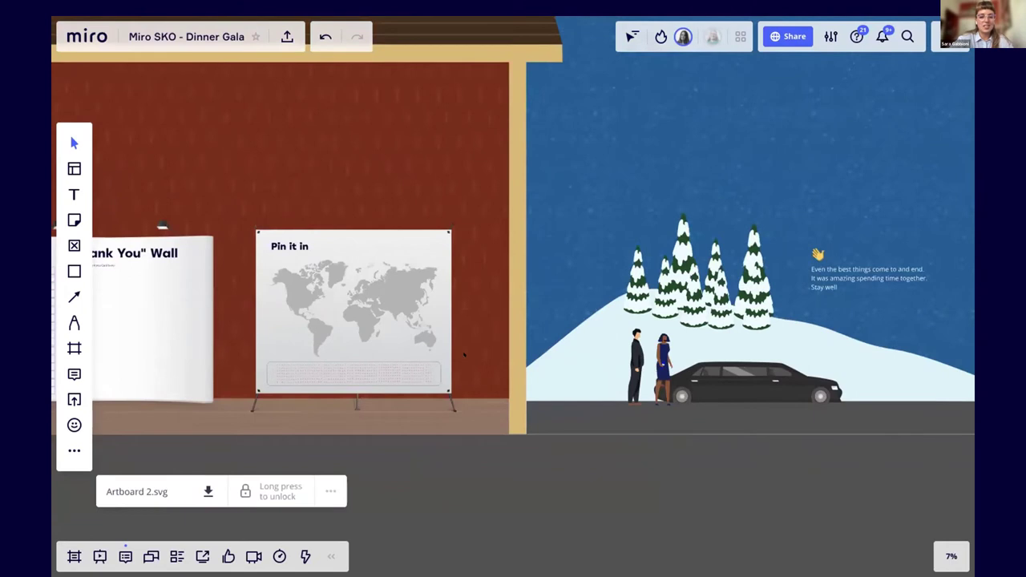
Step: Pull back to an overview of the gala building and travel from the farewell scene back to the dinner room
scroll(463, 355, left, 3)
scroll(464, 355, down, 2)
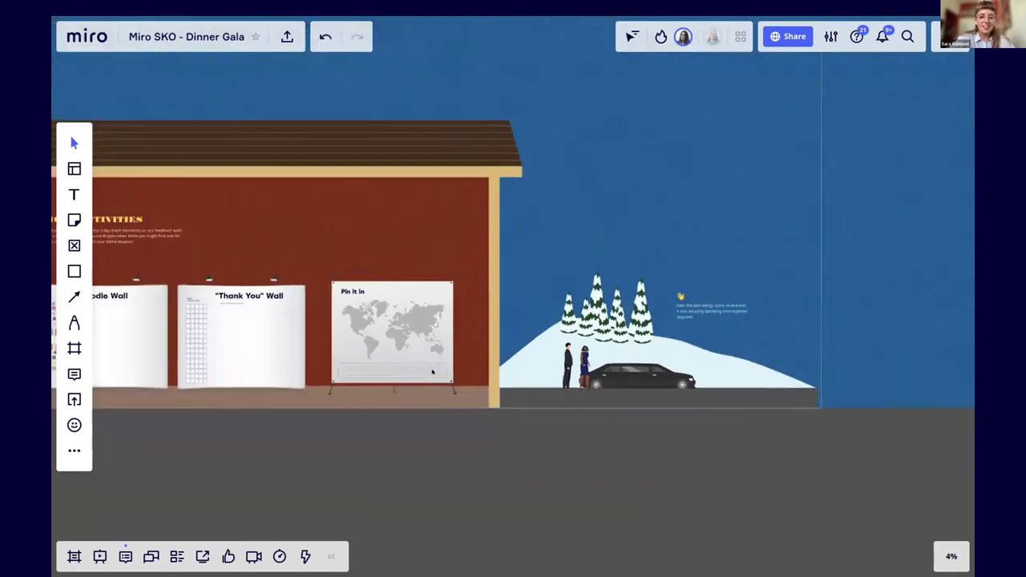
scroll(449, 362, left, 5)
scroll(432, 371, down, 3)
scroll(432, 371, left, 4)
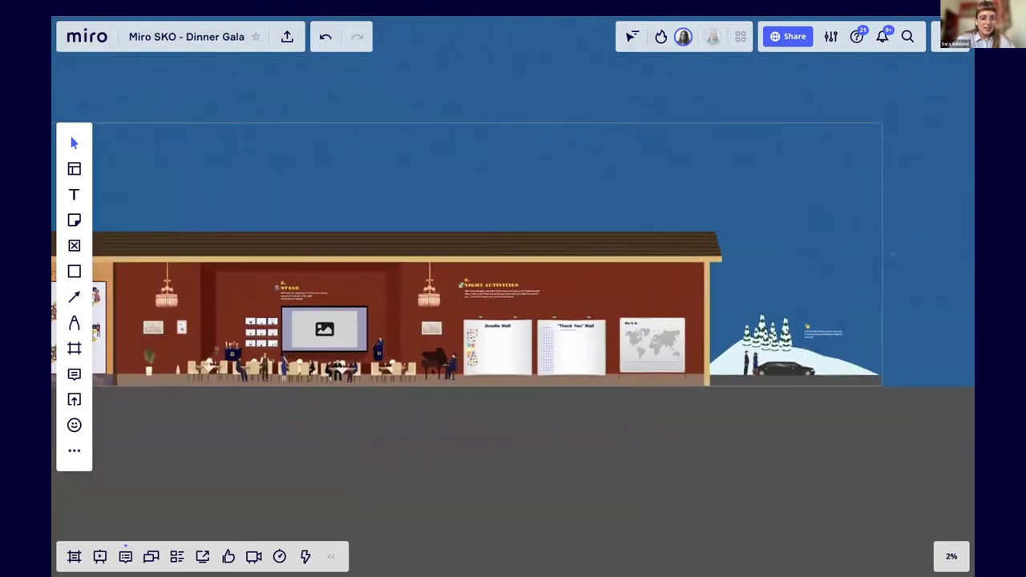
scroll(432, 371, left, 4)
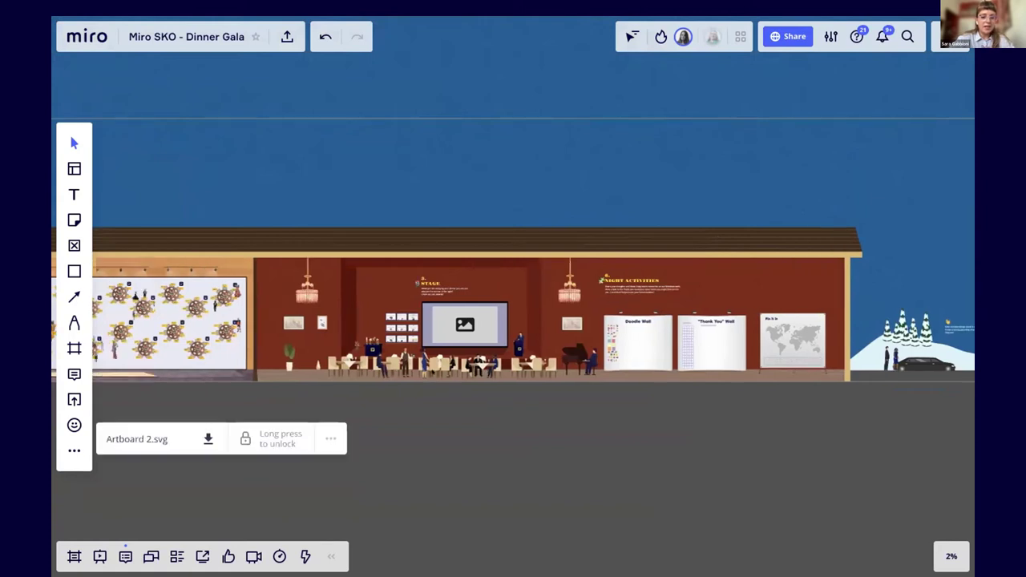
scroll(435, 454, left, 1)
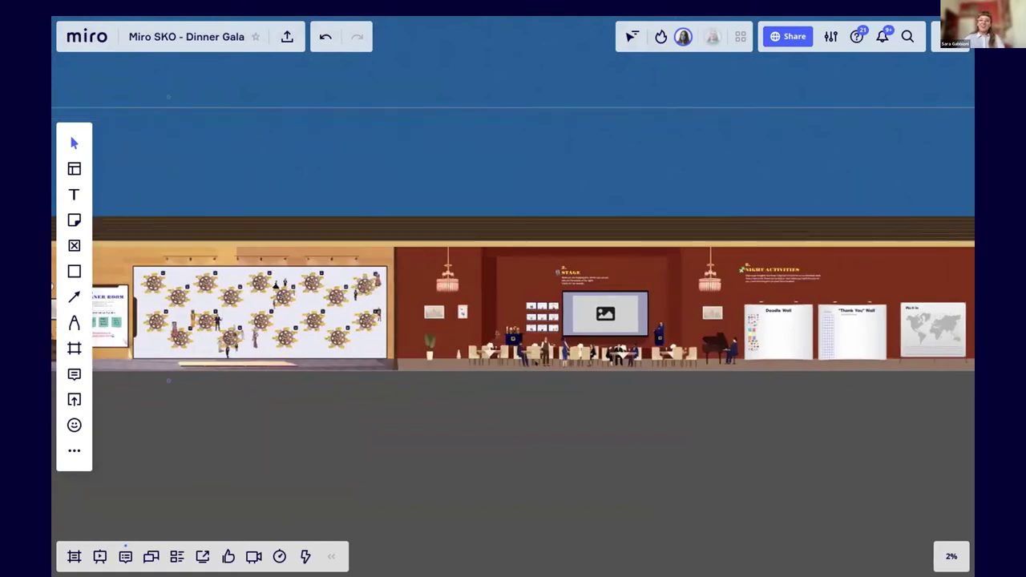
scroll(422, 495, left, 4)
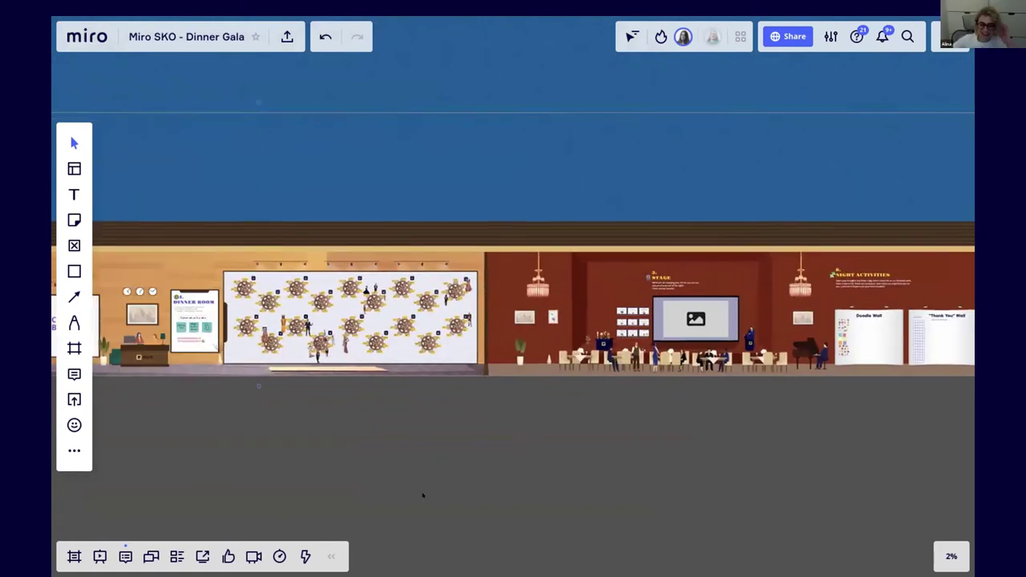
Step: Continue back through the building entrance and the Photo Booth to the Red Carpet
click(421, 494)
scroll(422, 548, left, 6)
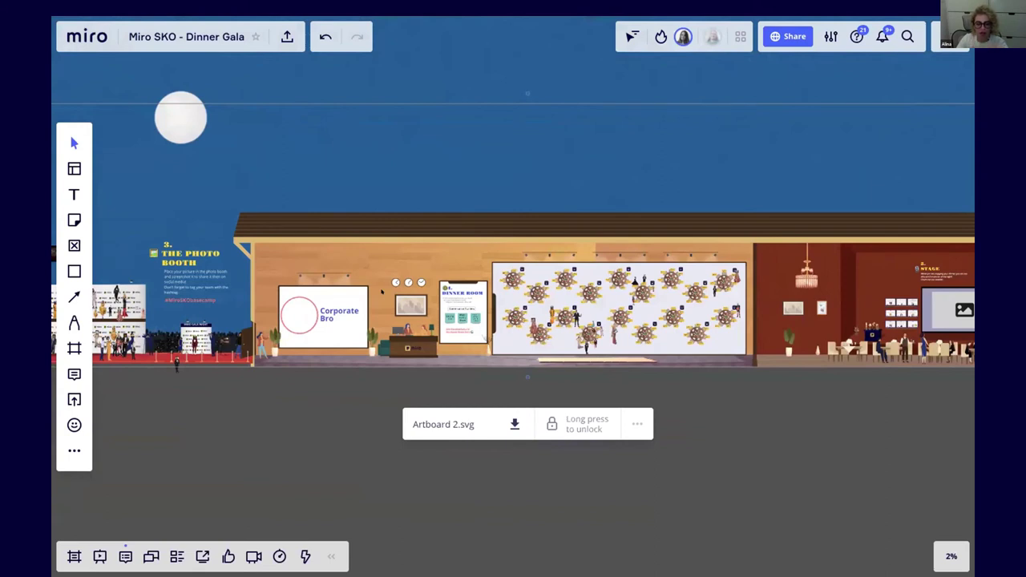
scroll(382, 291, down, 3)
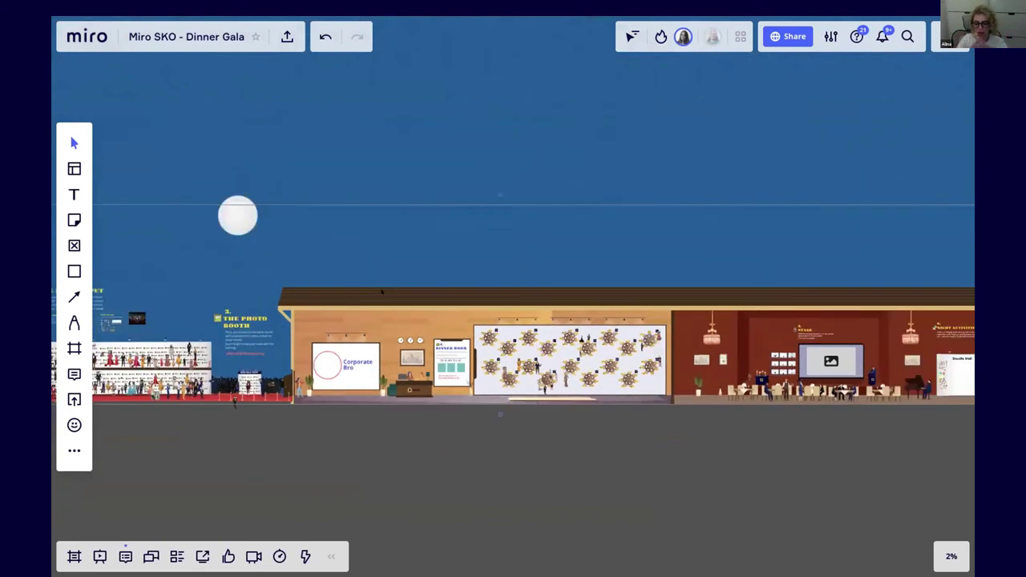
scroll(381, 290, left, 3)
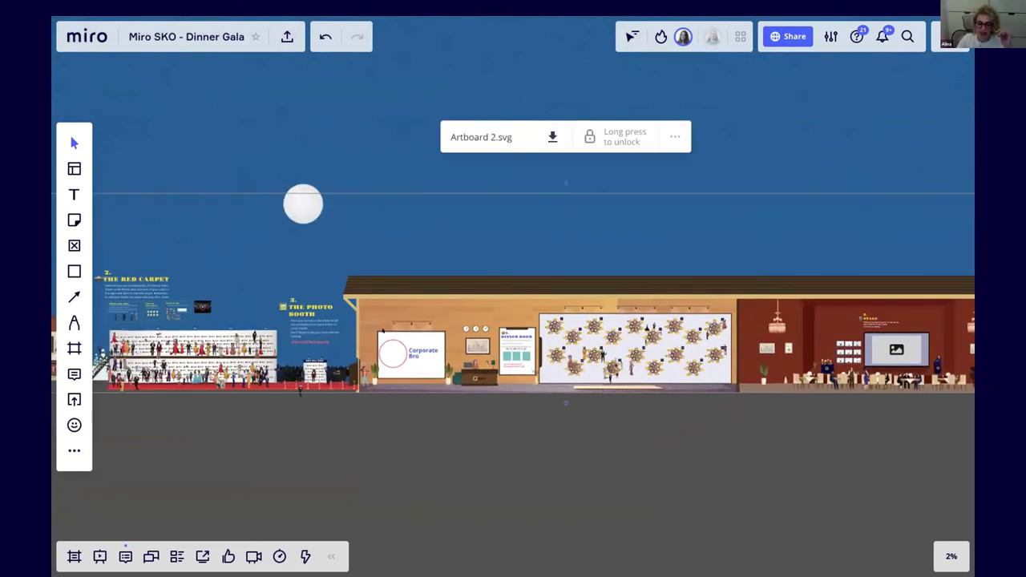
scroll(382, 329, up, 3)
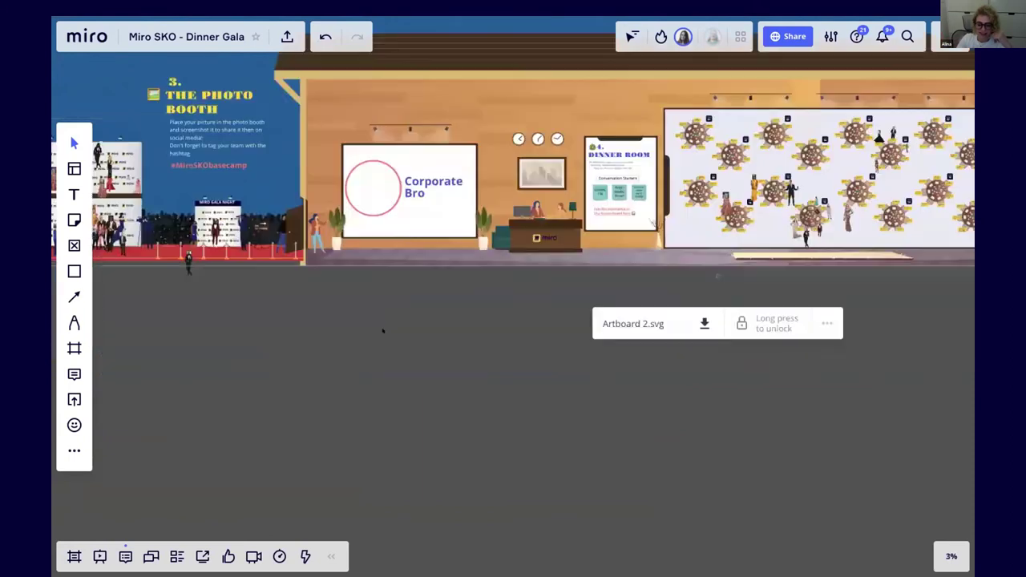
scroll(382, 329, left, 5)
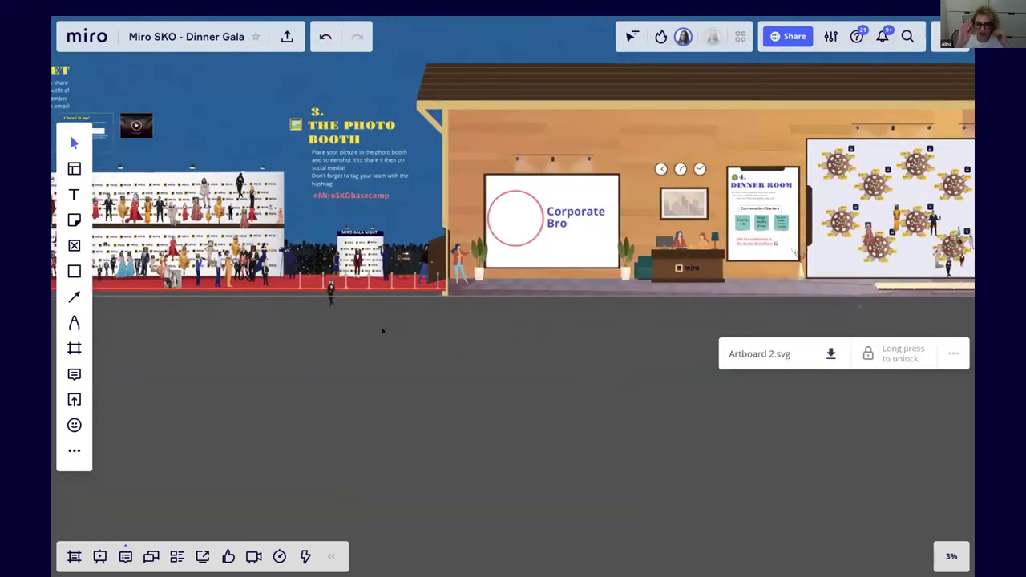
scroll(382, 329, left, 5)
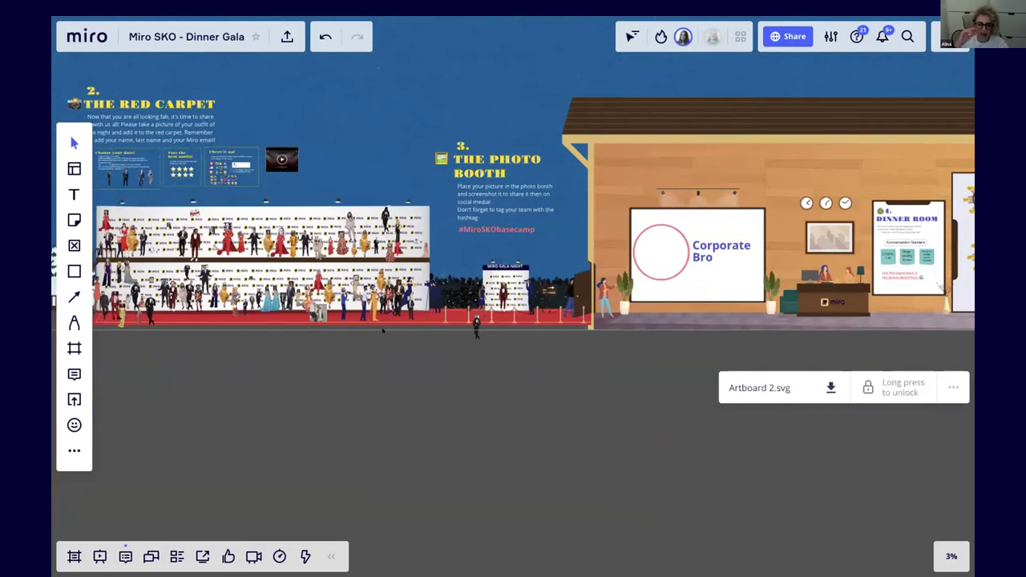
scroll(382, 329, left, 5)
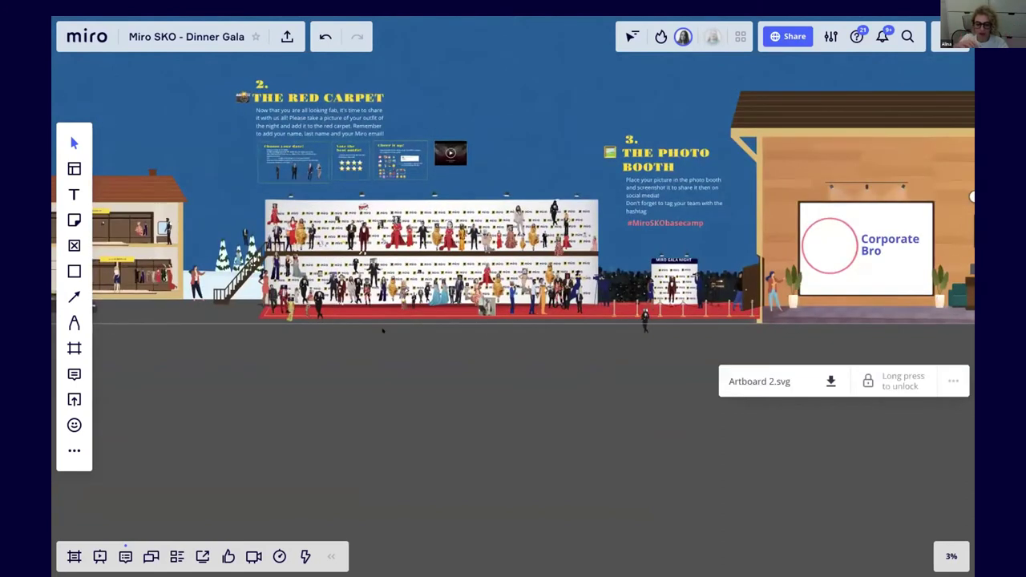
Step: Widen the view to show the Glam It Up, Red Carpet, Photo Booth and Dinner Room stations together
scroll(382, 330, down, 3)
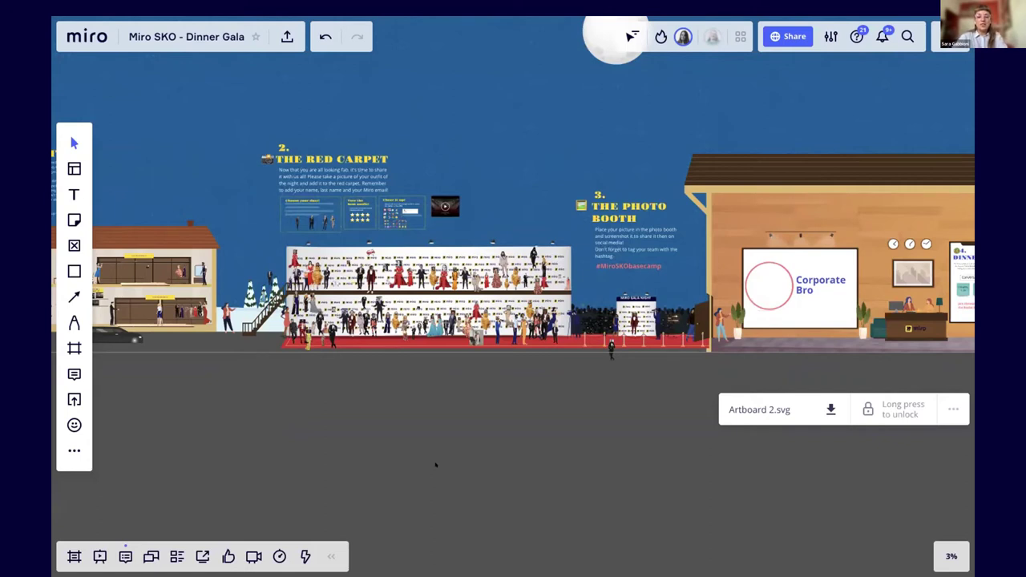
scroll(435, 464, down, 5)
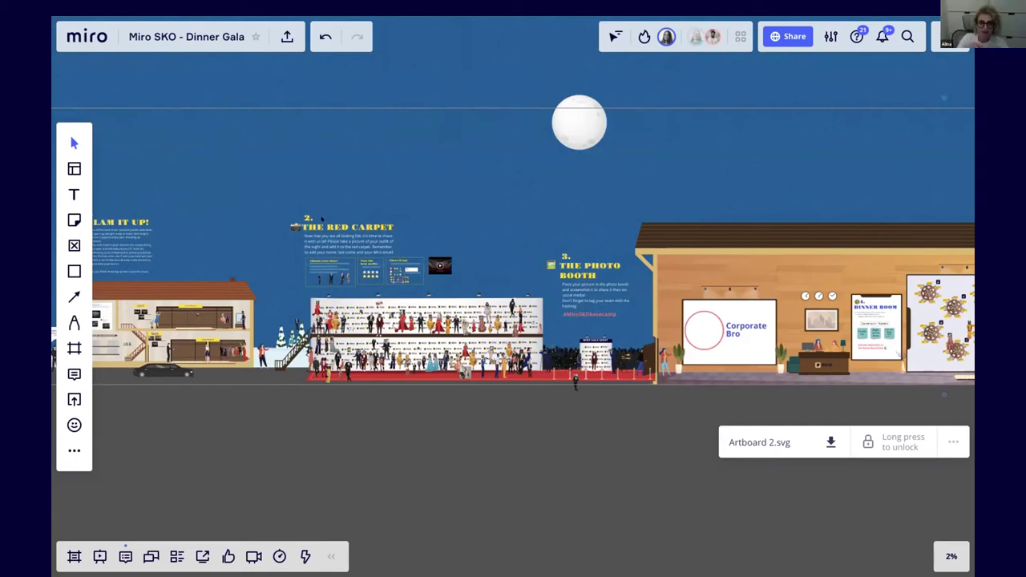
scroll(278, 221, down, 3)
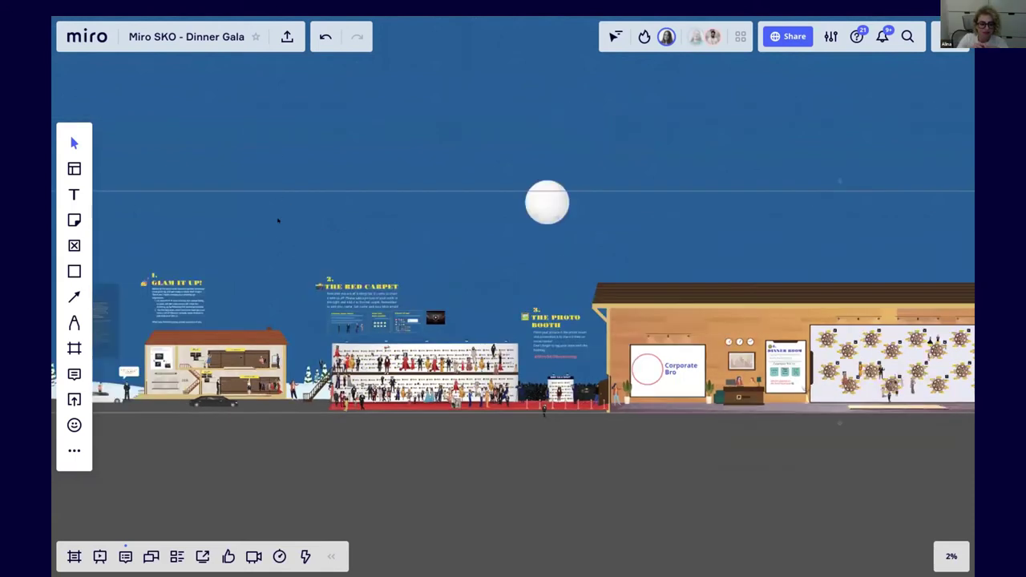
Step: Switch to the V-MUG14 board and show its three event projects together with the survey and feedback frames
key(ctrl+shift+Tab)
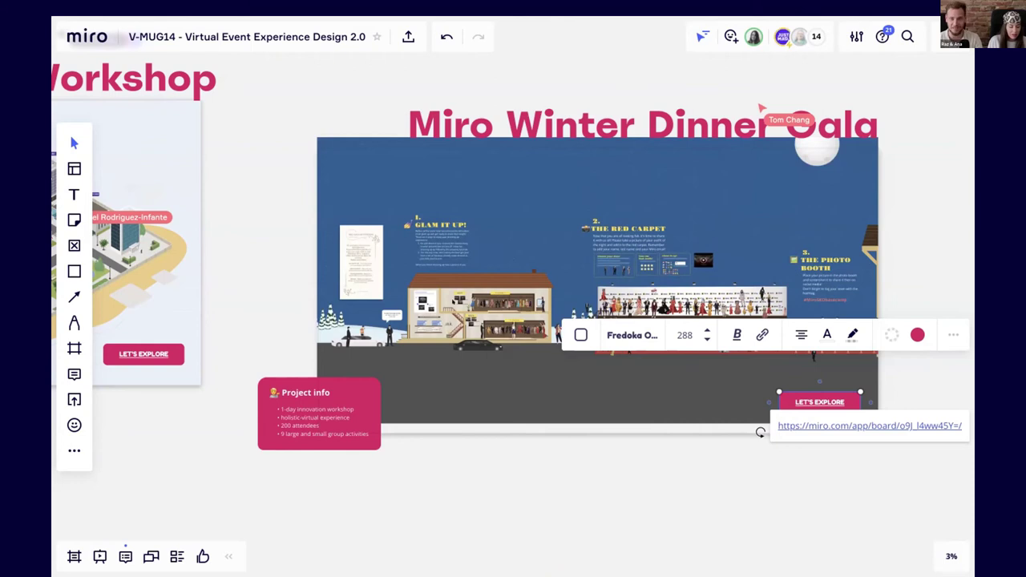
drag(475, 230, 475, 241)
click(260, 136)
scroll(260, 137, down, 3)
scroll(259, 136, left, 3)
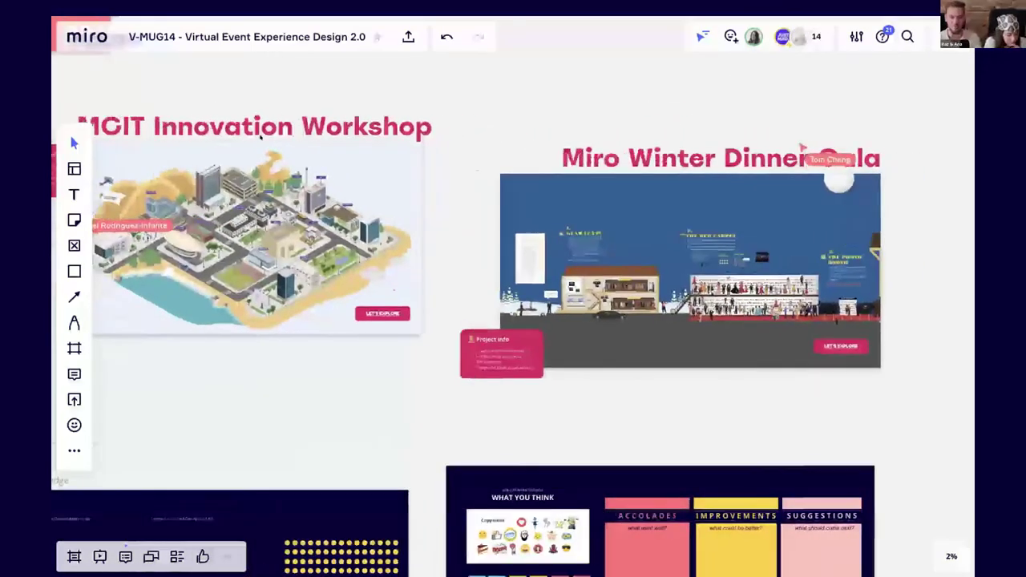
scroll(260, 136, down, 2)
scroll(259, 136, left, 3)
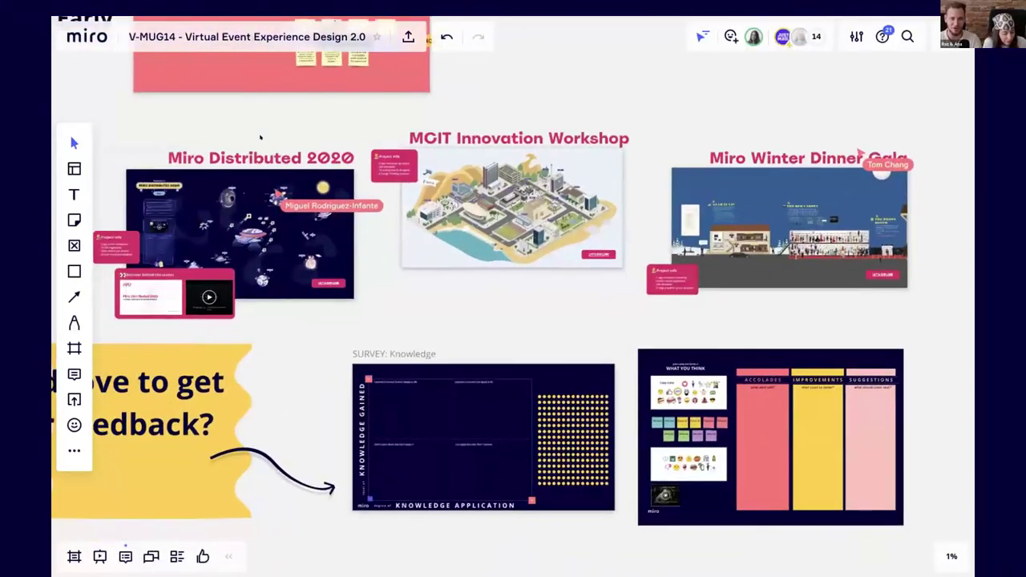